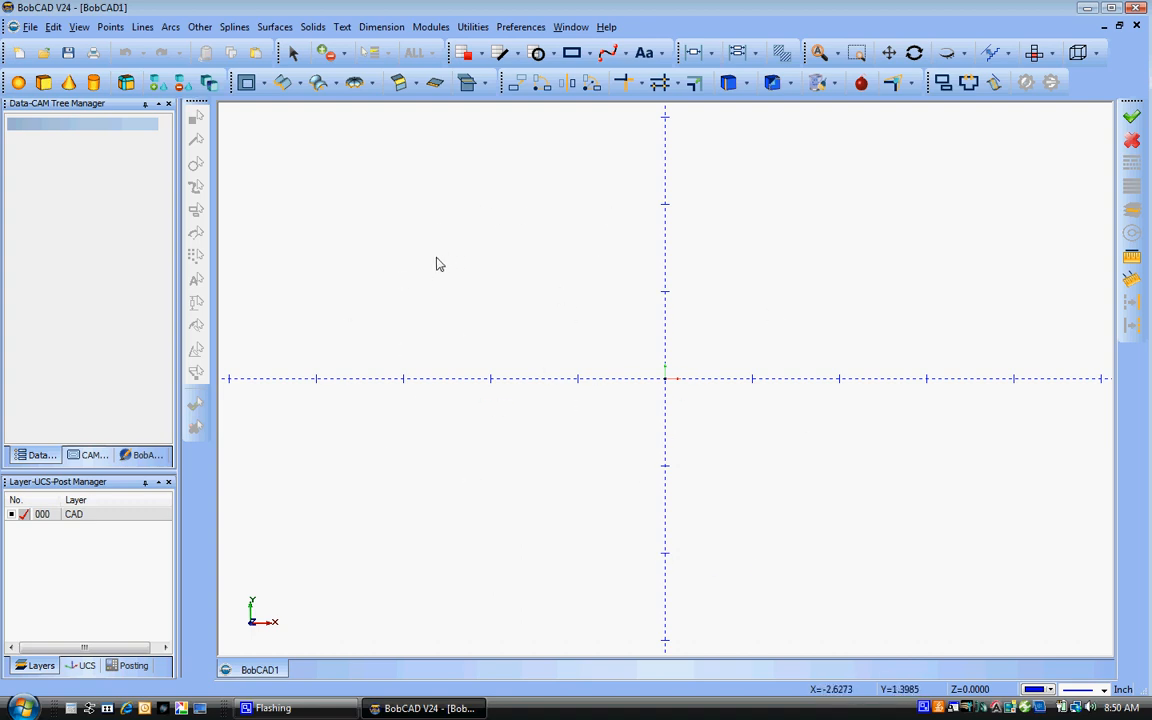
Step: Create a solid cylinder at the origin with radius 12 and height 0.75
scroll(394, 231, "up", 3)
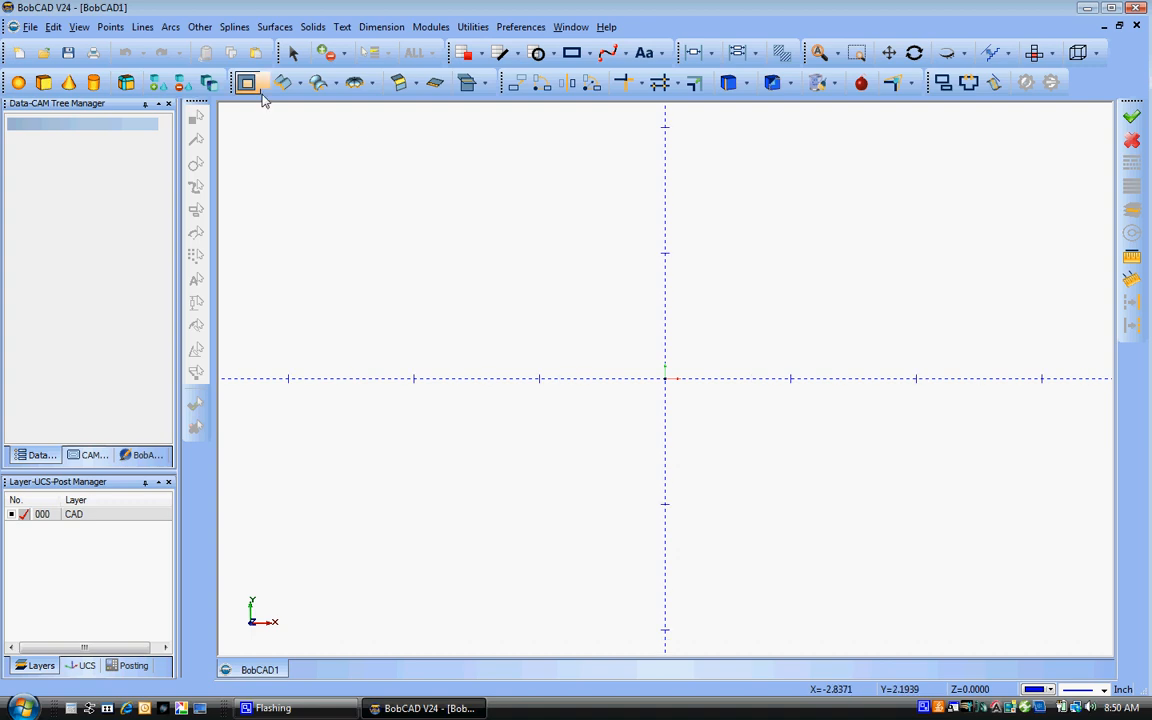
left_click(95, 84)
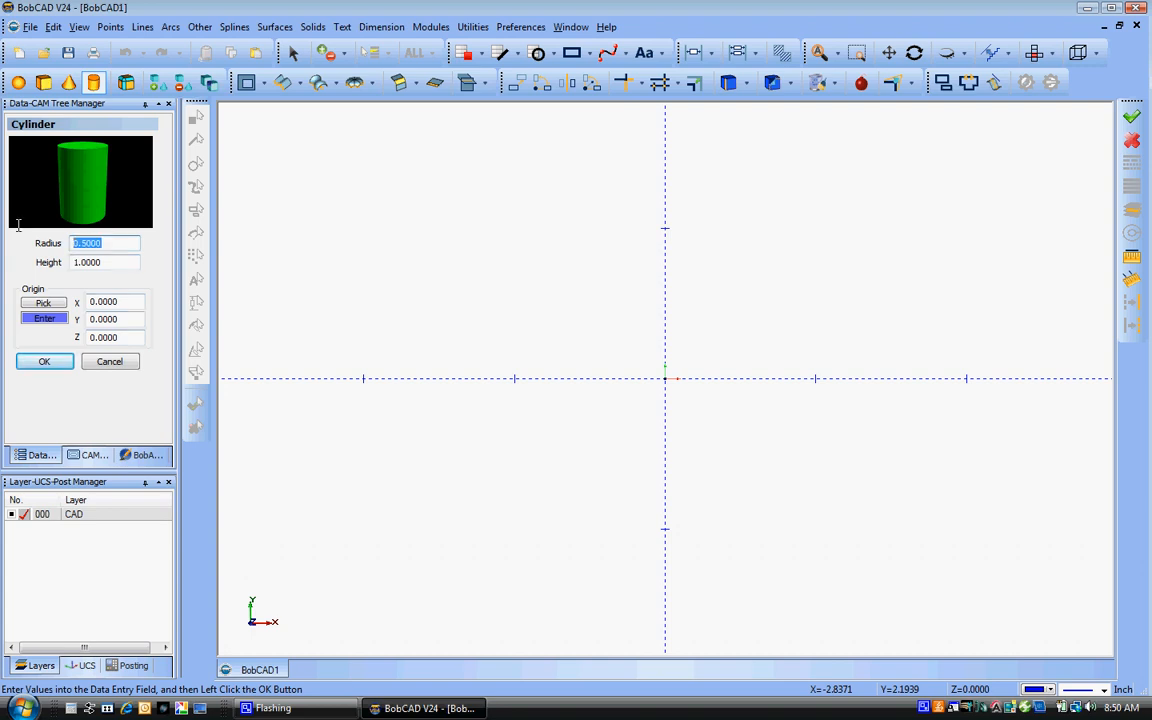
type("12")
key("Tab")
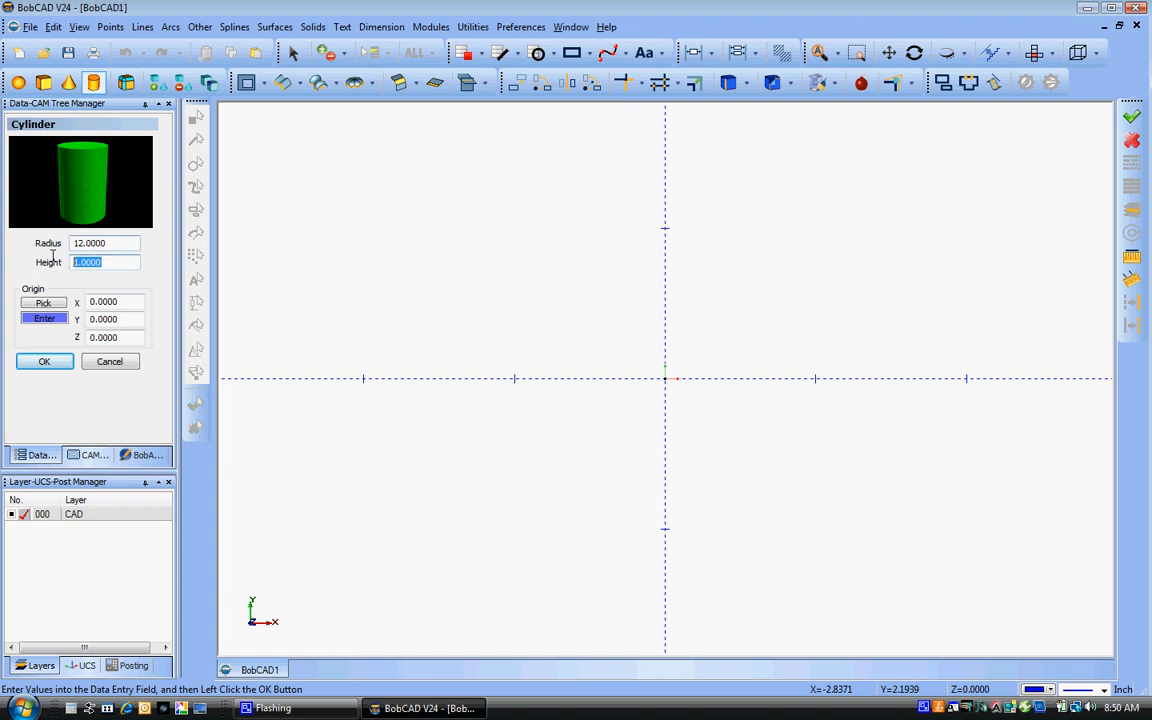
type(".75")
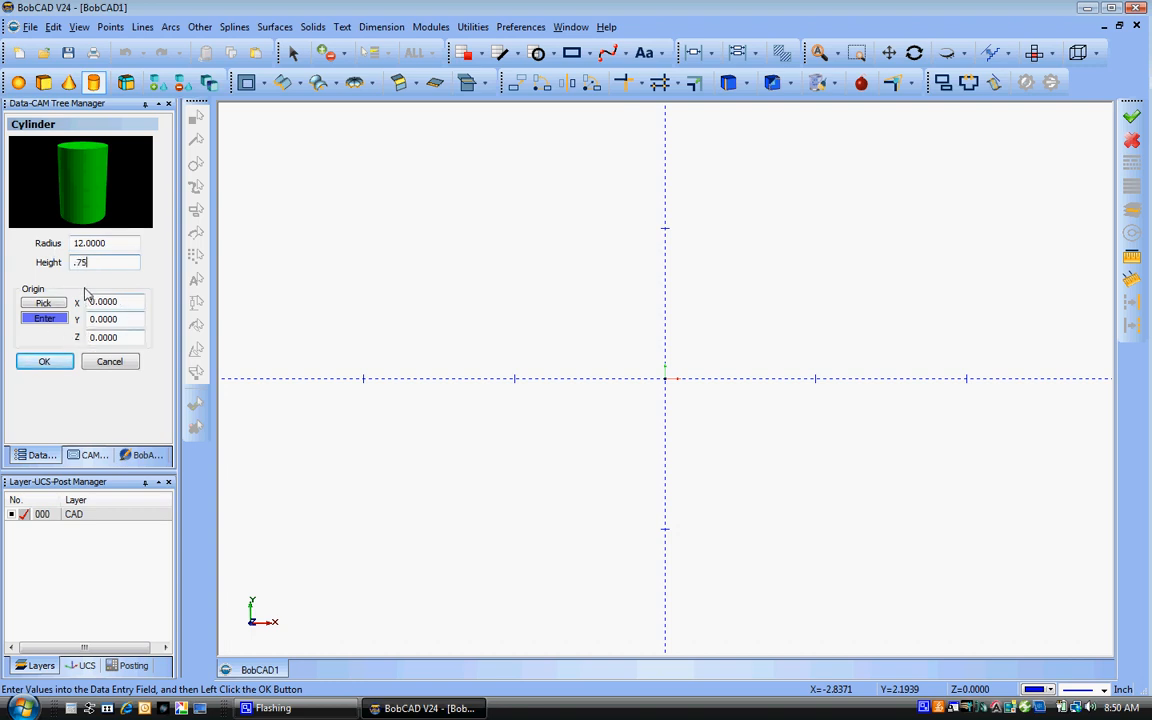
left_click(45, 362)
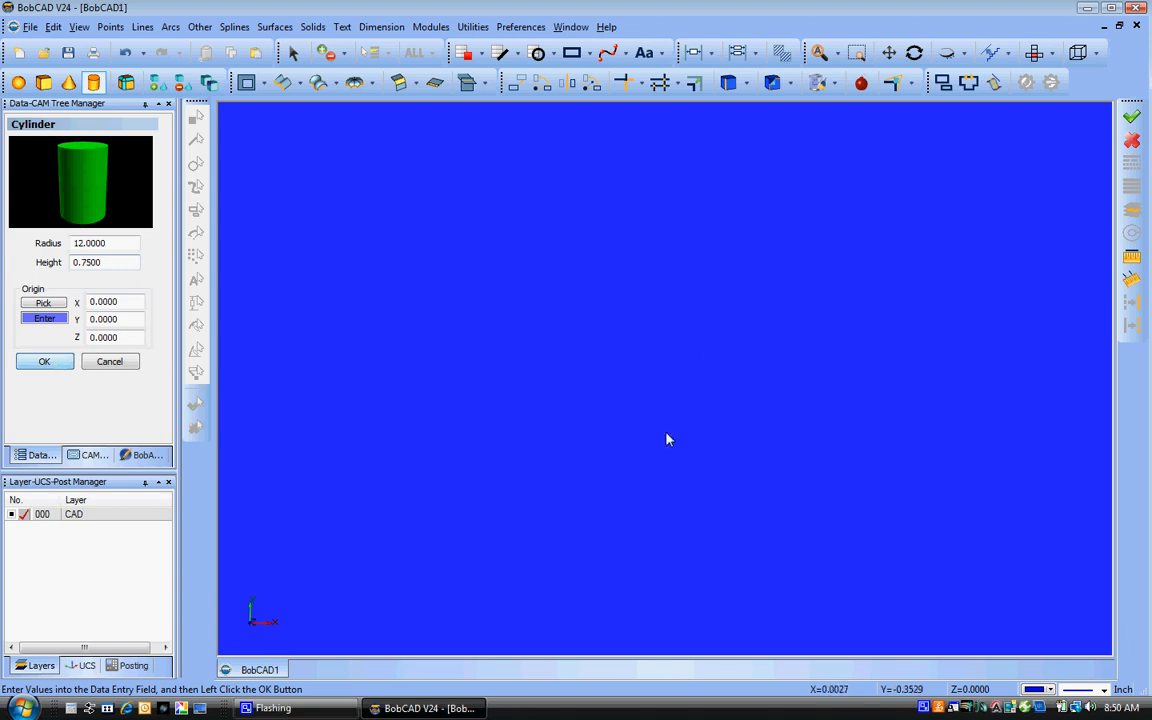
Step: Create a solid sphere of radius 300 with its origin at X 0, Y 0, Z 300
left_click(819, 54)
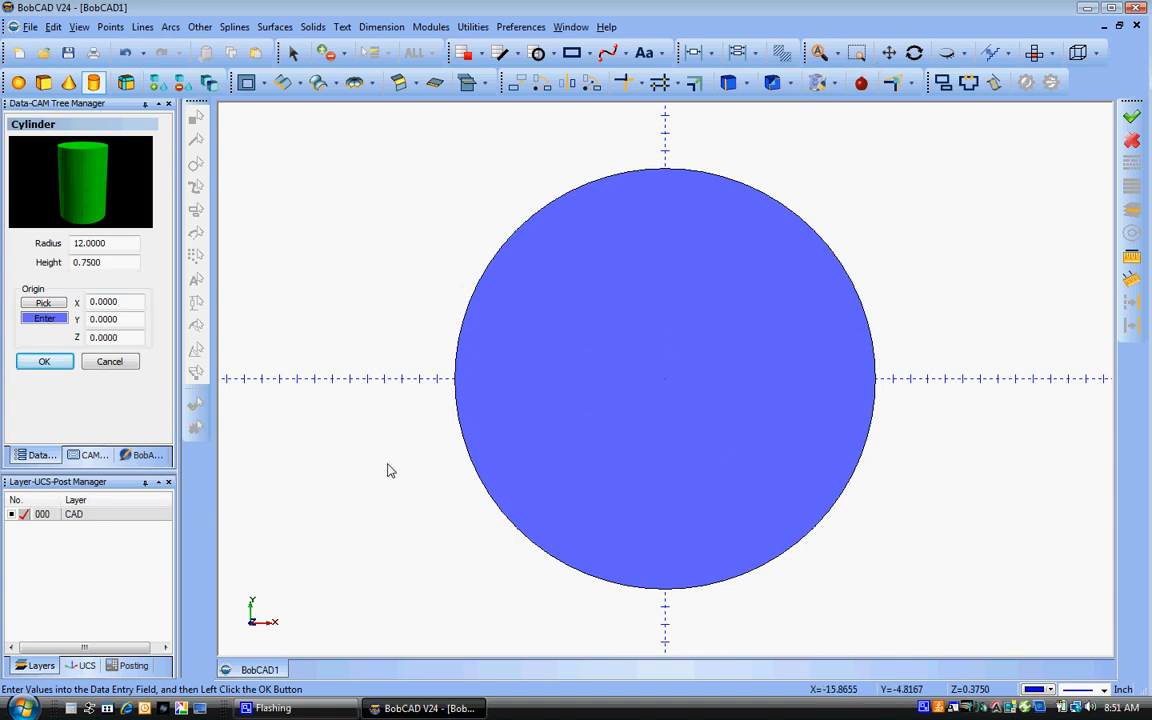
middle_click_drag(391, 471, 753, 476)
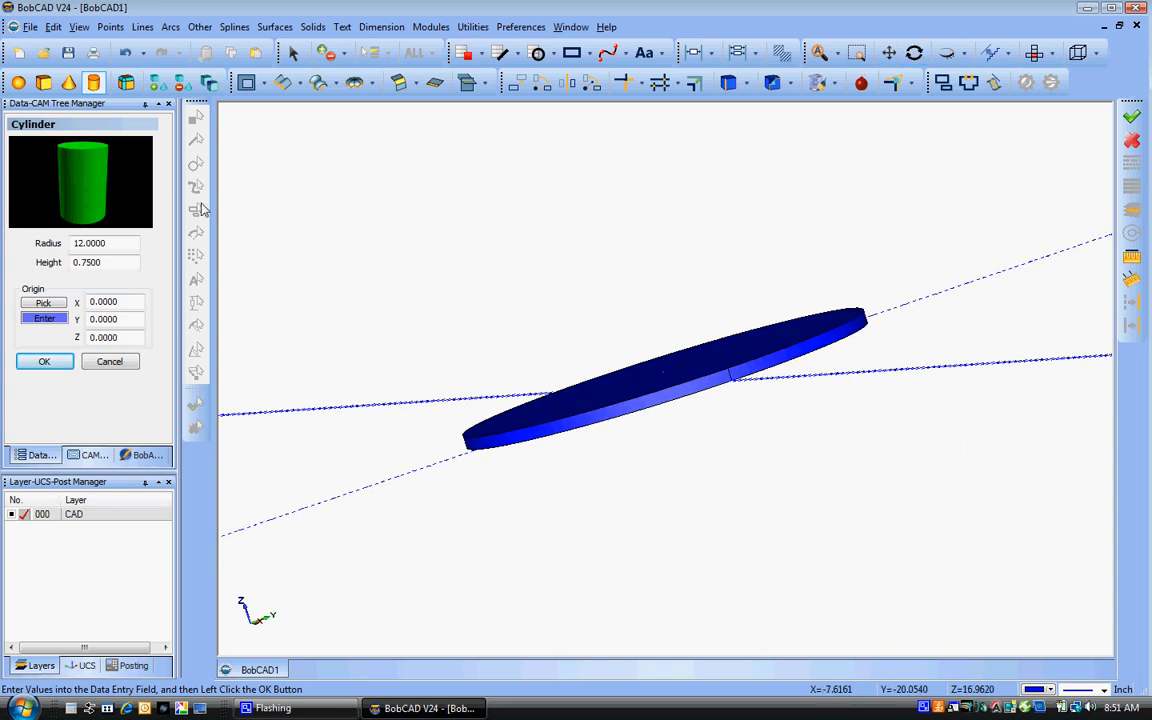
left_click(18, 85)
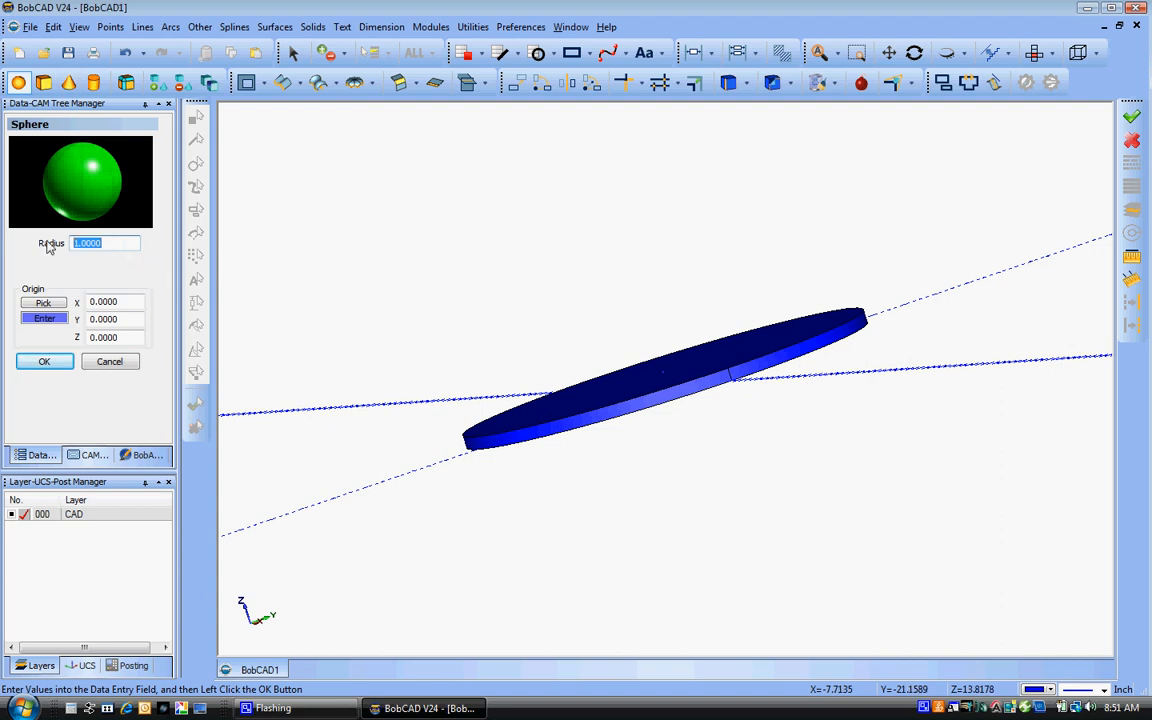
type("300")
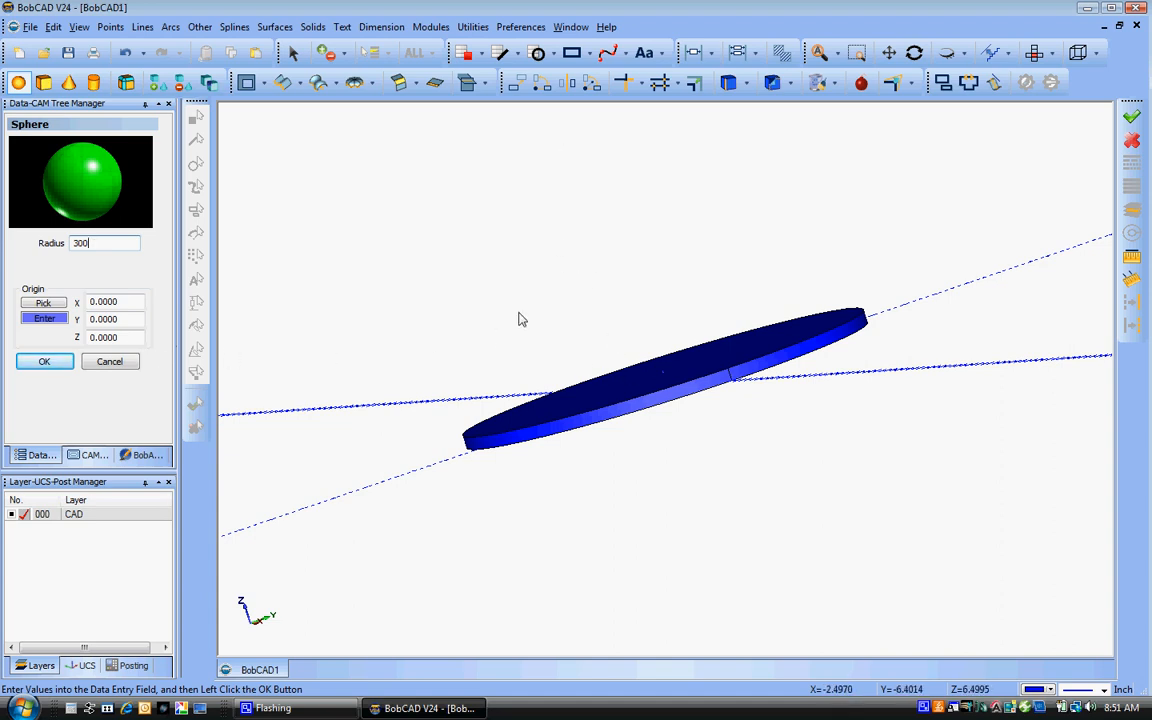
left_click(124, 338)
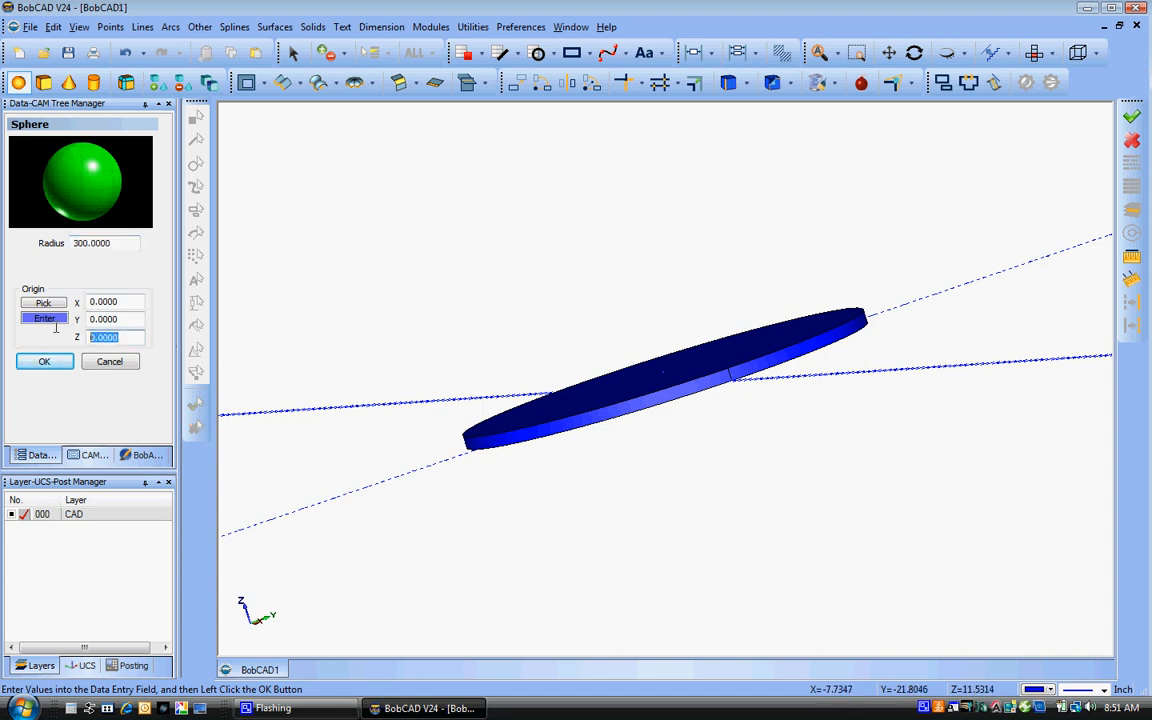
type("3")
left_click(42, 362)
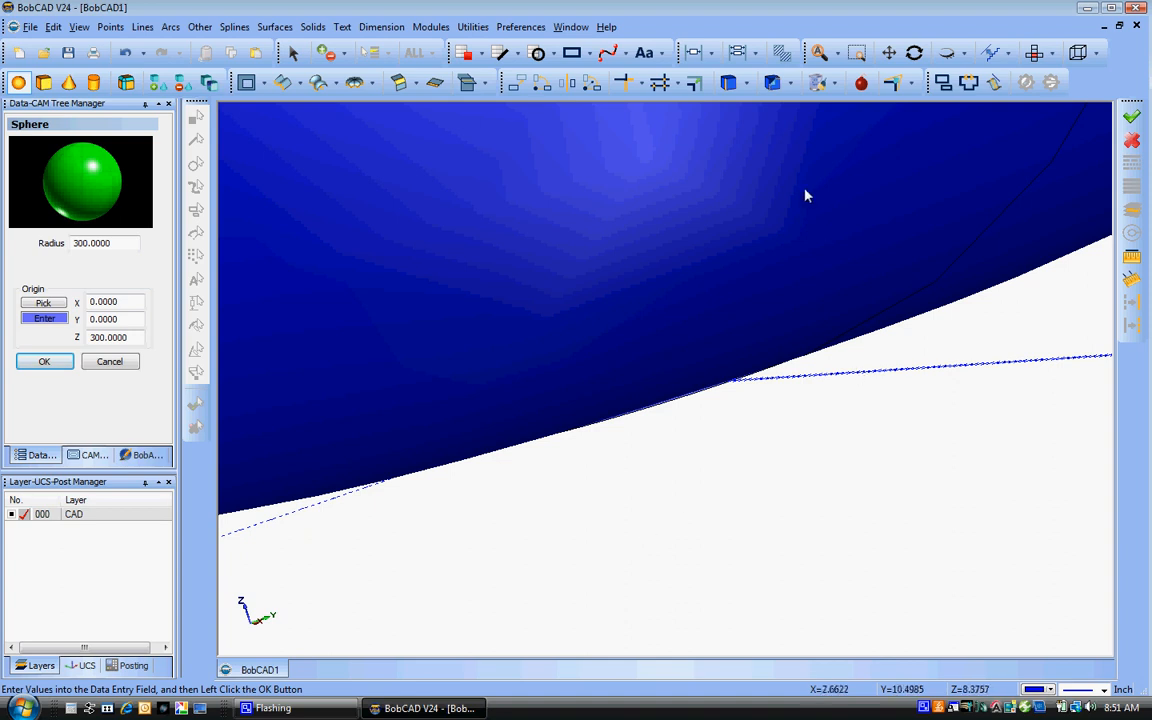
Step: Subtract the large sphere from the flat cylinder with a solid Boolean to leave a dished disc
left_click(1053, 56)
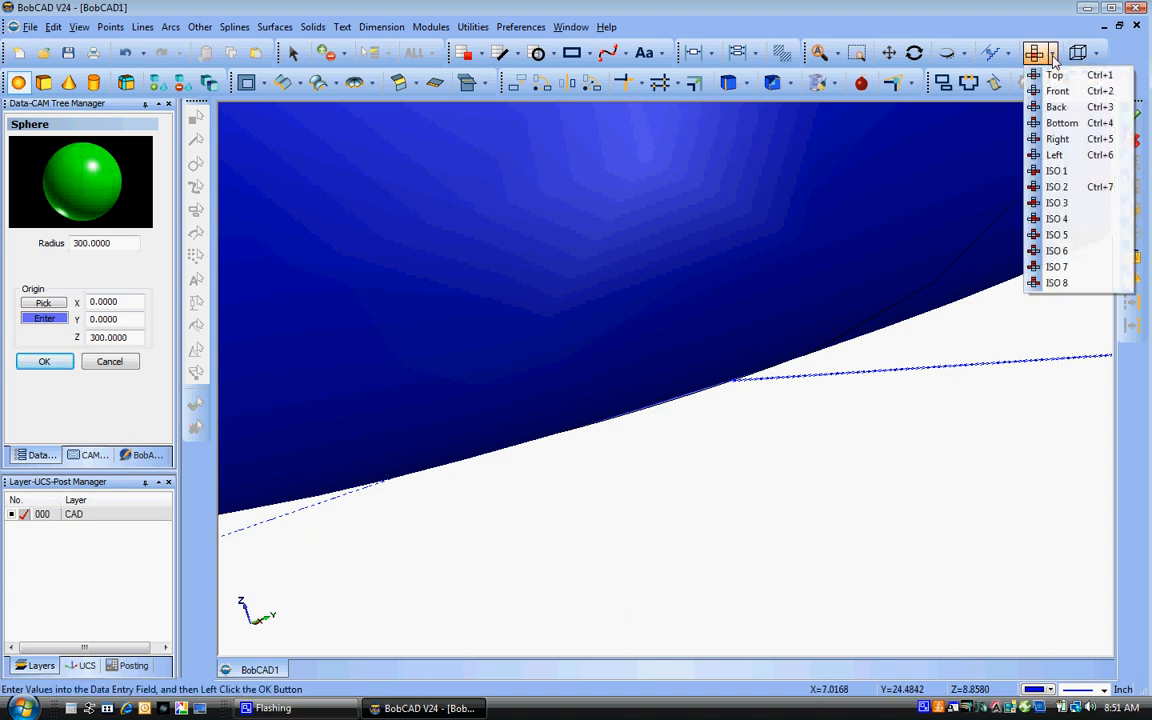
left_click(1056, 140)
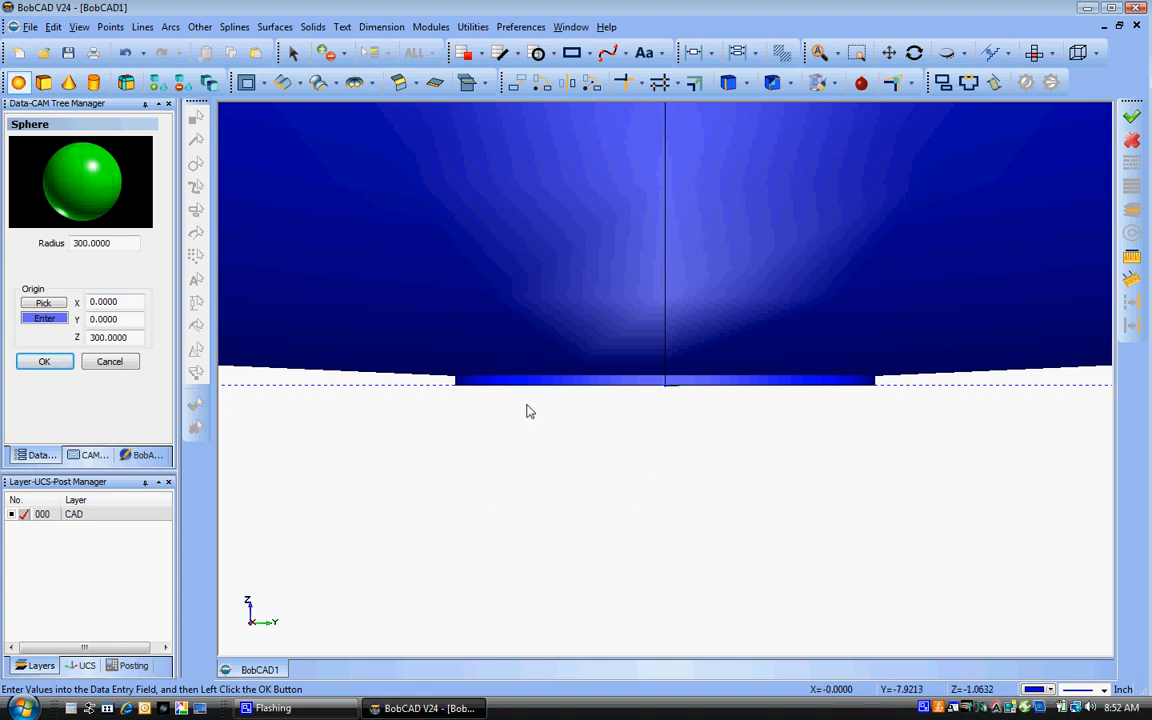
left_click(312, 27)
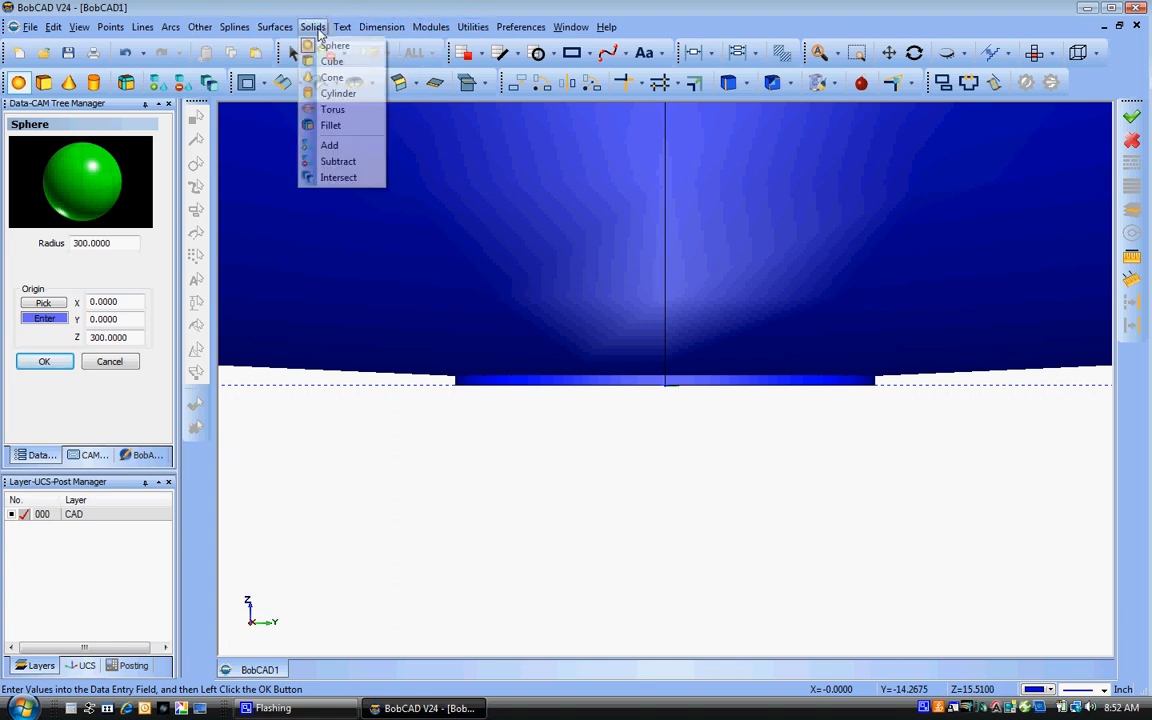
left_click(337, 161)
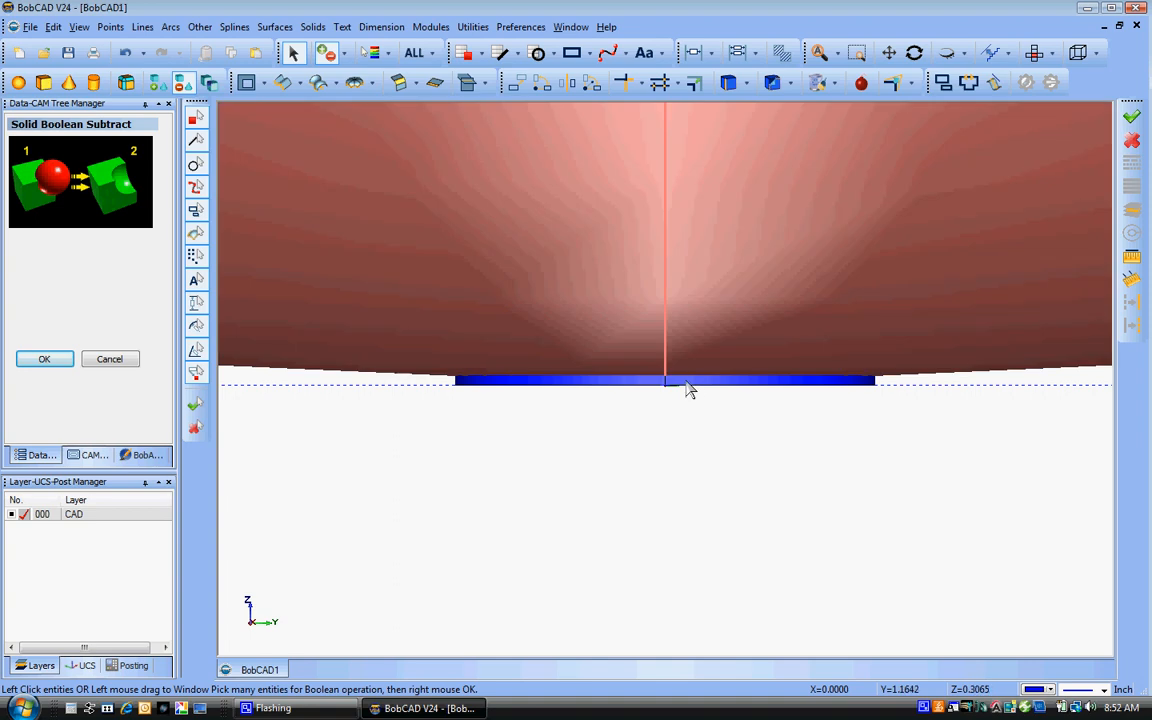
mouse_move(660, 471)
middle_mouse_down()
mouse_move(672, 463)
mouse_move(669, 472)
middle_mouse_up()
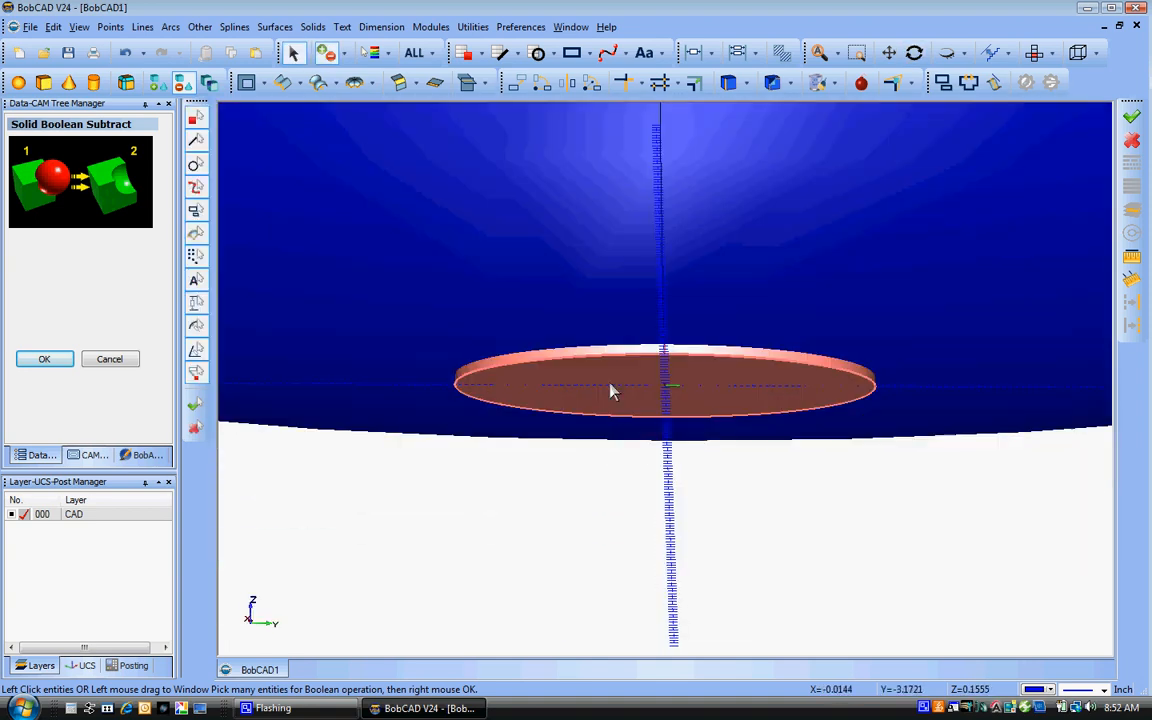
left_click(609, 391)
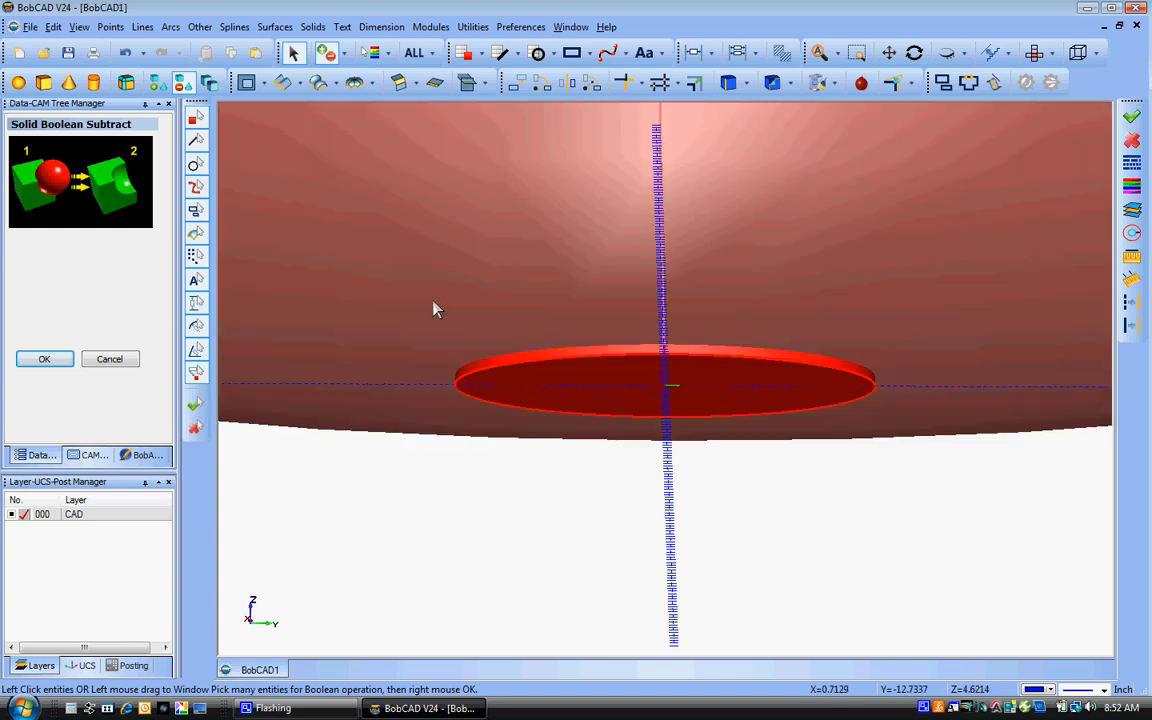
left_click(368, 224)
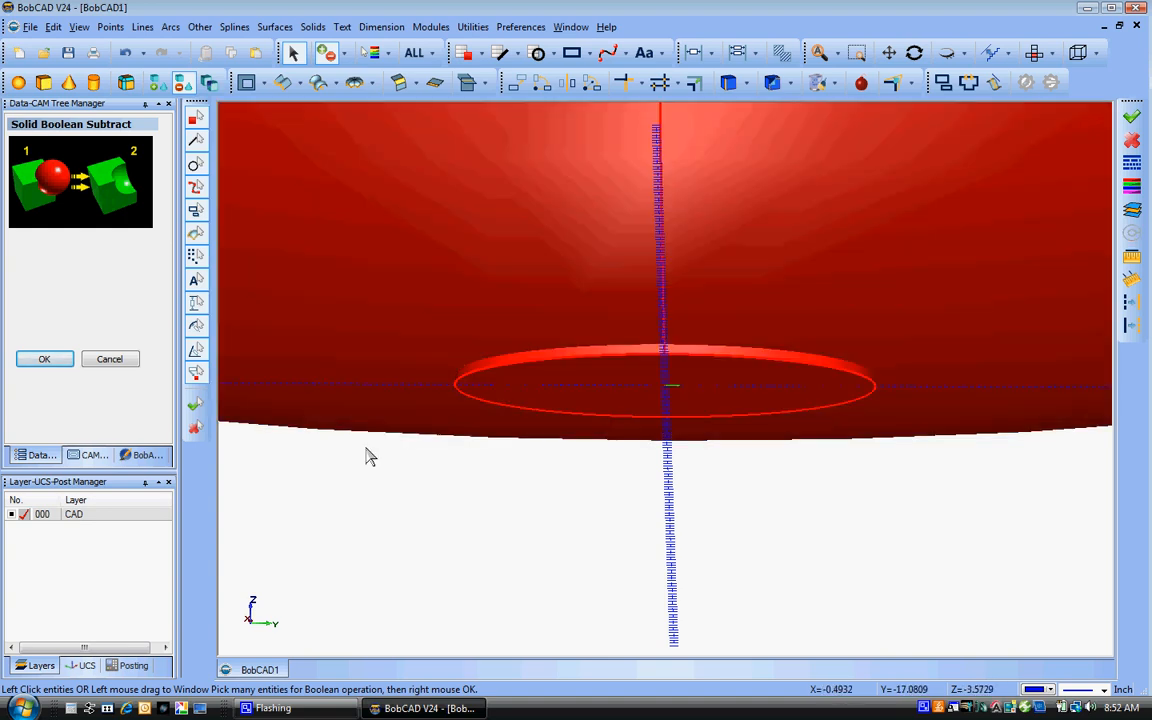
right_click(432, 527)
left_click(483, 275)
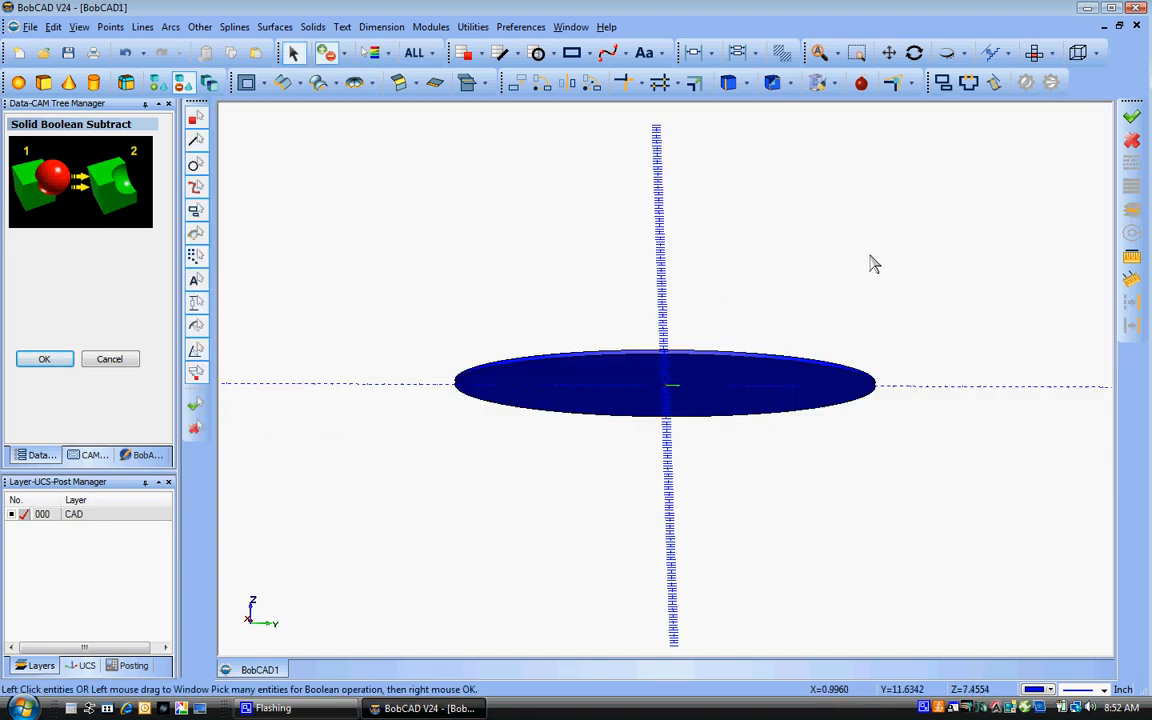
middle_click_drag(872, 262, 906, 349)
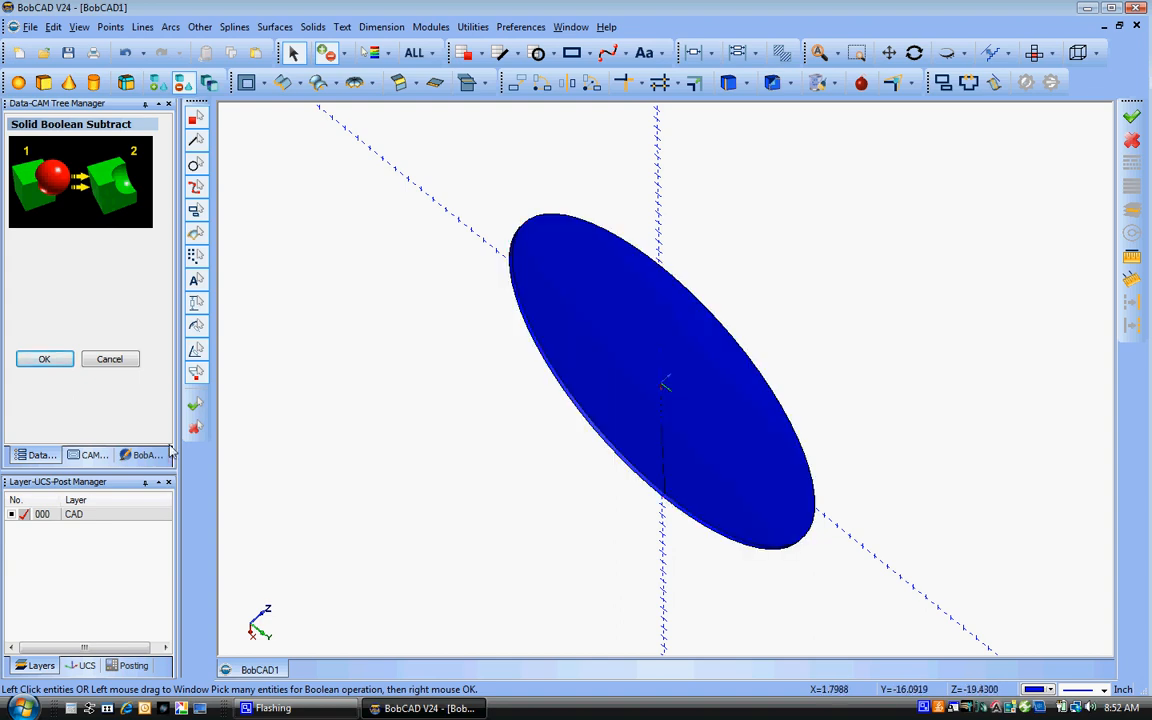
left_click(110, 359)
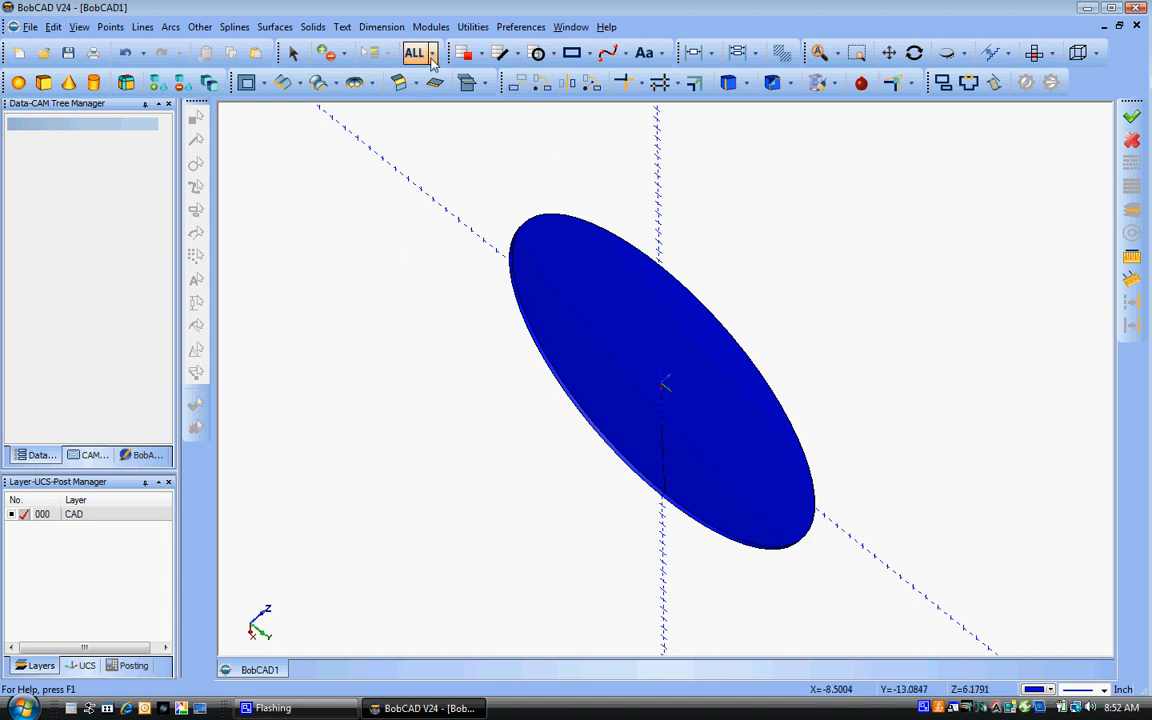
Step: Extract all edges from the dished disc solid
left_click(473, 27)
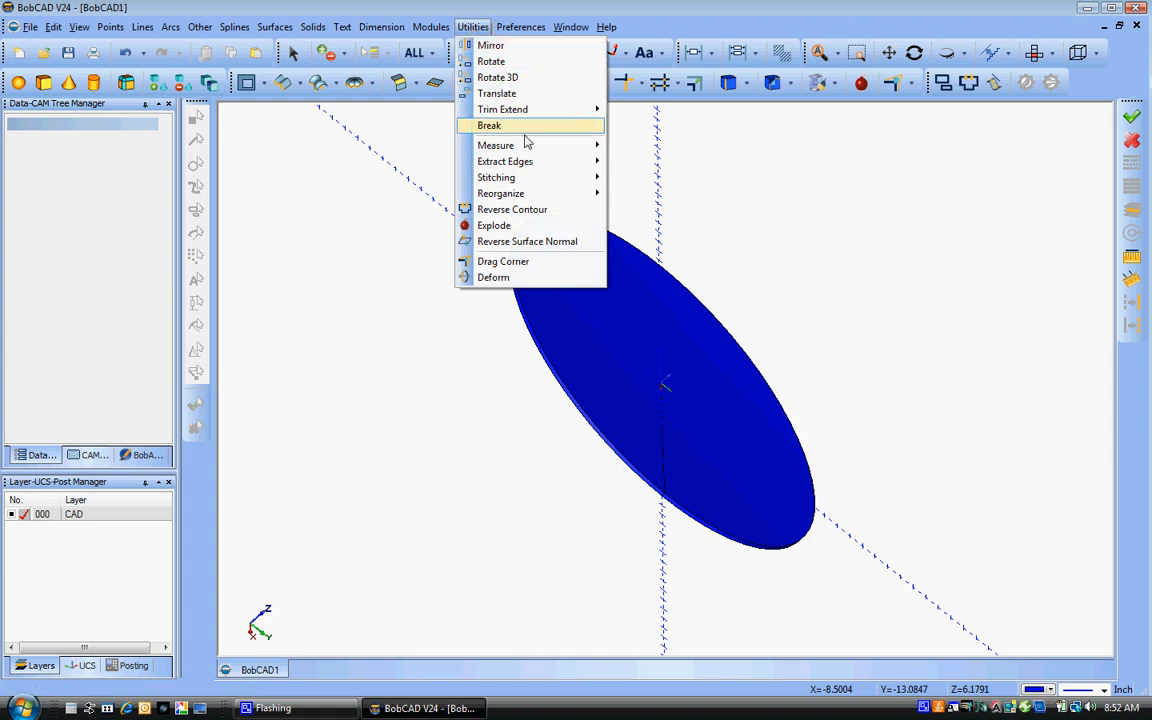
mouse_move(538, 166)
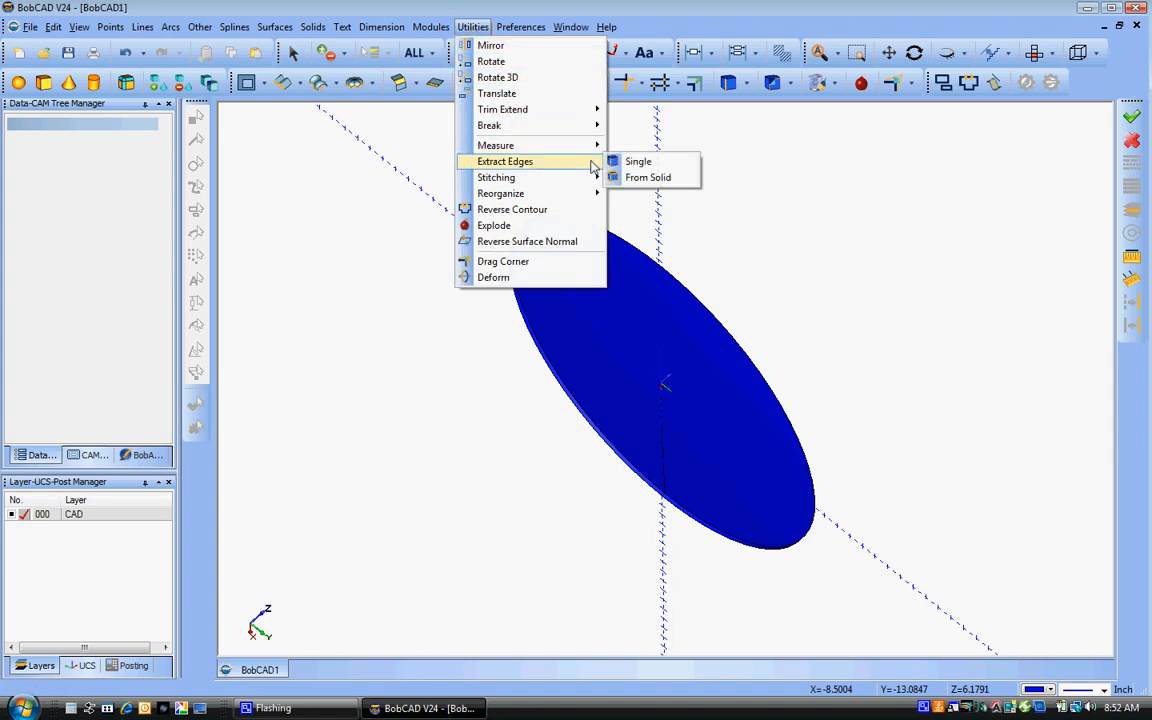
left_click(640, 177)
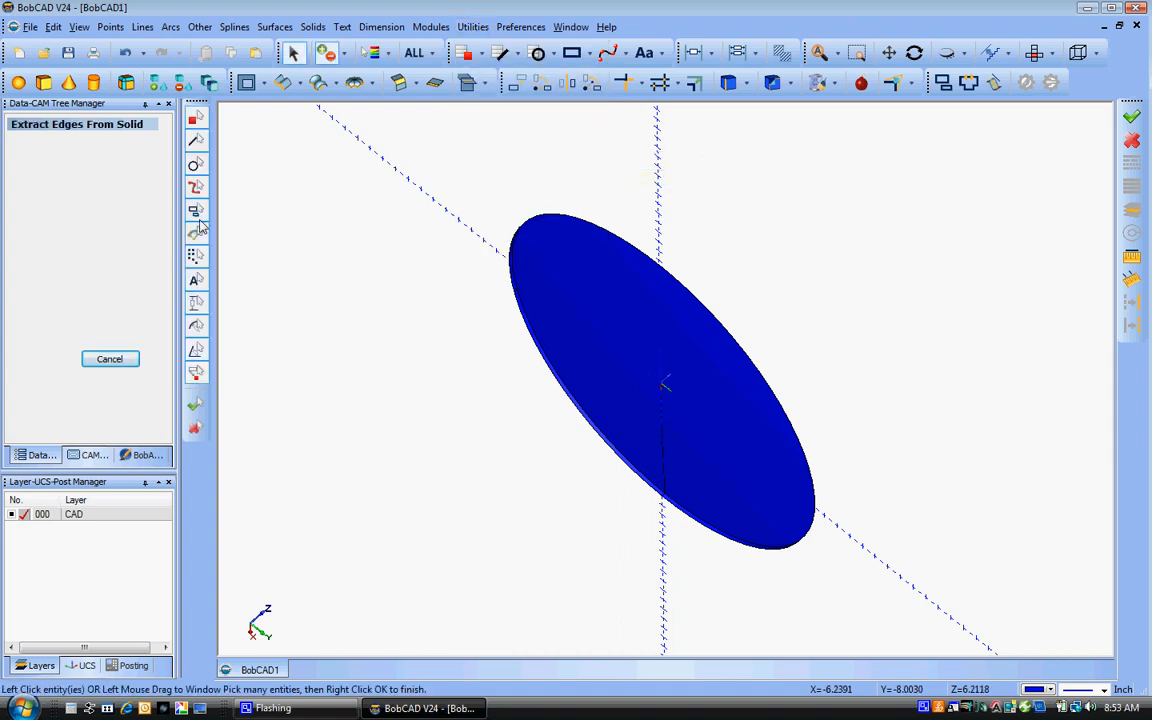
left_click(415, 54)
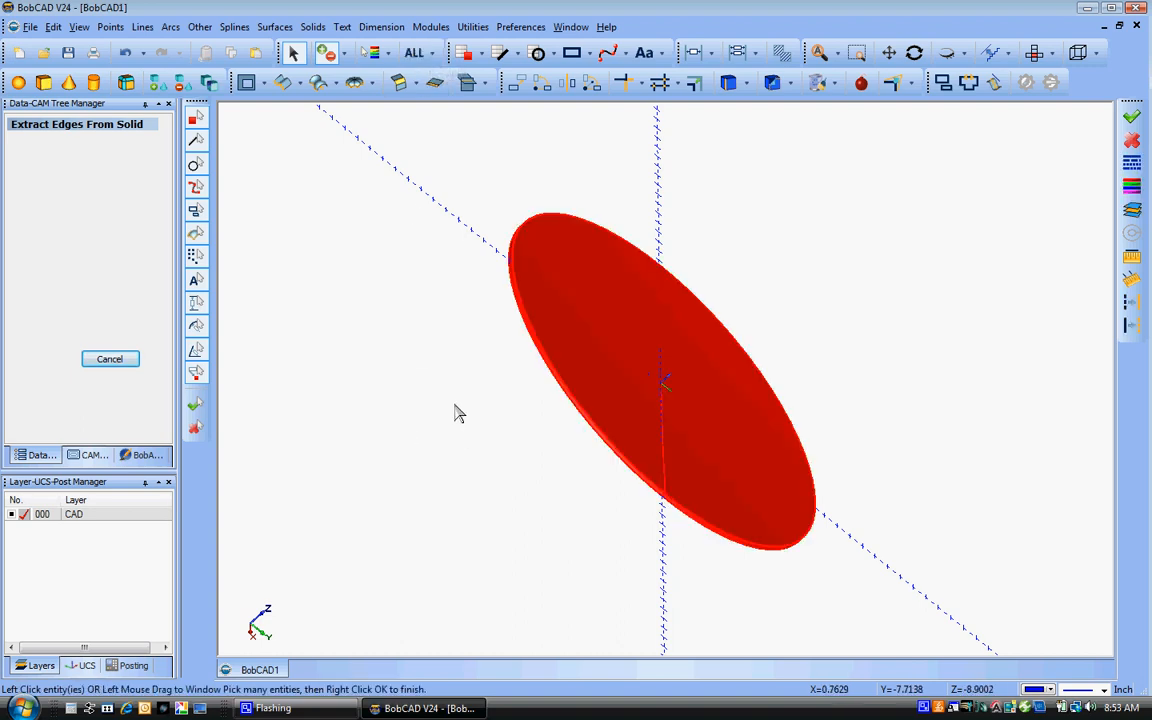
right_click(398, 289)
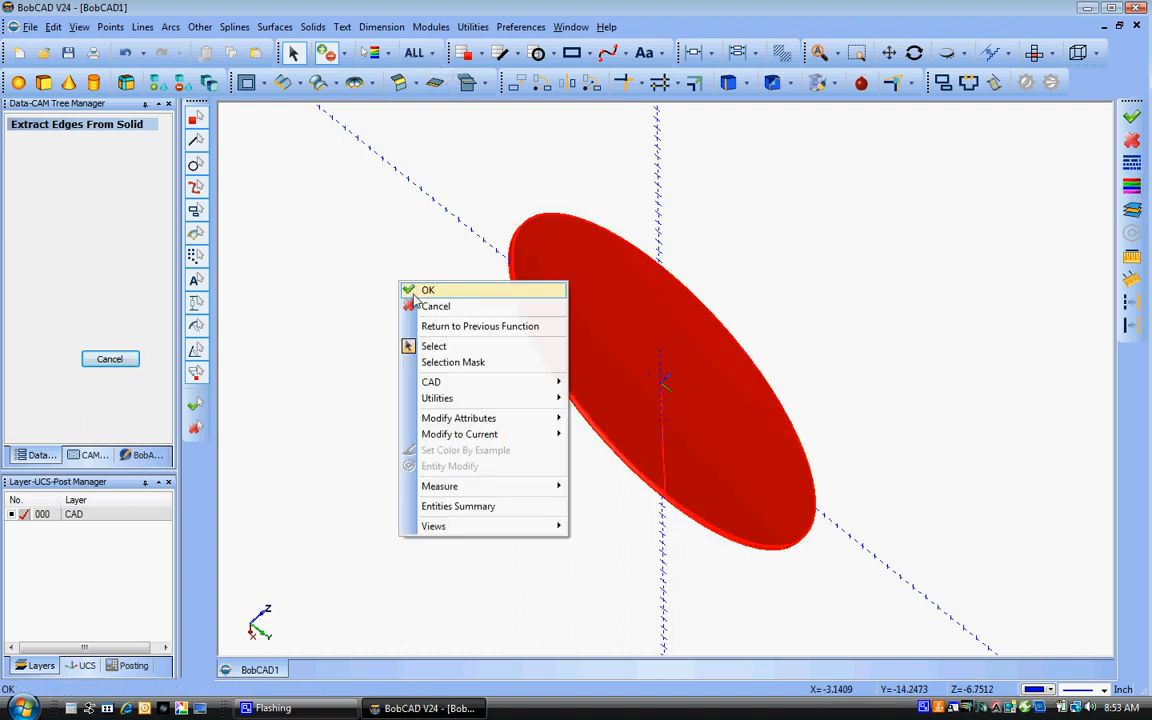
left_click(412, 291)
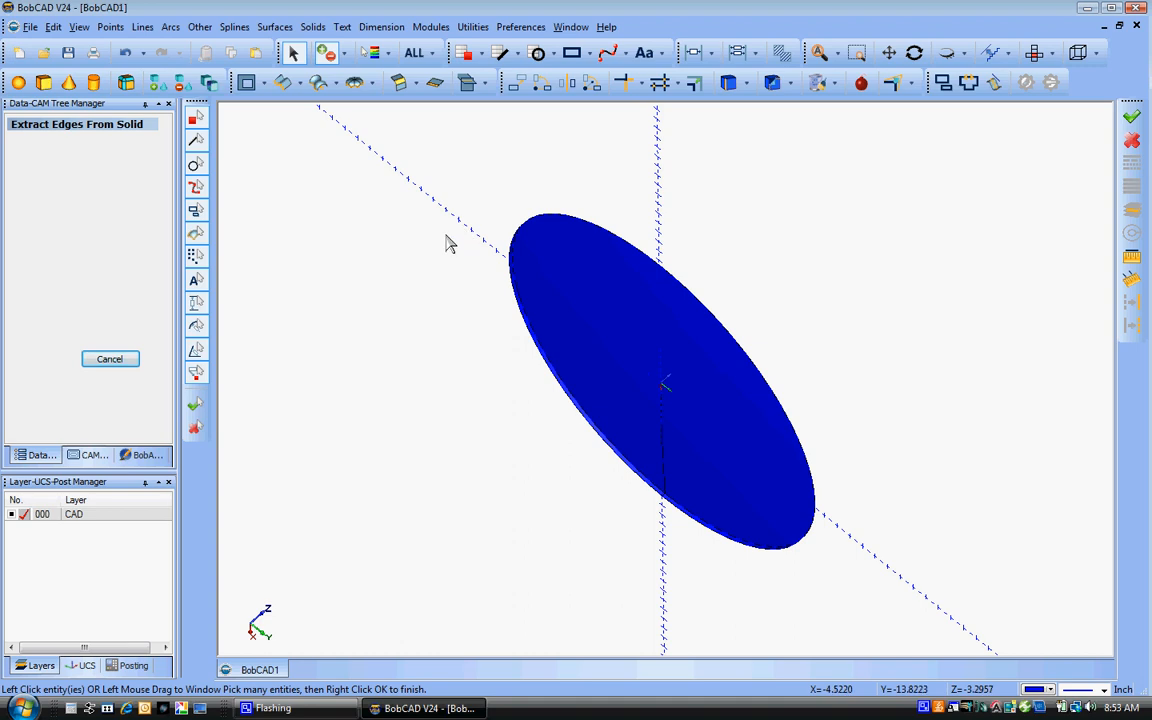
Step: Add a new layer named Edges
left_click(66, 513)
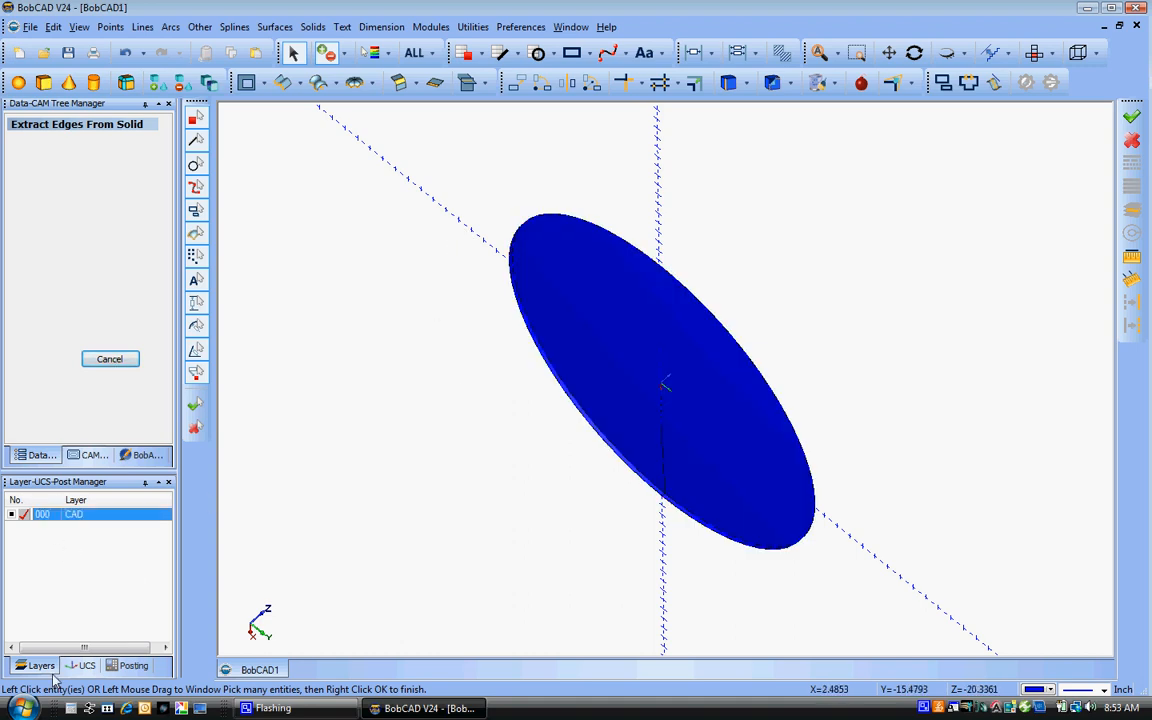
right_click(58, 530)
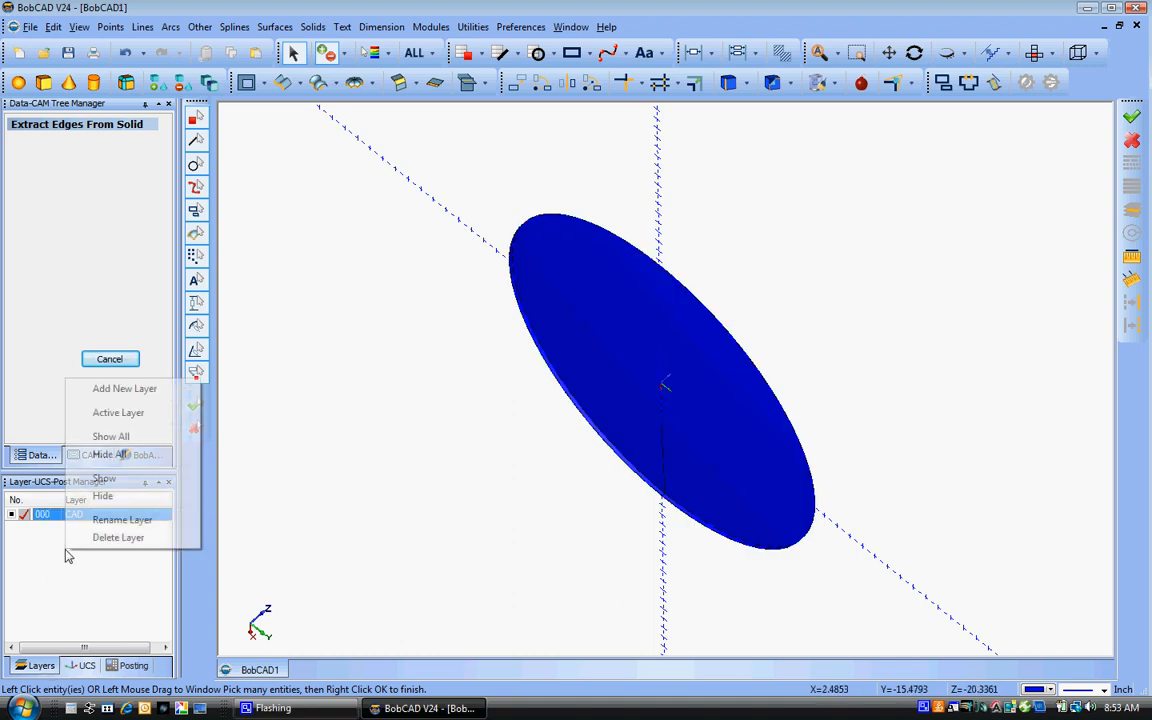
left_click(130, 390)
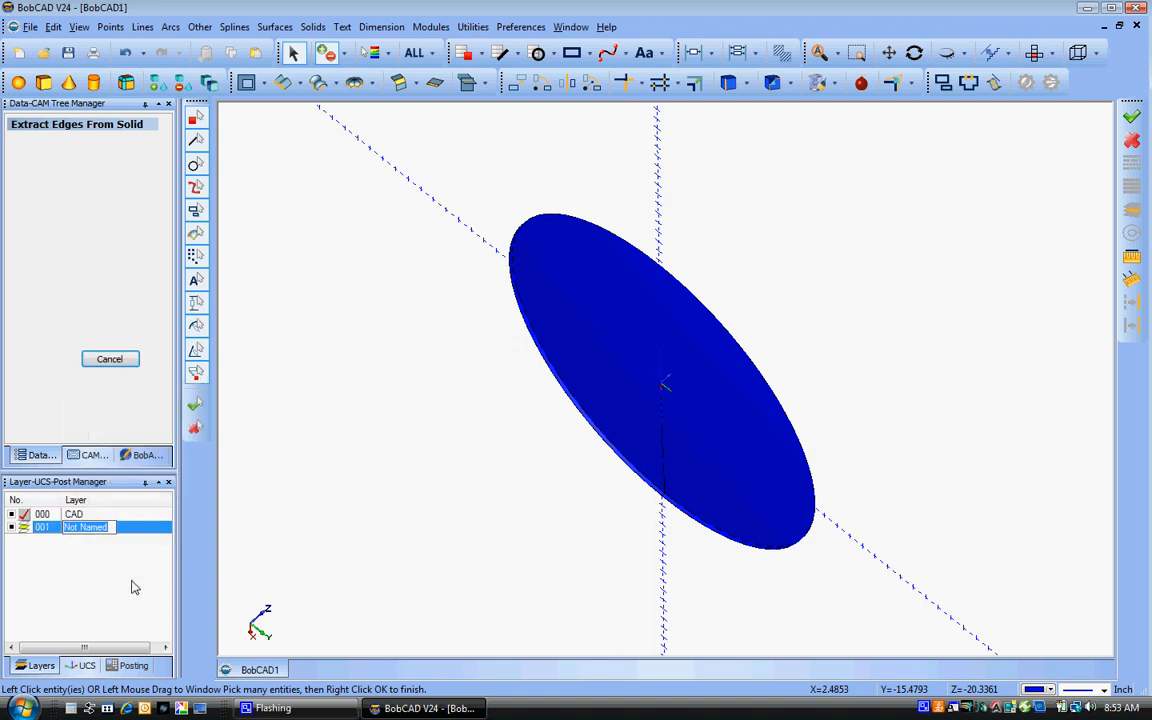
type("Edges")
key("Return")
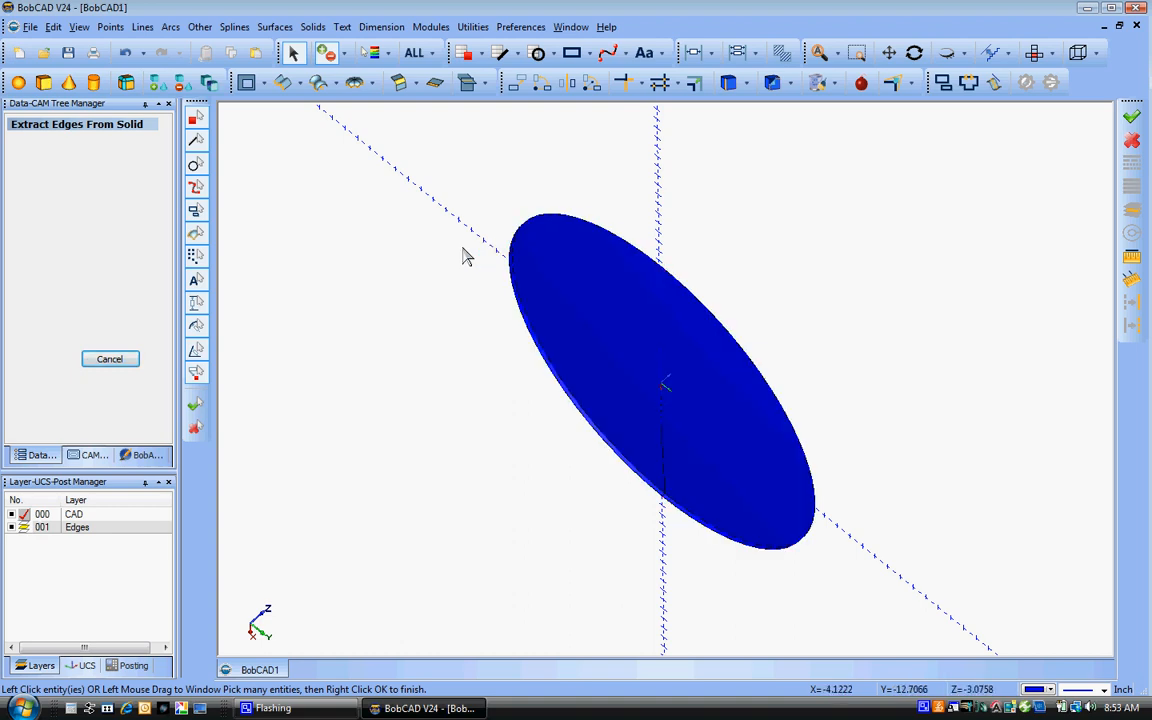
Step: Select only the extracted edge curves, leaving out the solid, and cut them to the clipboard
left_click(416, 55)
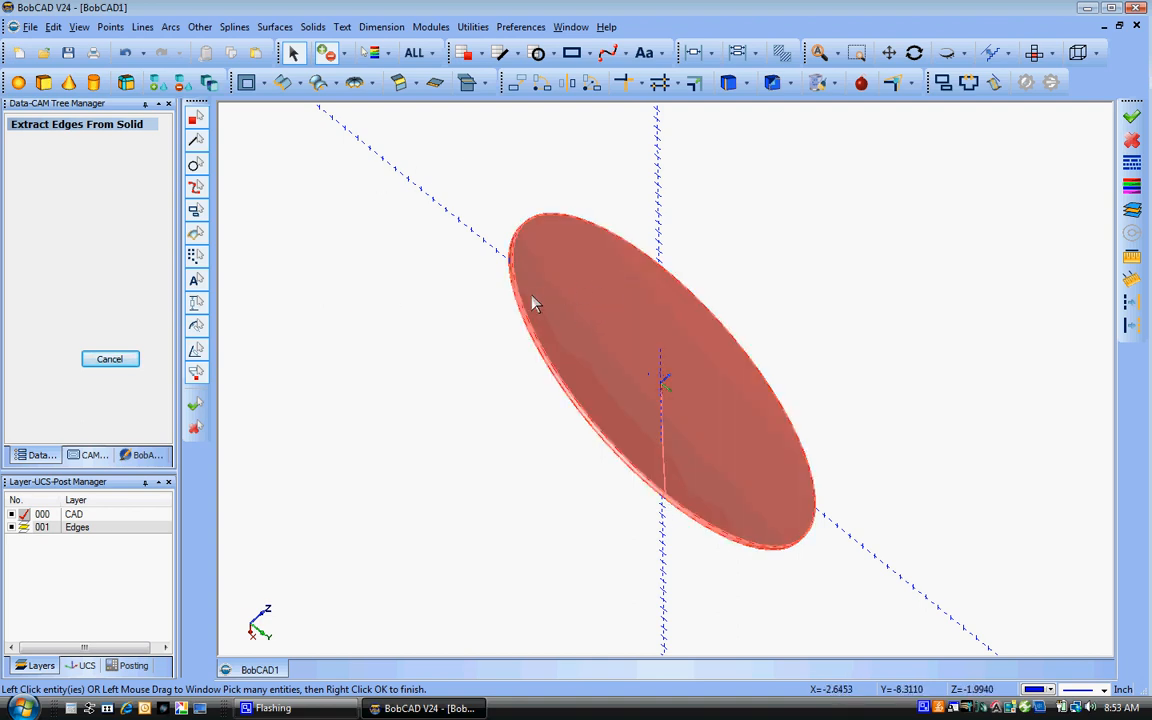
right_click(588, 311)
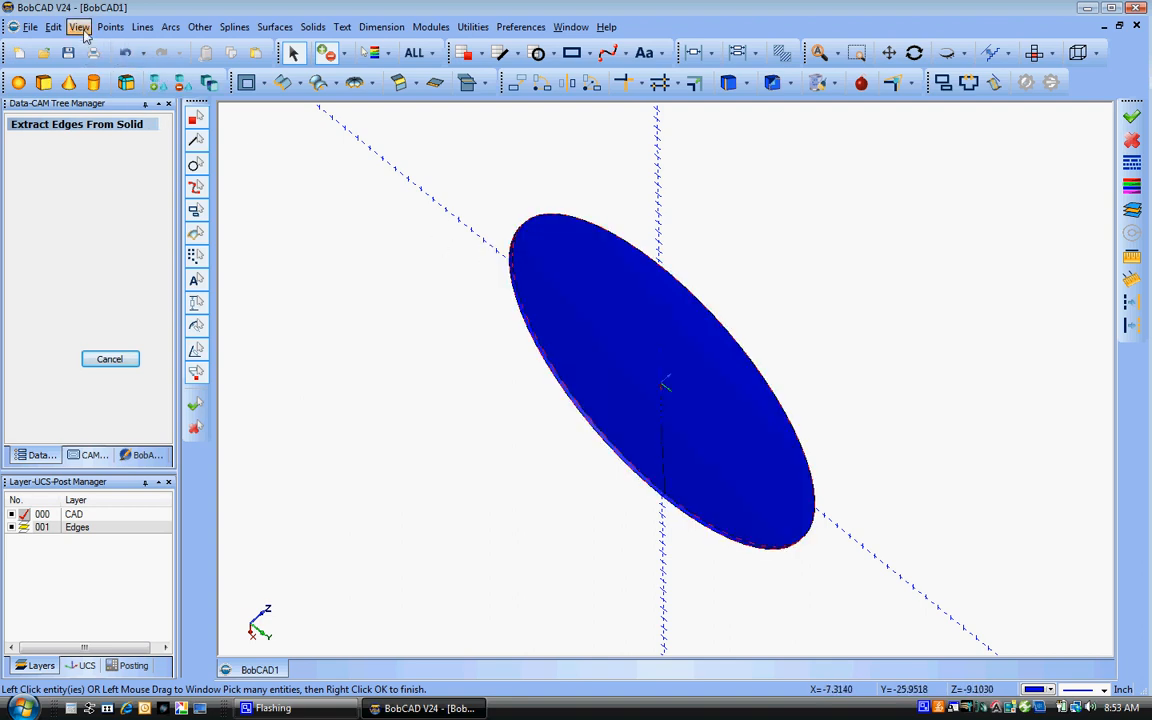
left_click(53, 27)
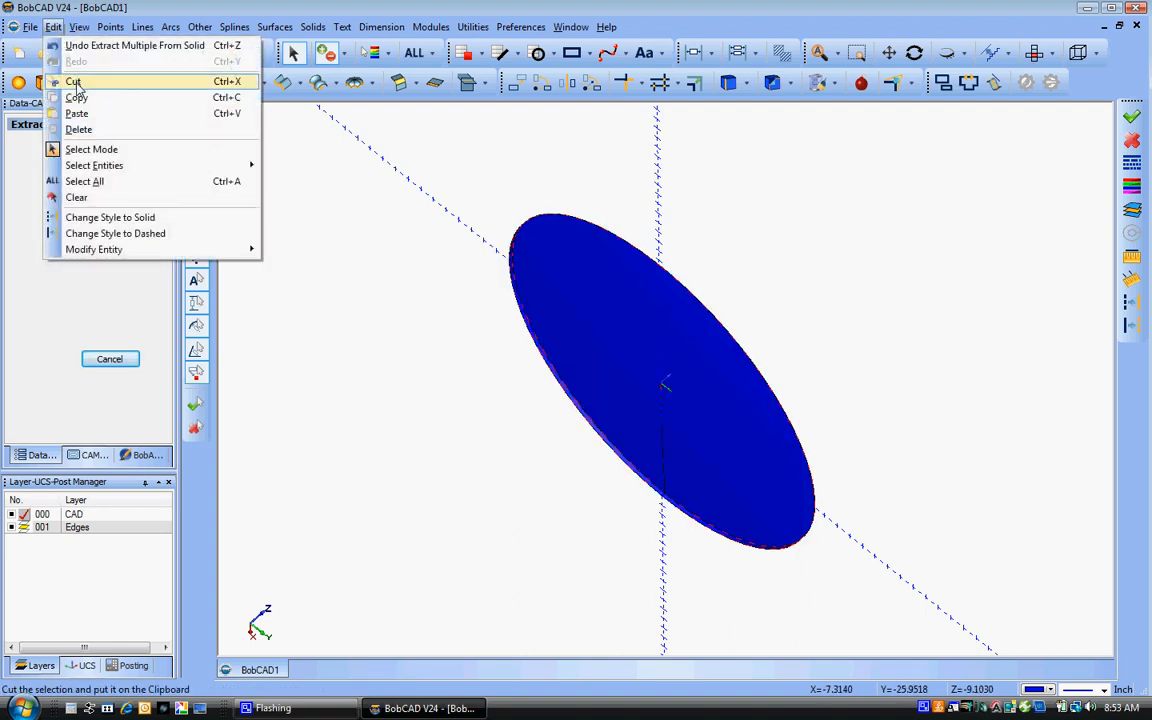
left_click(75, 83)
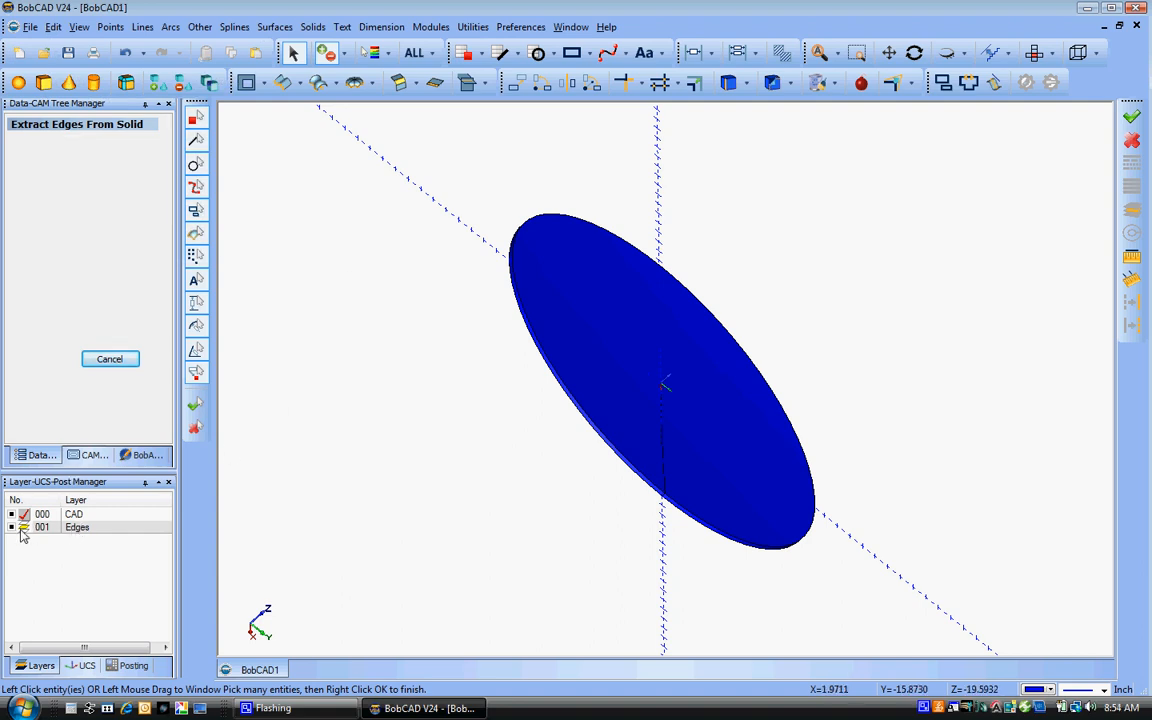
Step: Paste the cut edge curves onto the Edges layer, with that layer made active and the CAD layer hidden
left_click(23, 529)
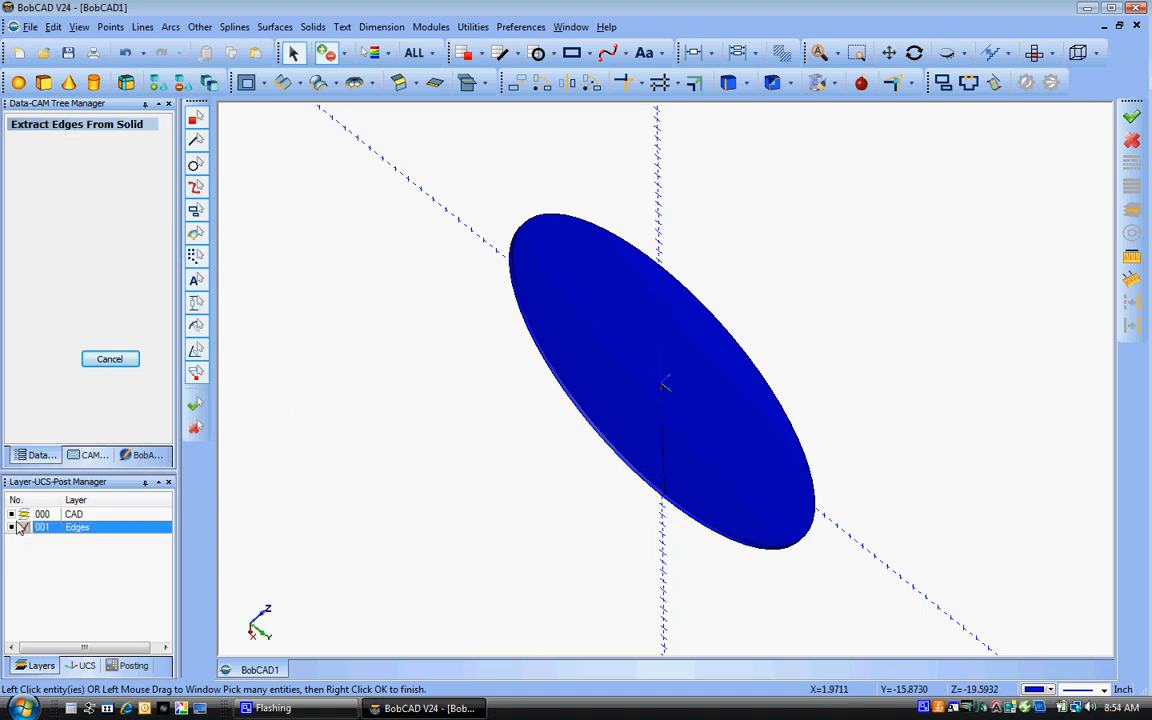
left_click(16, 515)
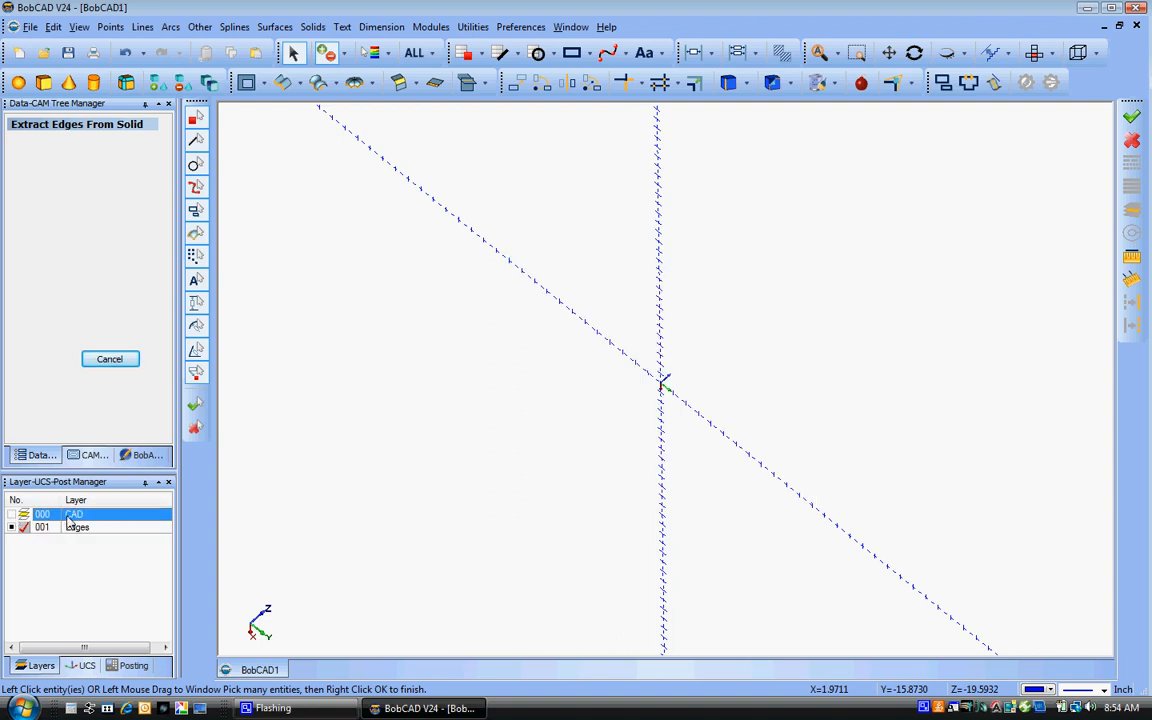
left_click(53, 29)
left_click(82, 112)
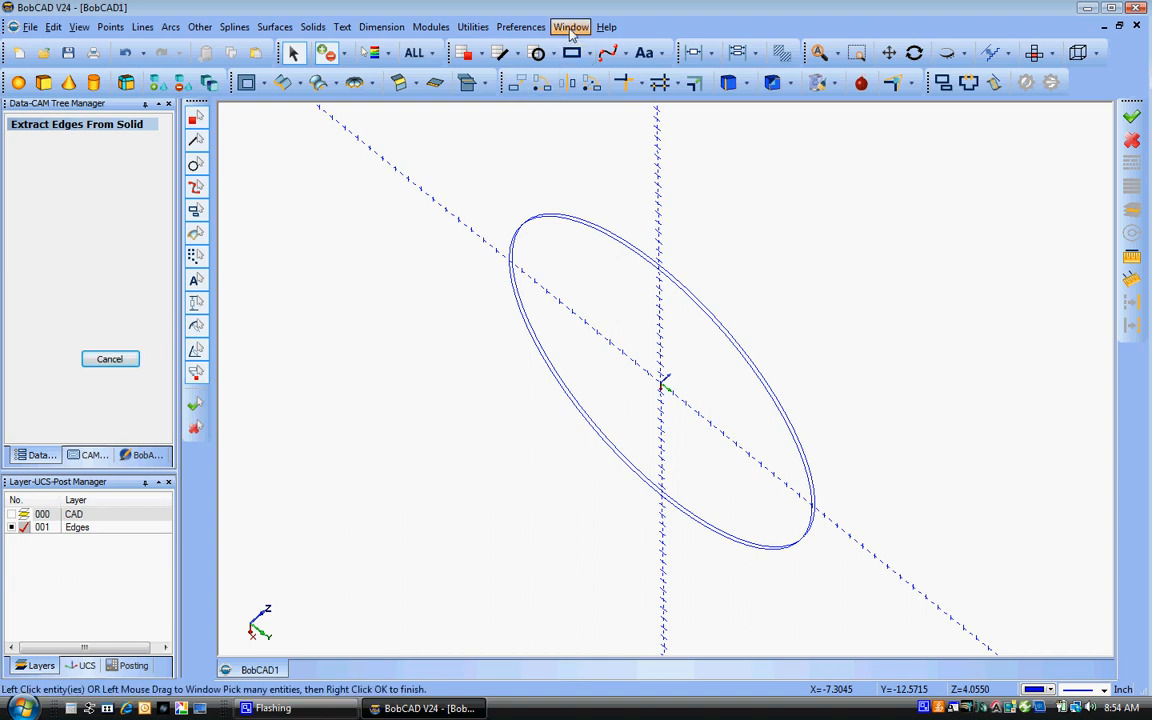
Step: Measure the distance between the two circular edge curves with the two-entity measurement, then close the measurement
left_click(472, 27)
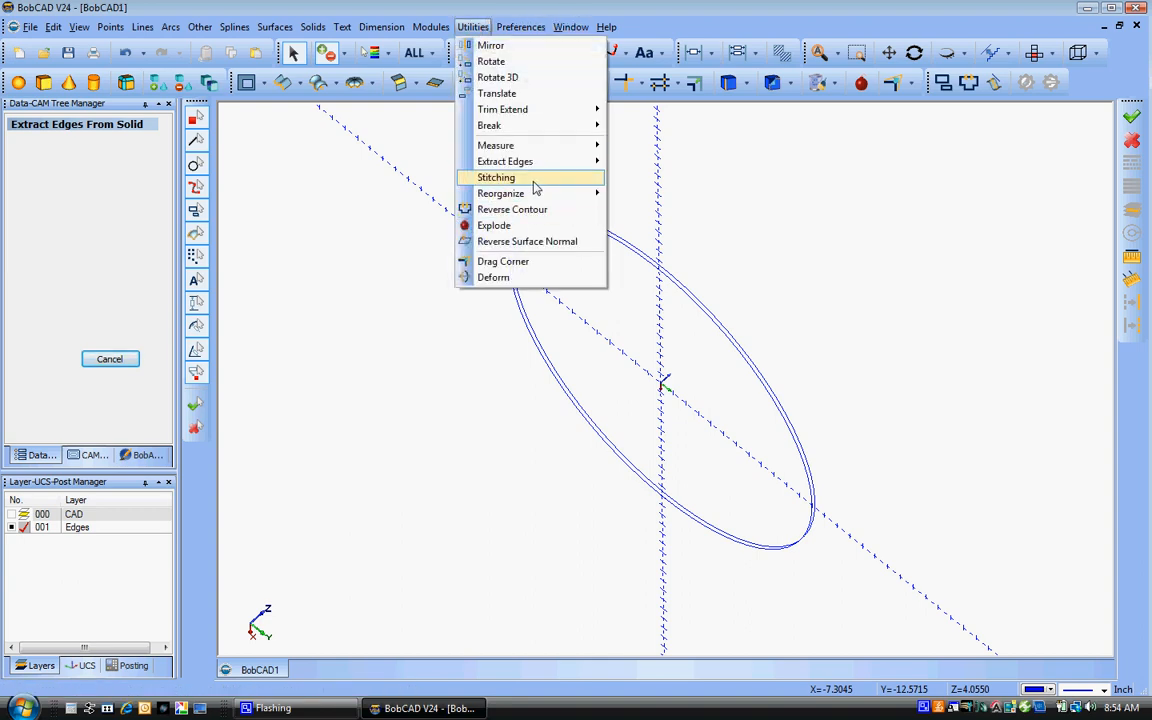
mouse_move(580, 147)
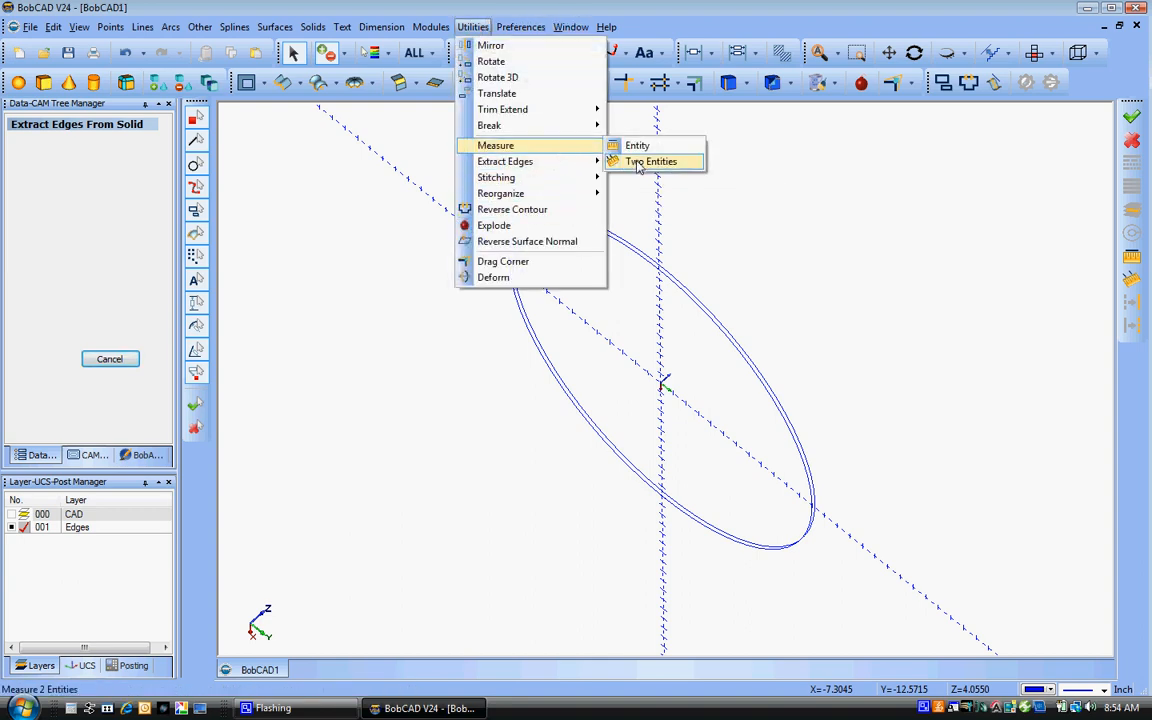
left_click(640, 163)
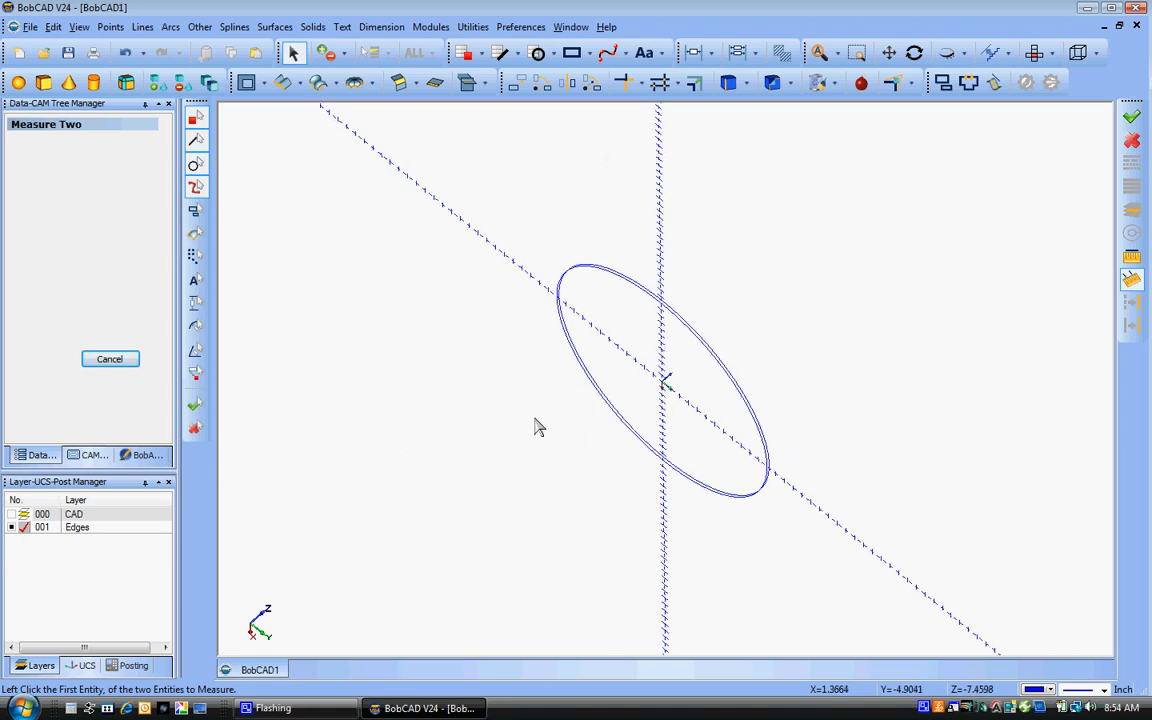
scroll(470, 440, "up", 5)
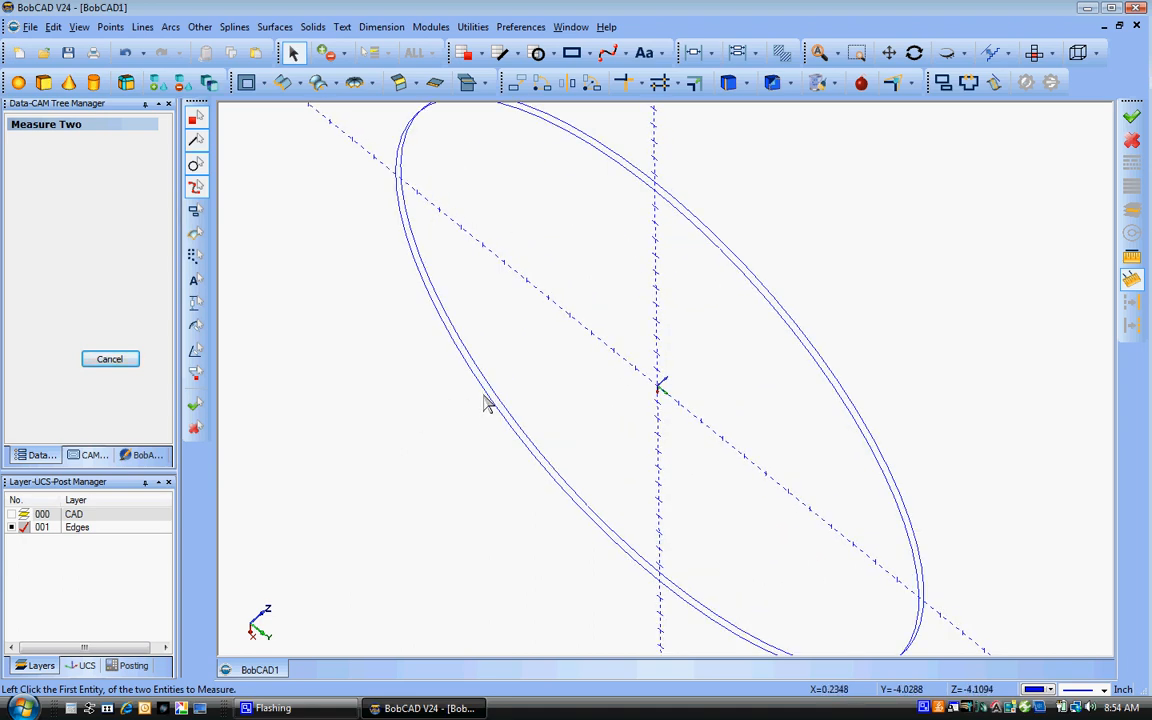
left_click(484, 393)
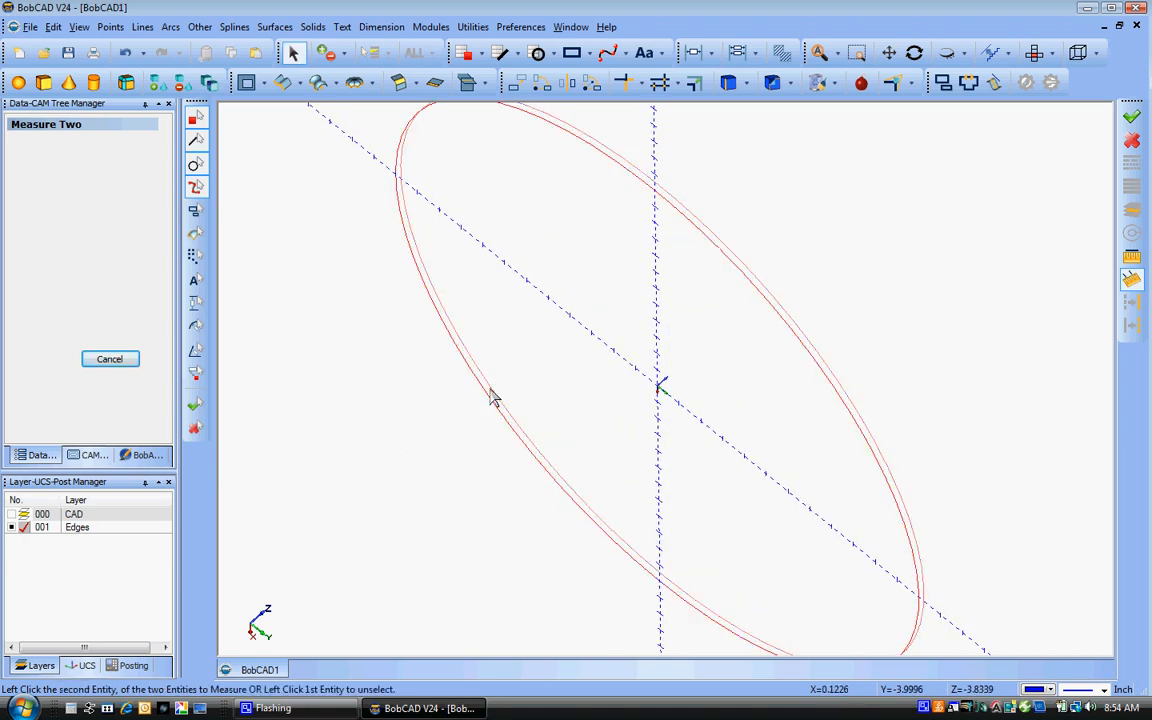
left_click(491, 395)
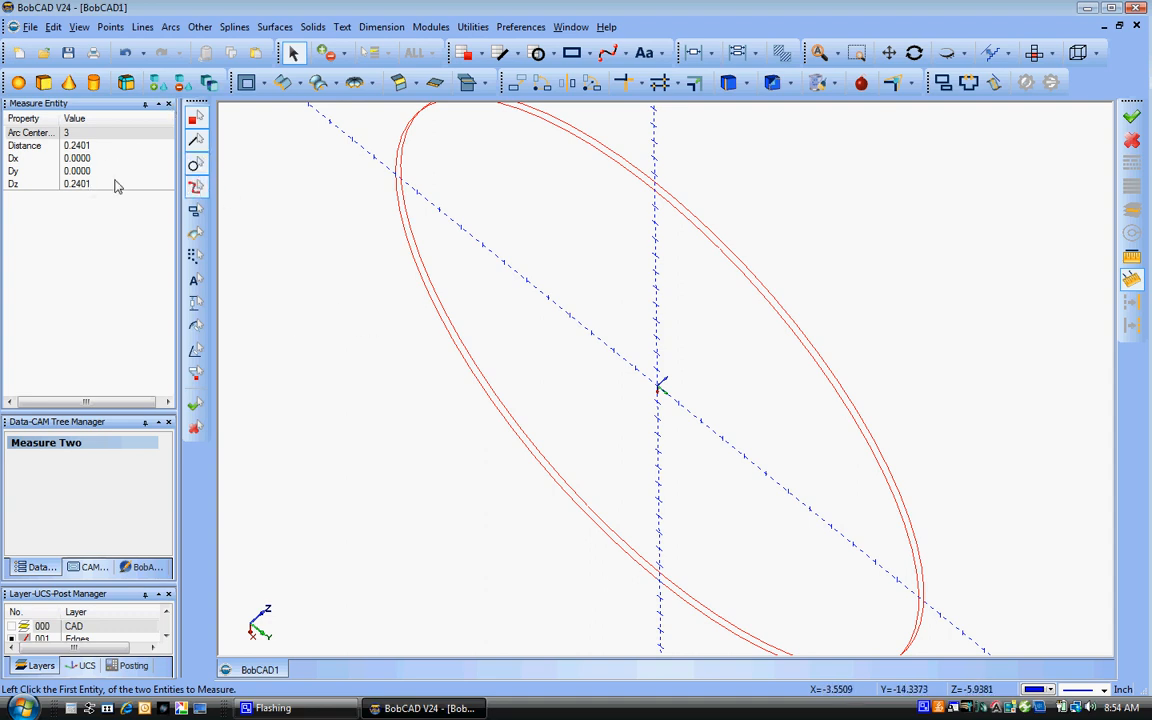
left_click(168, 104)
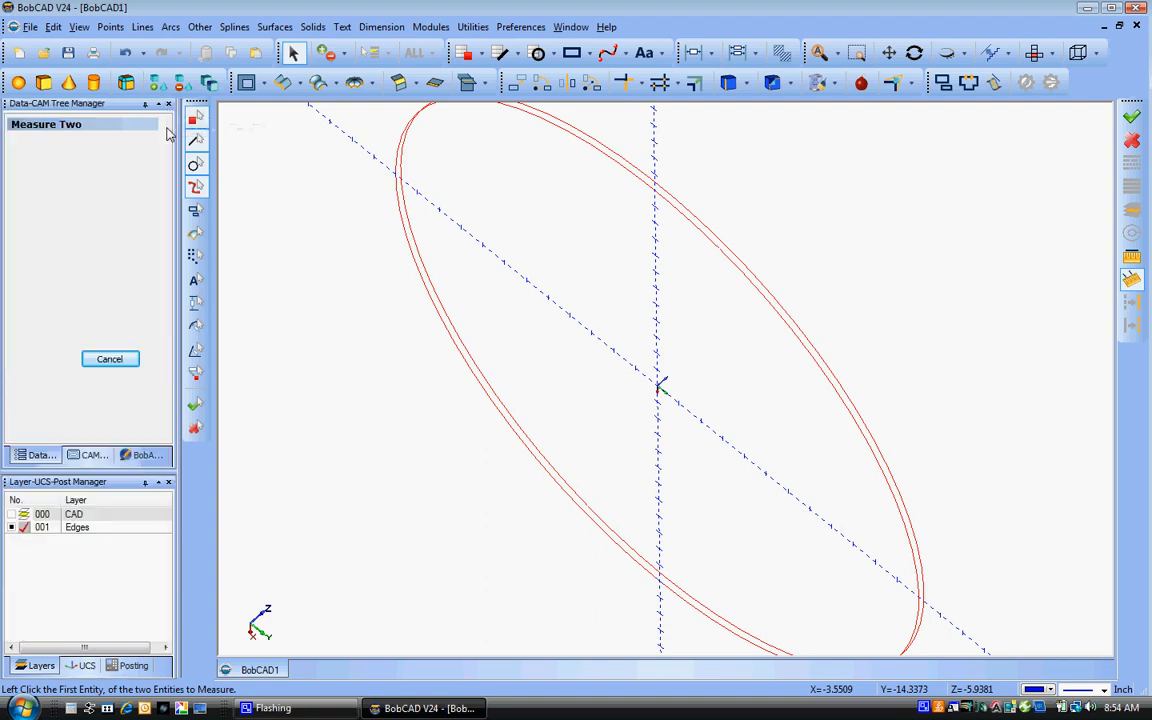
left_click(110, 359)
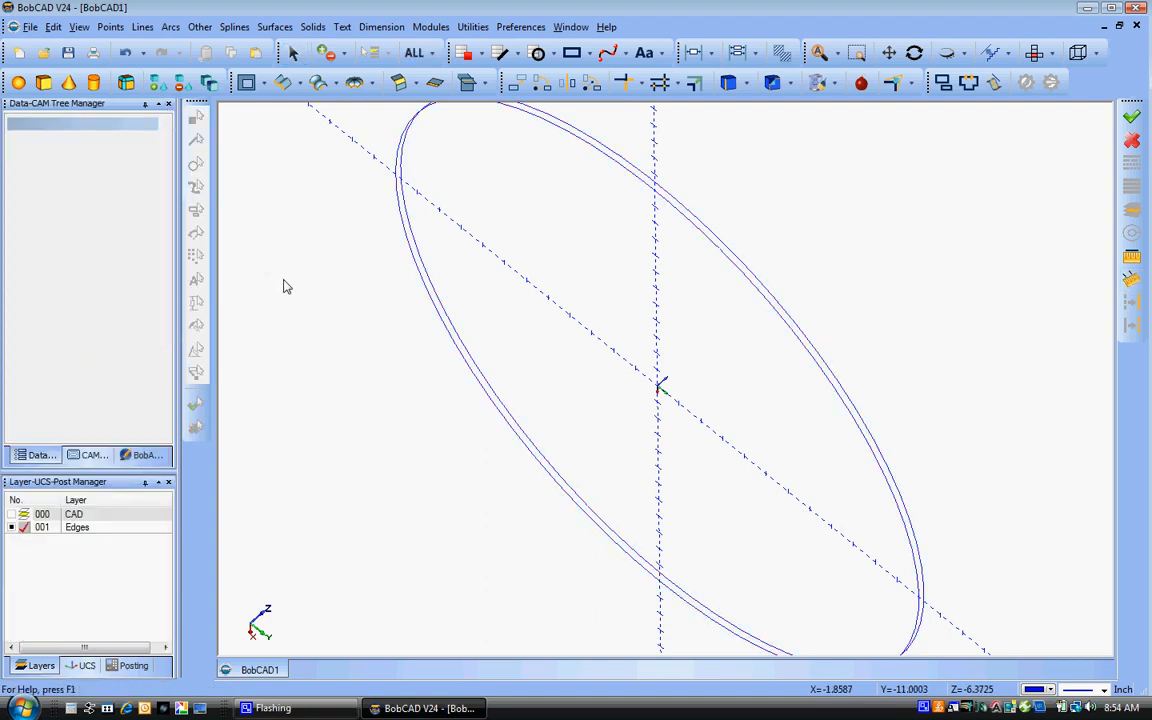
Step: Select both circular edge curves with a selection window and delete them
left_click(292, 52)
left_click_drag(505, 390, 556, 432)
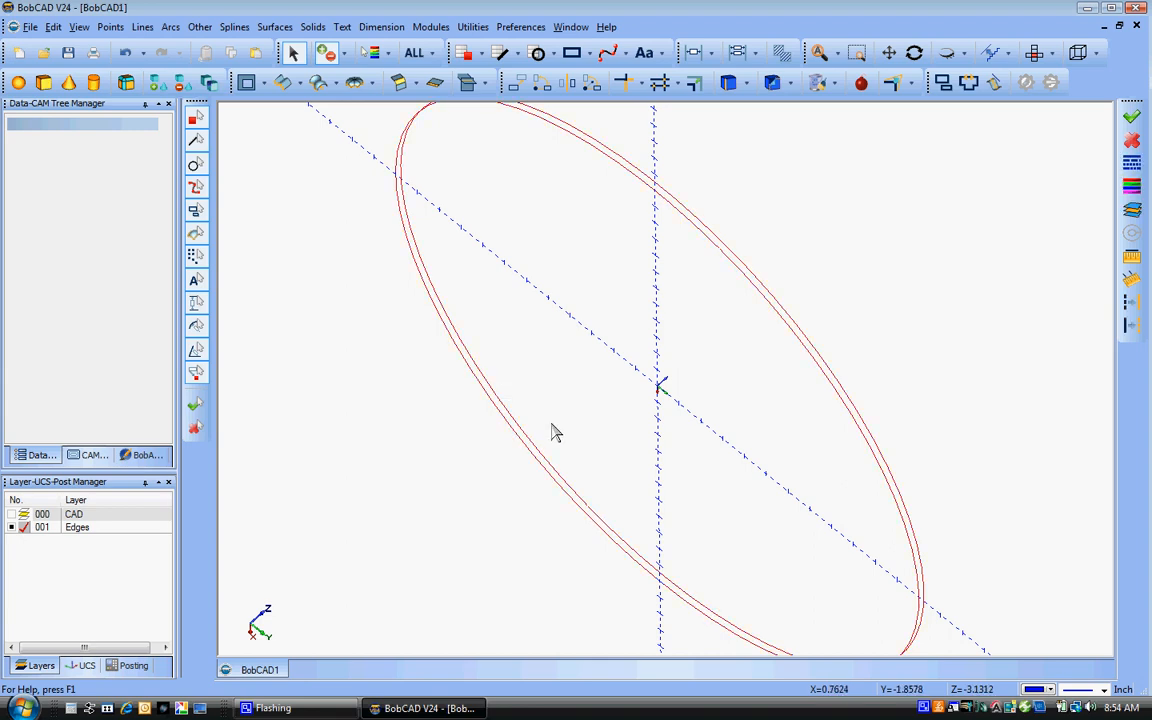
key("Delete")
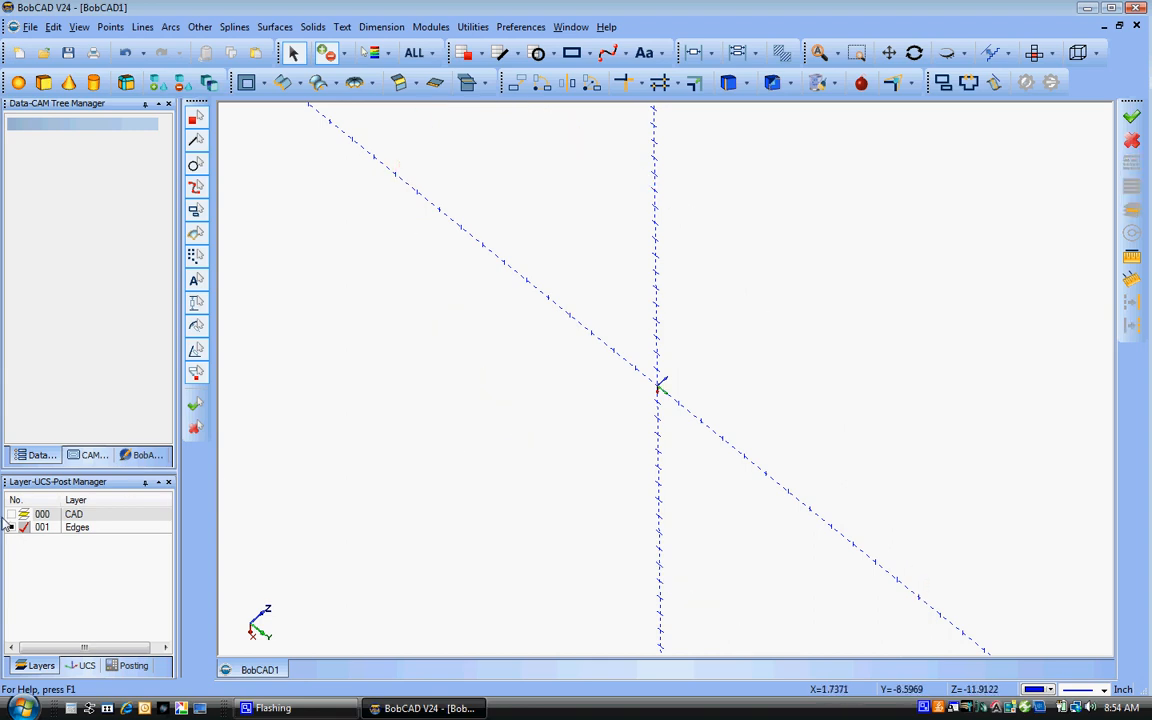
Step: Show the CAD layer again and delete the dished disc solid
left_click(21, 527)
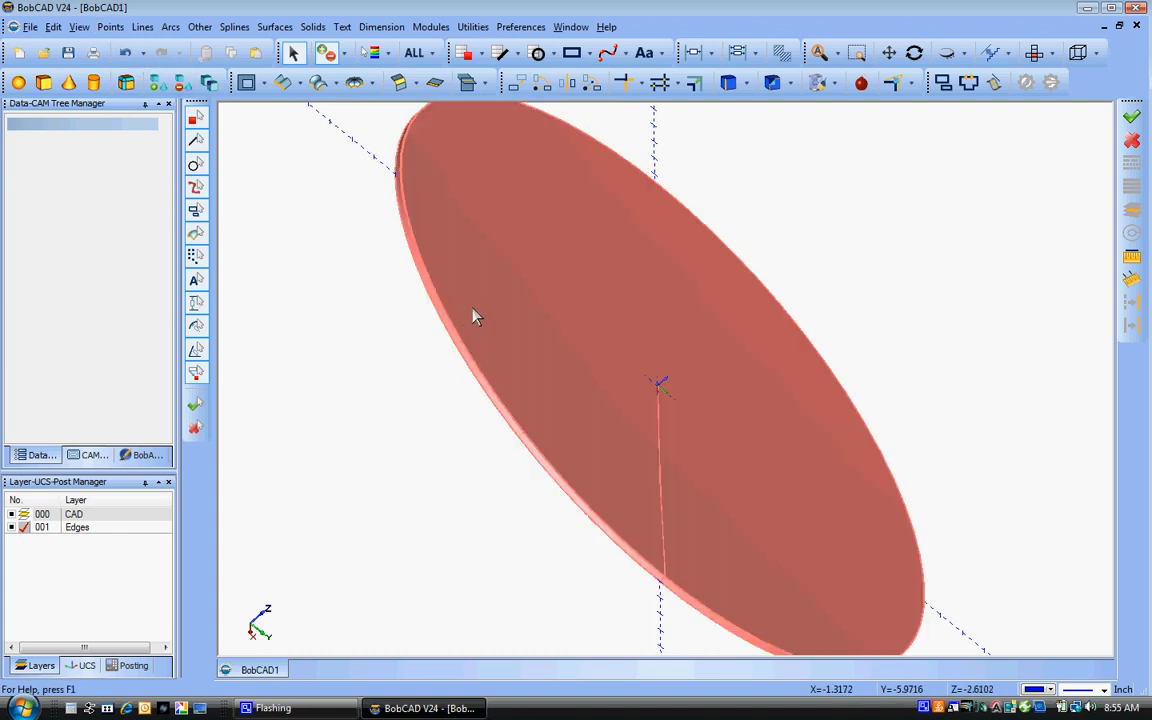
left_click(470, 318)
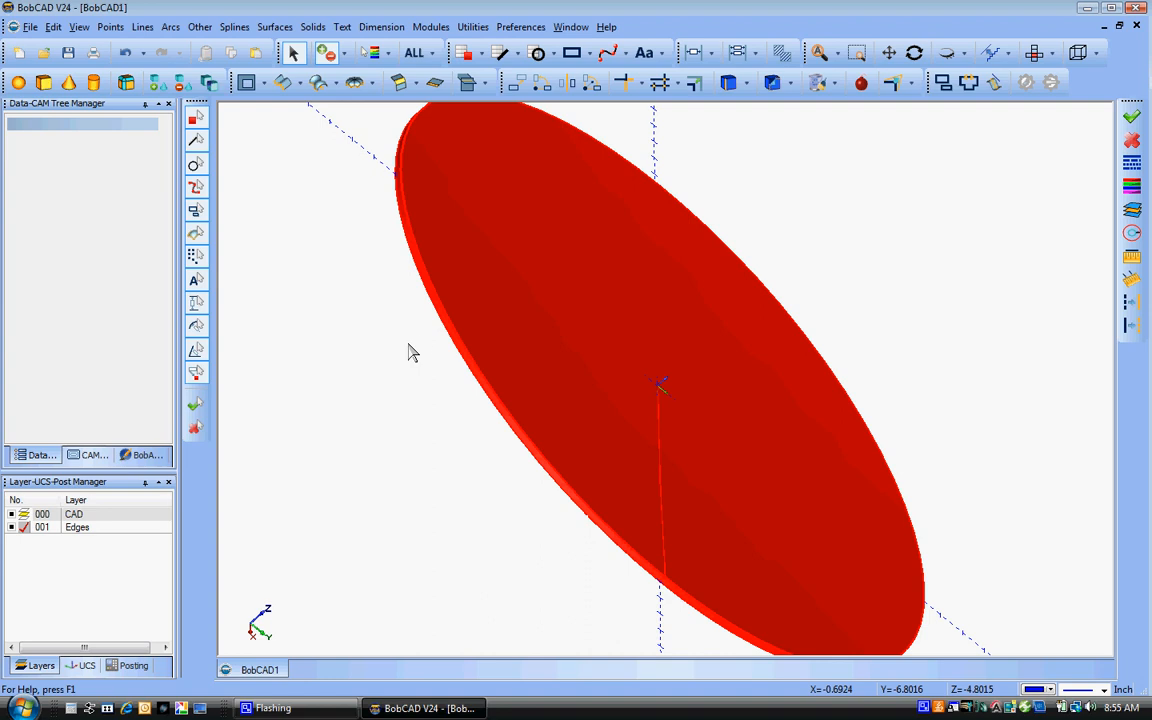
right_click(385, 319)
left_click(395, 323)
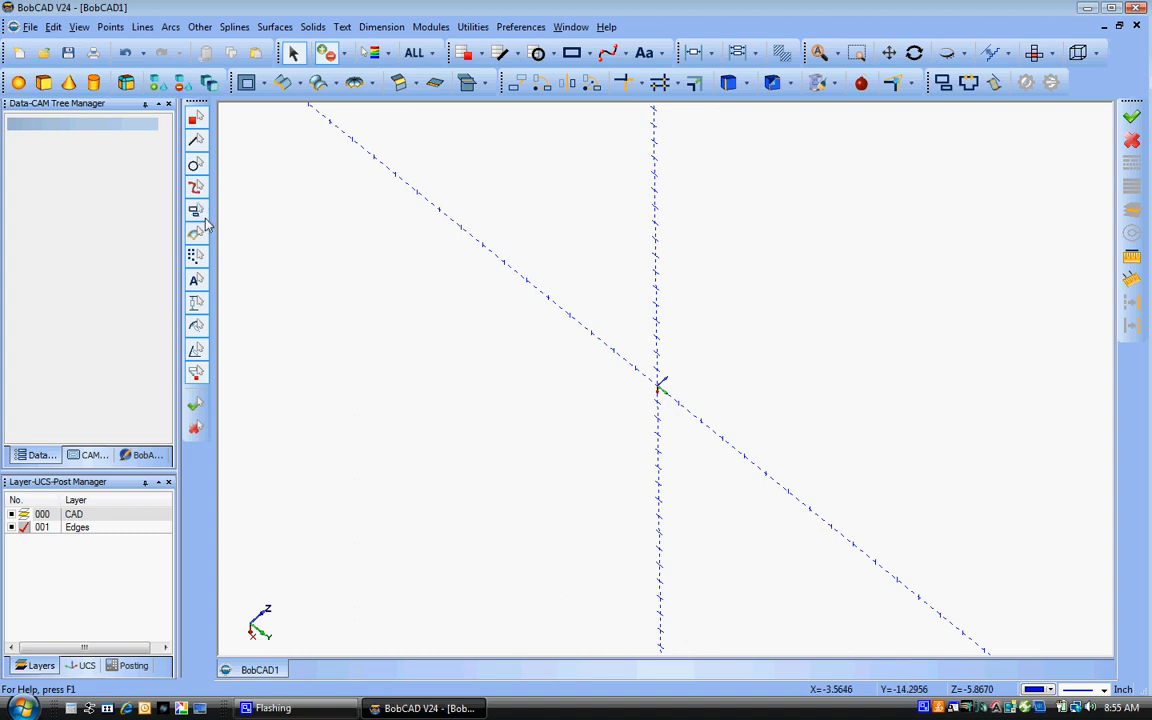
Step: Create a cylinder of radius 12 and height 0.75 at the origin, and a sphere of radius 300 centred at X0, Y0, Z300.5099
left_click(92, 84)
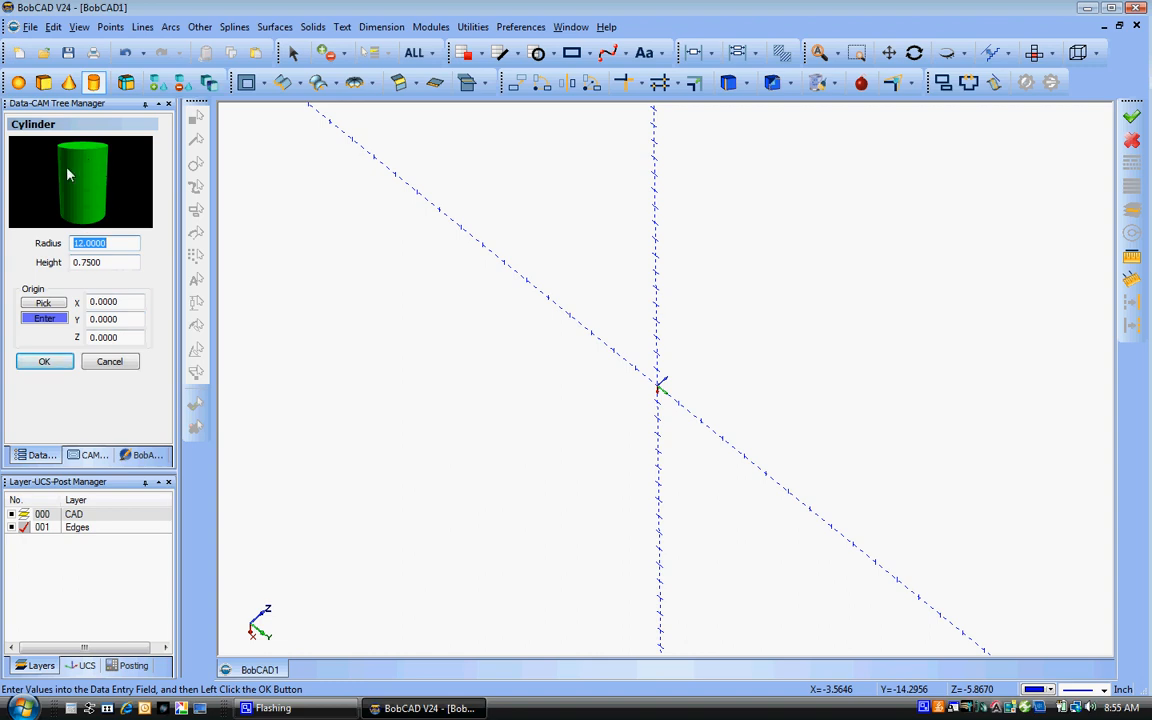
left_click(44, 362)
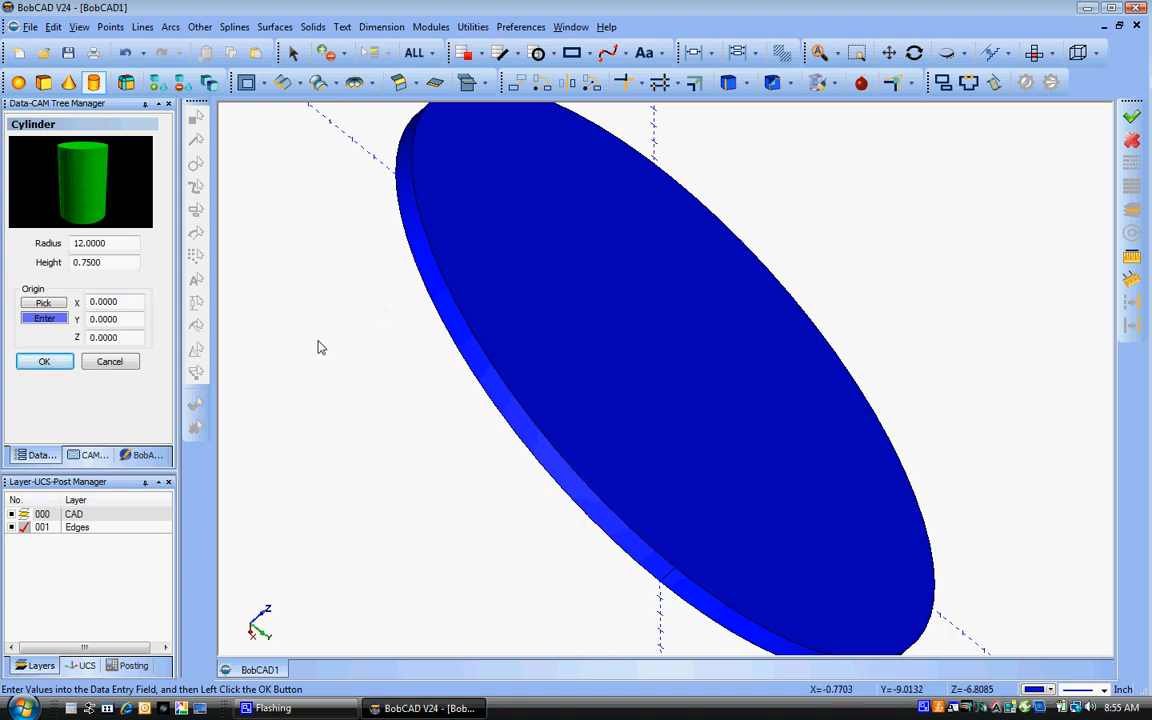
left_click(18, 84)
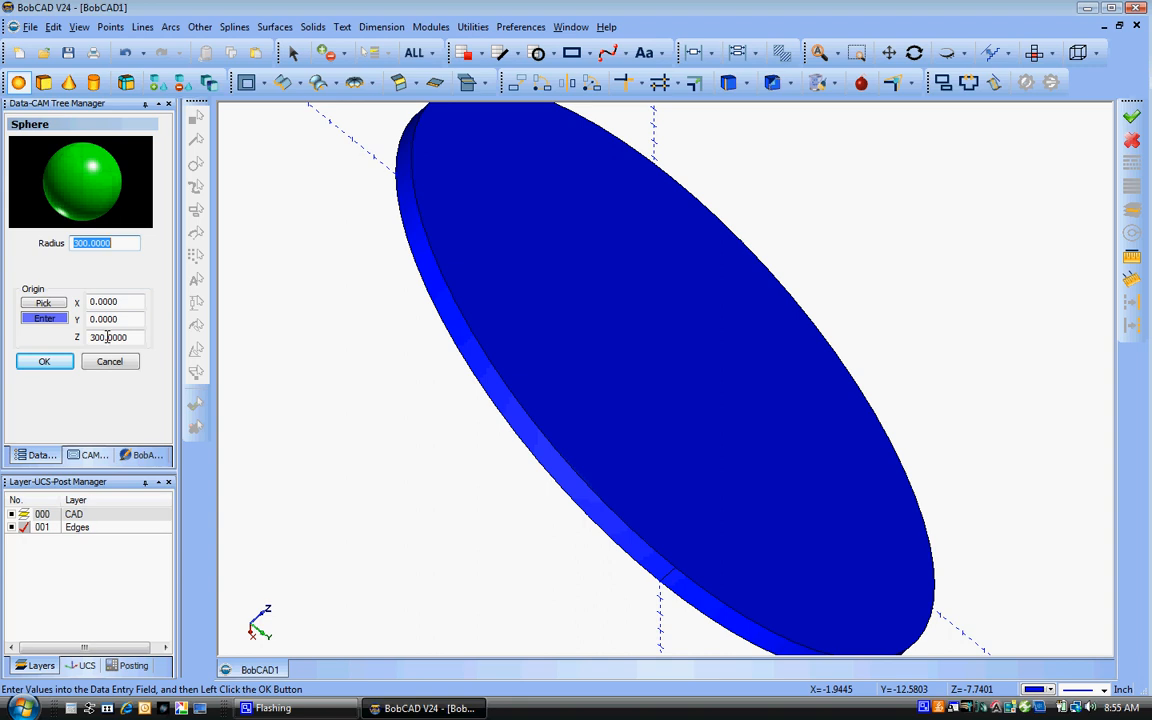
left_click_drag(107, 337, 168, 350)
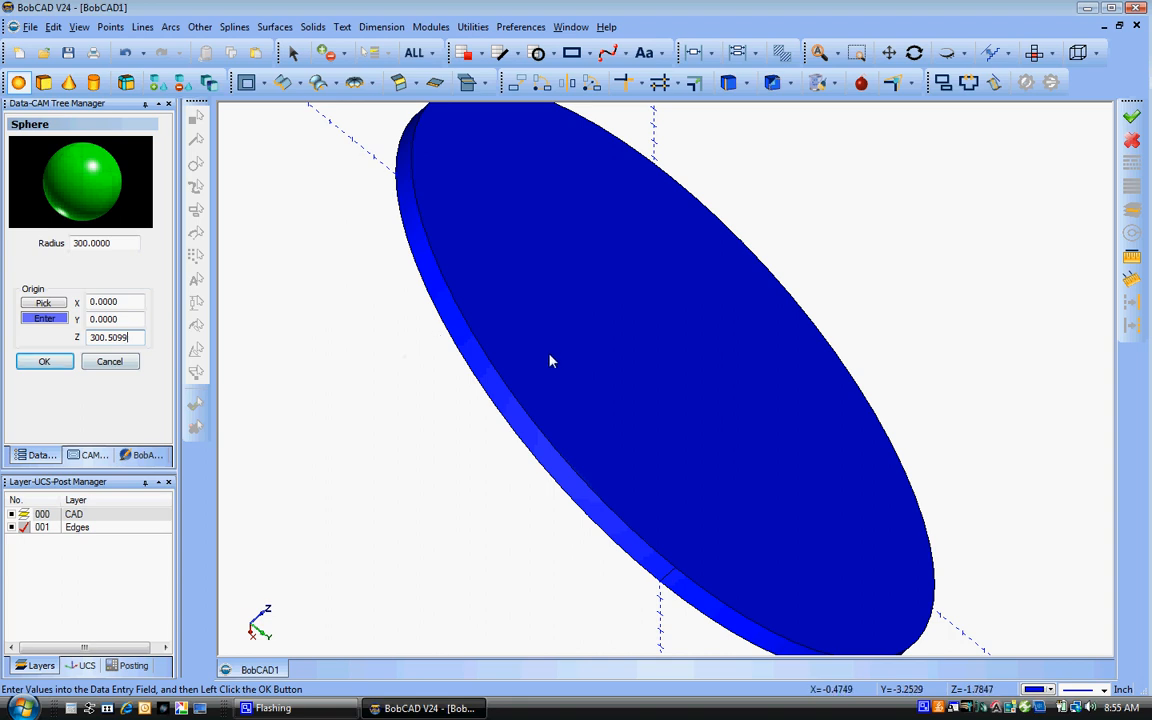
left_click(45, 362)
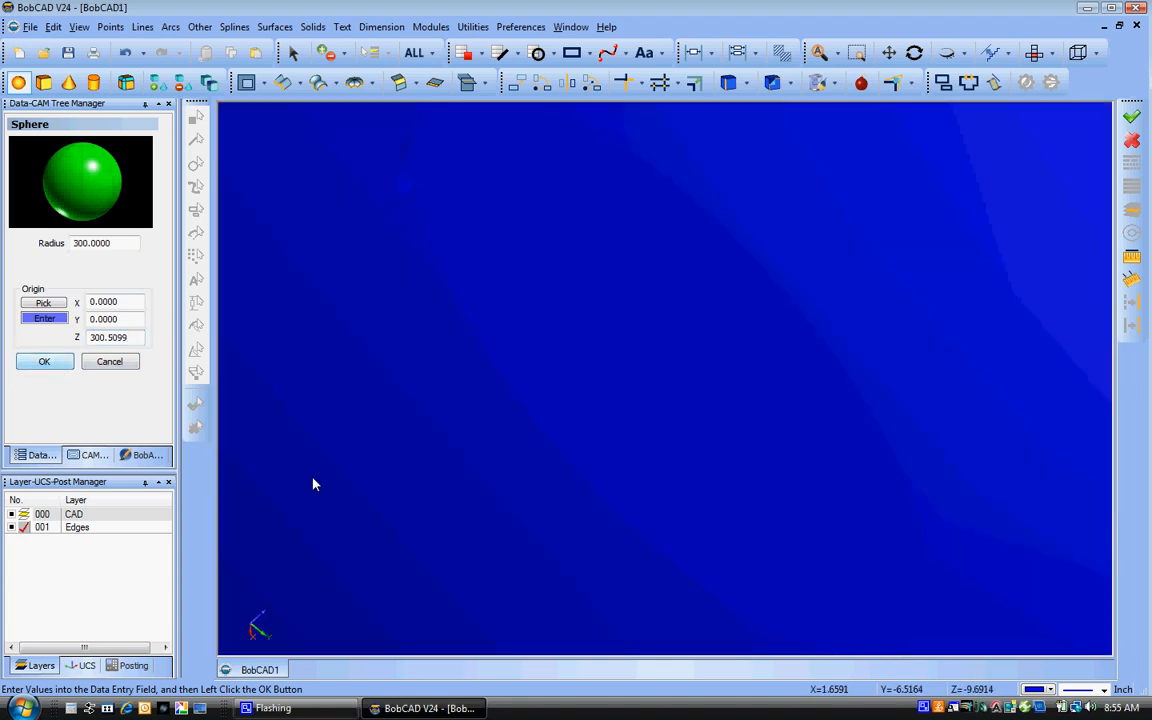
Step: In the Right view, subtract the repositioned sphere from the new cylinder with a solid Boolean
left_click(1053, 62)
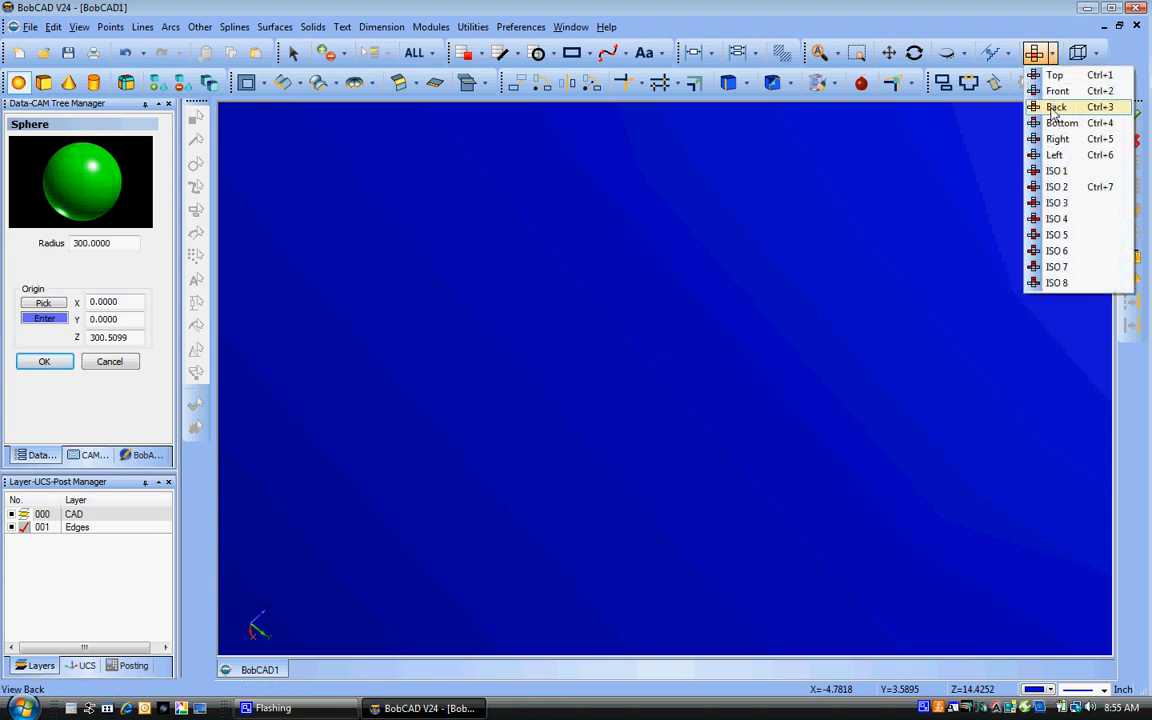
left_click(1056, 139)
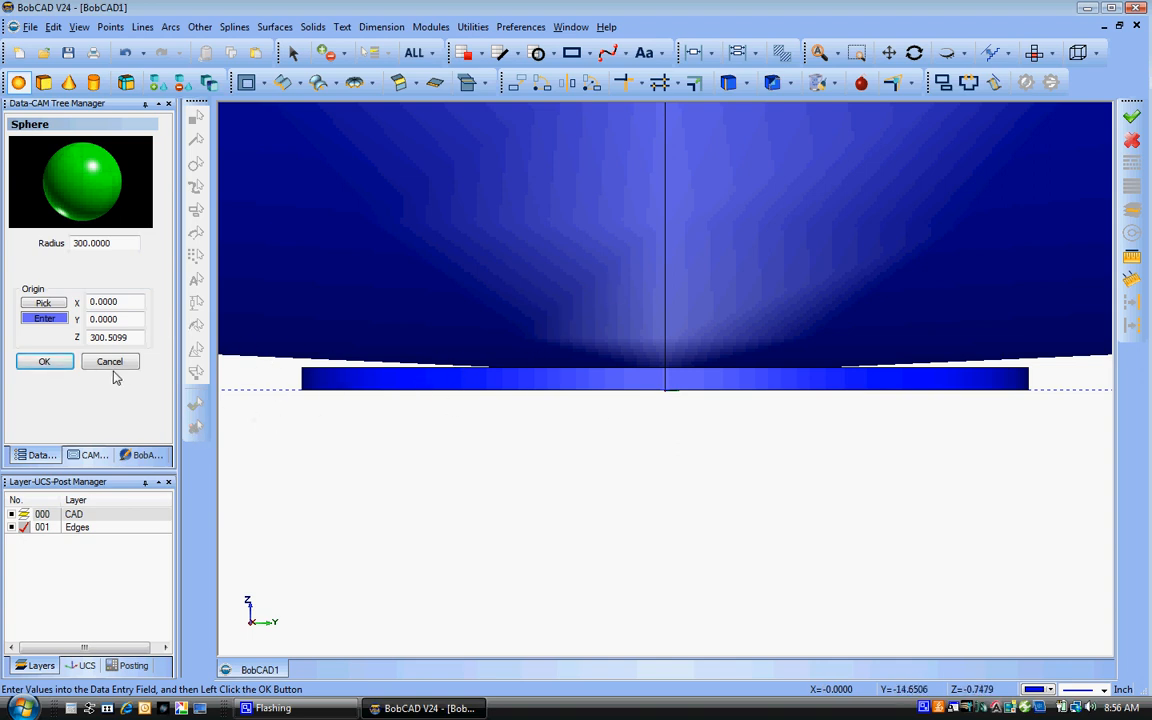
left_click(312, 27)
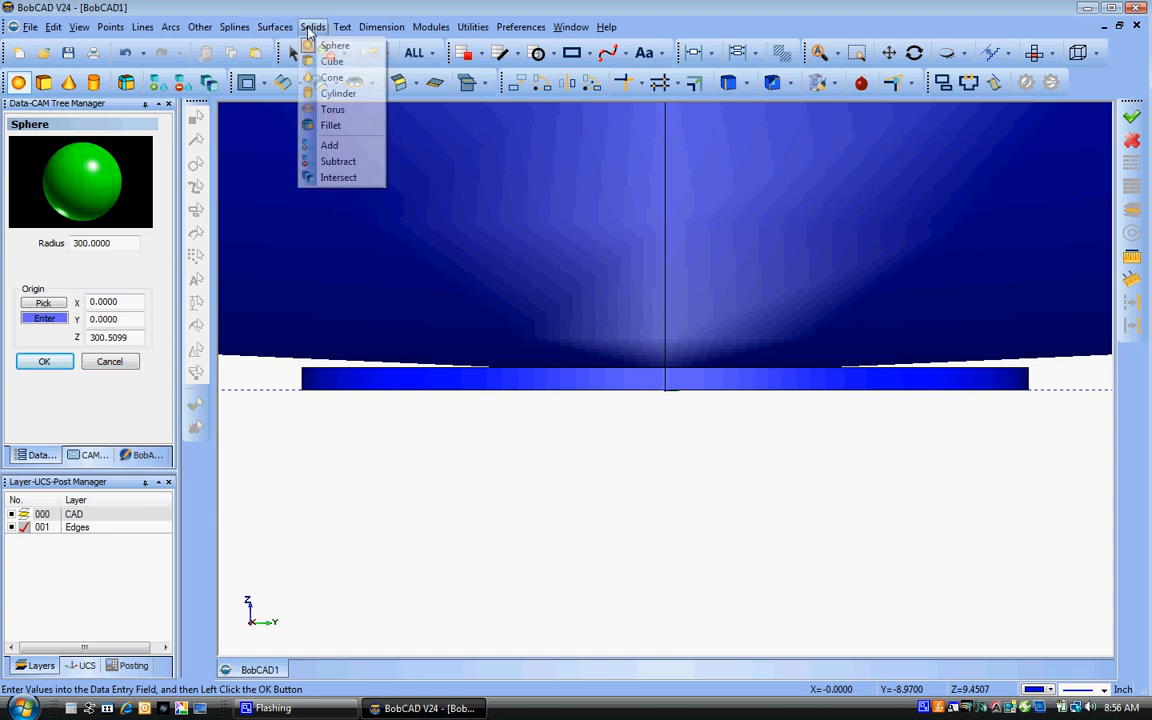
left_click(341, 163)
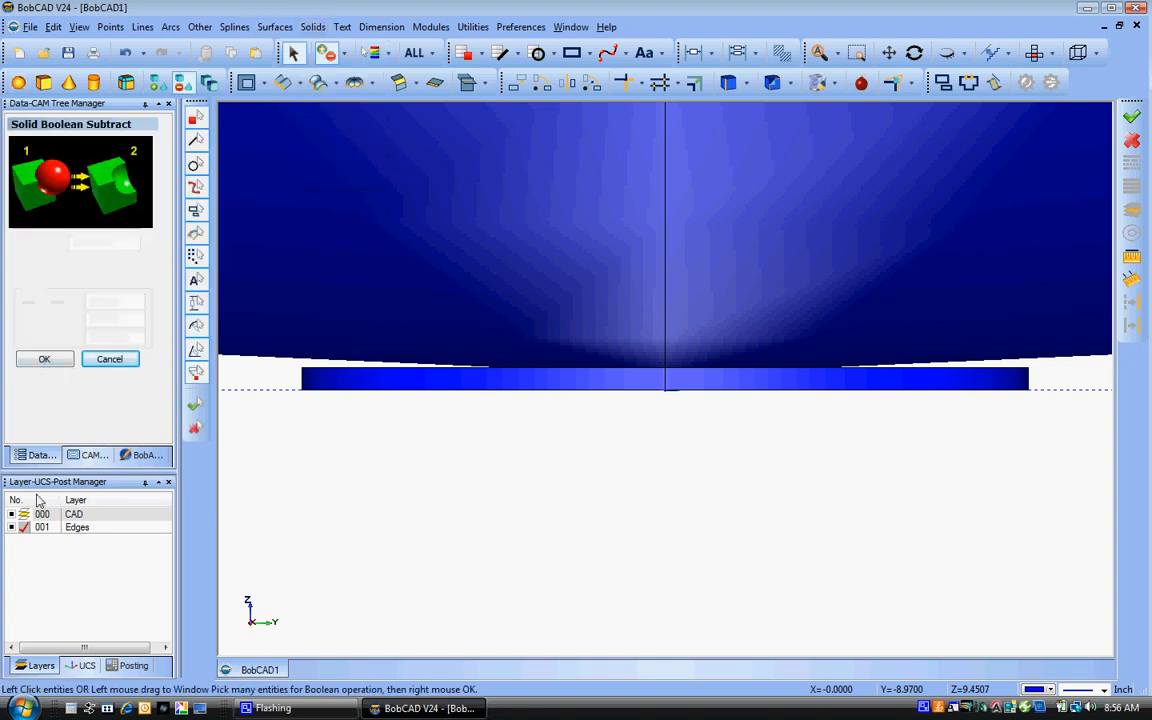
left_click(327, 388)
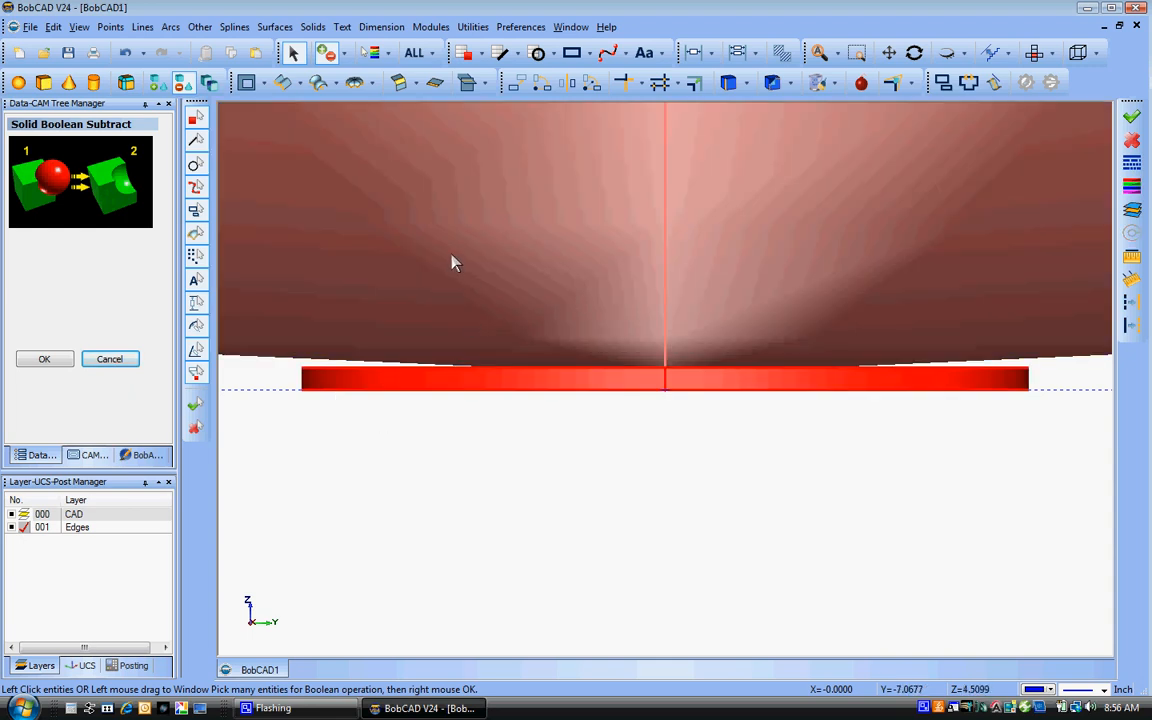
left_click(380, 319)
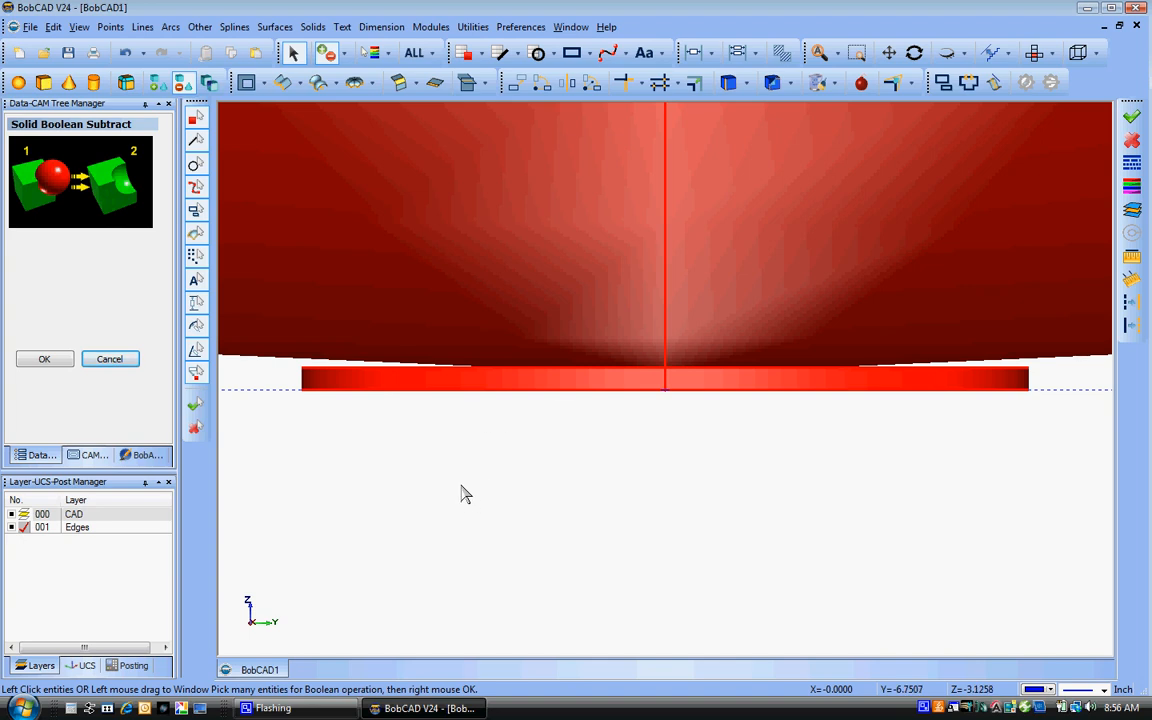
right_click(463, 493)
left_click(491, 238)
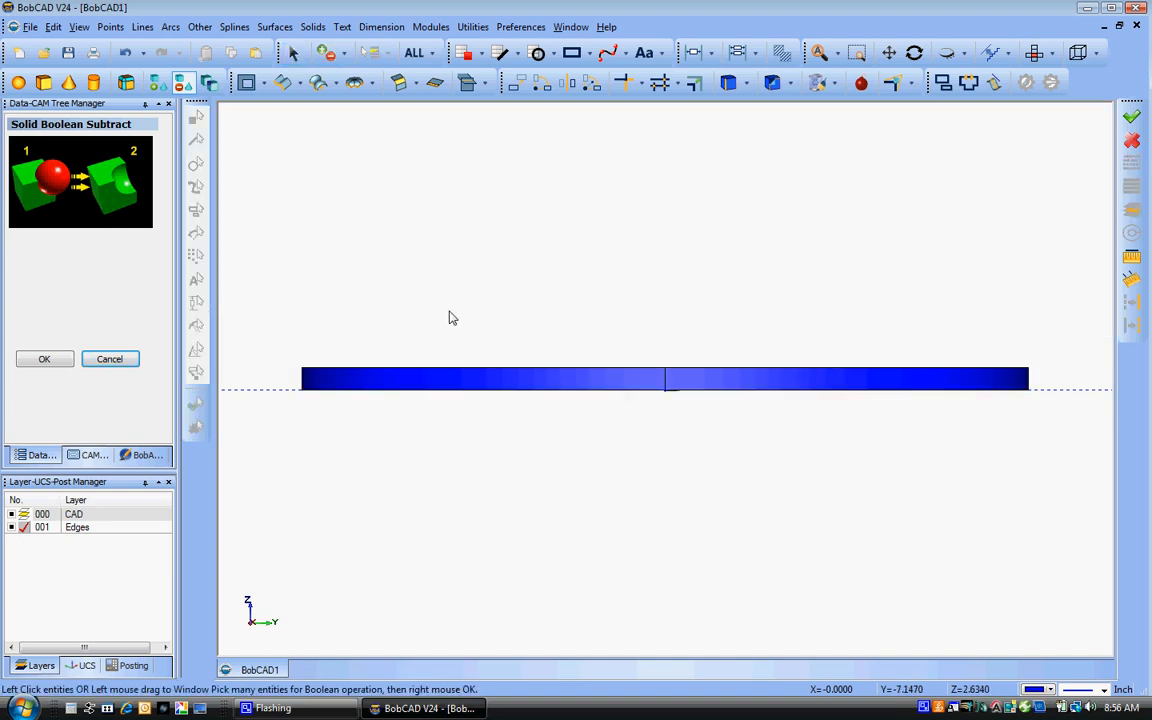
Step: Extract all edges from the rebuilt dished disc solid
middle_click_drag(862, 243, 890, 296)
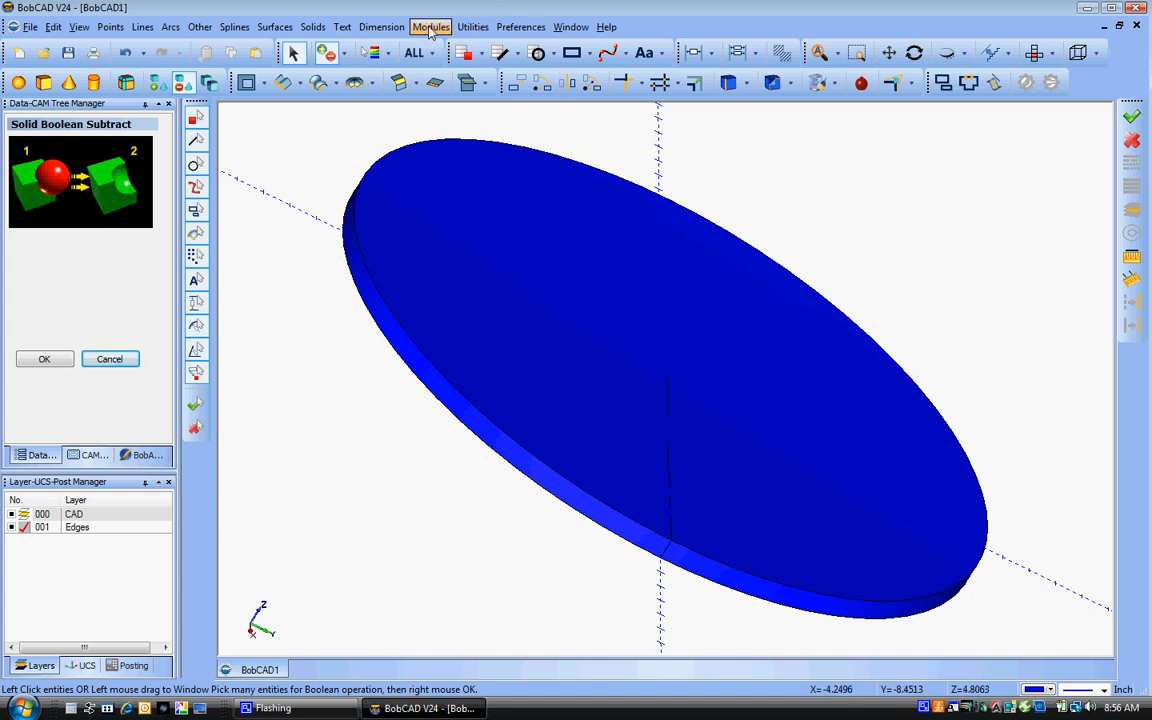
left_click(472, 27)
mouse_move(560, 166)
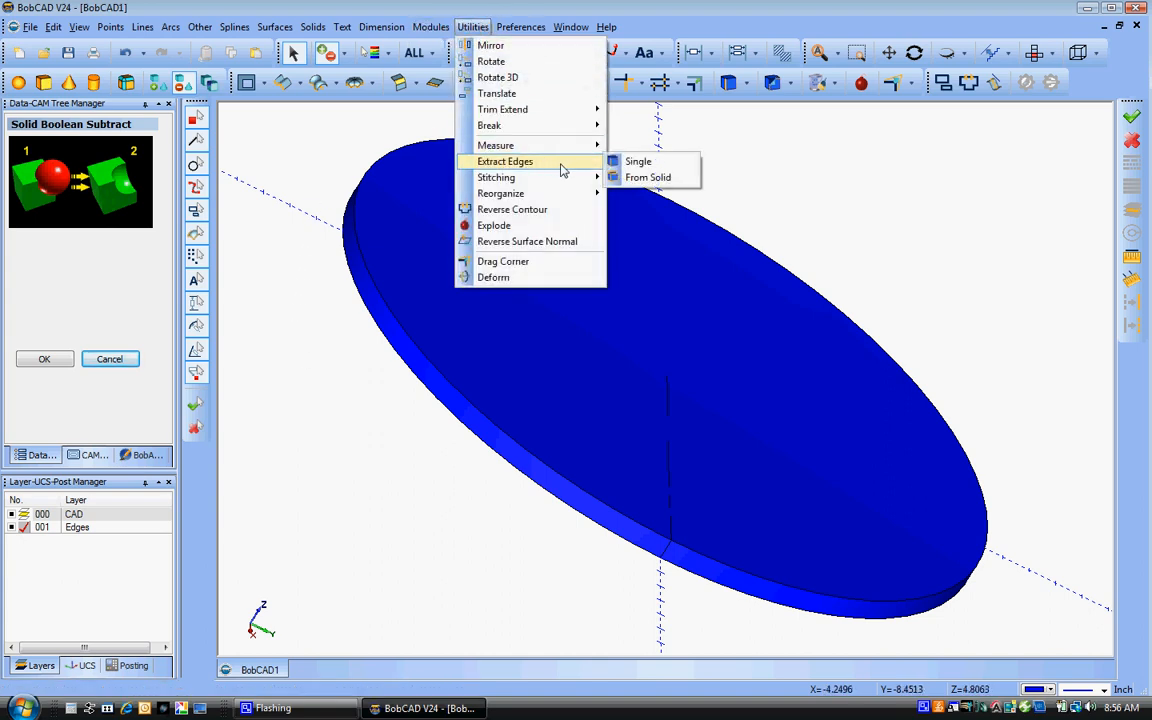
left_click(640, 177)
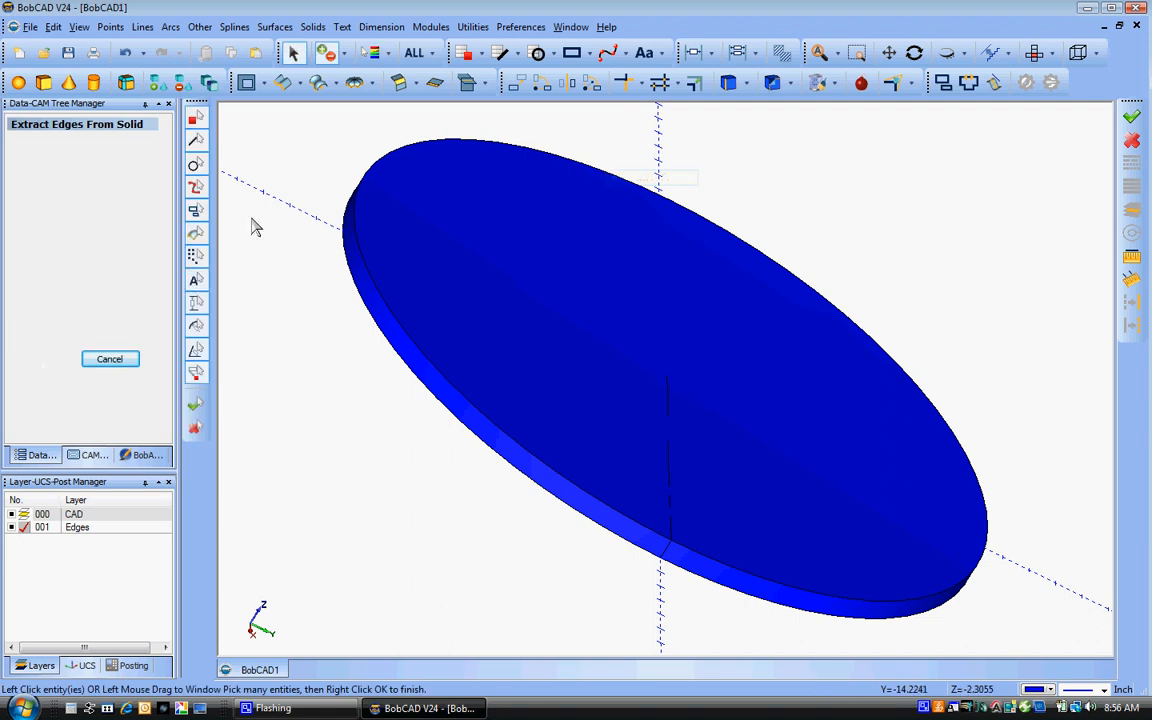
left_click(416, 54)
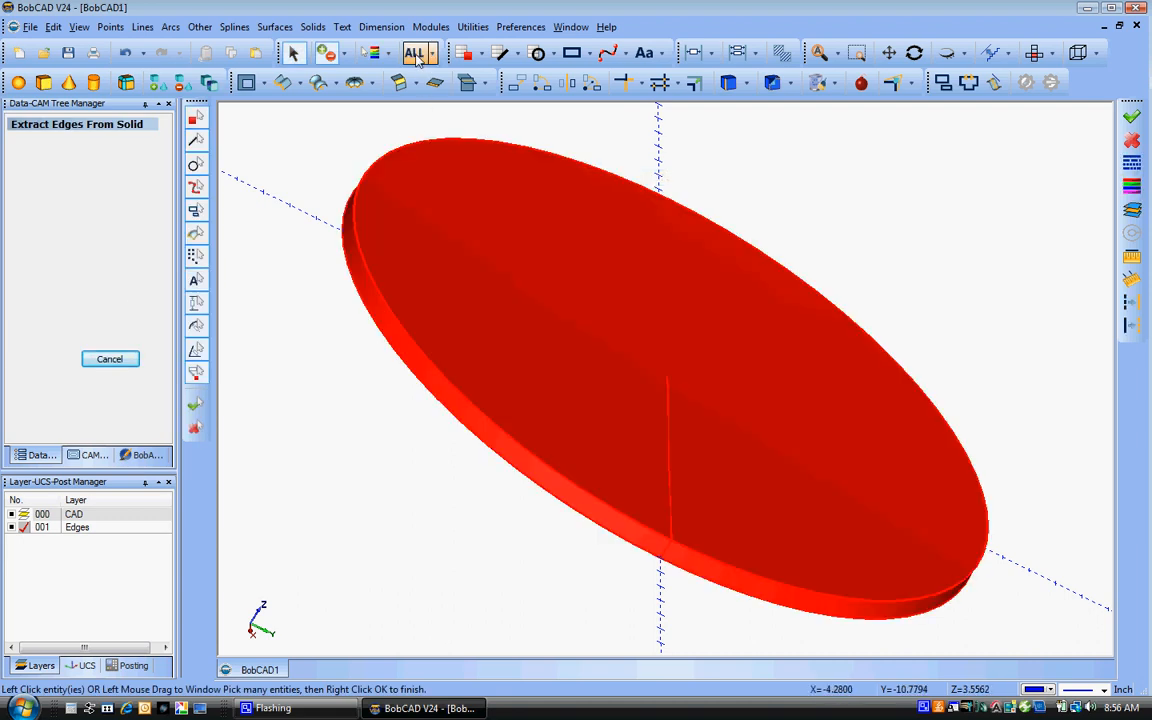
right_click(297, 352)
left_click(320, 361)
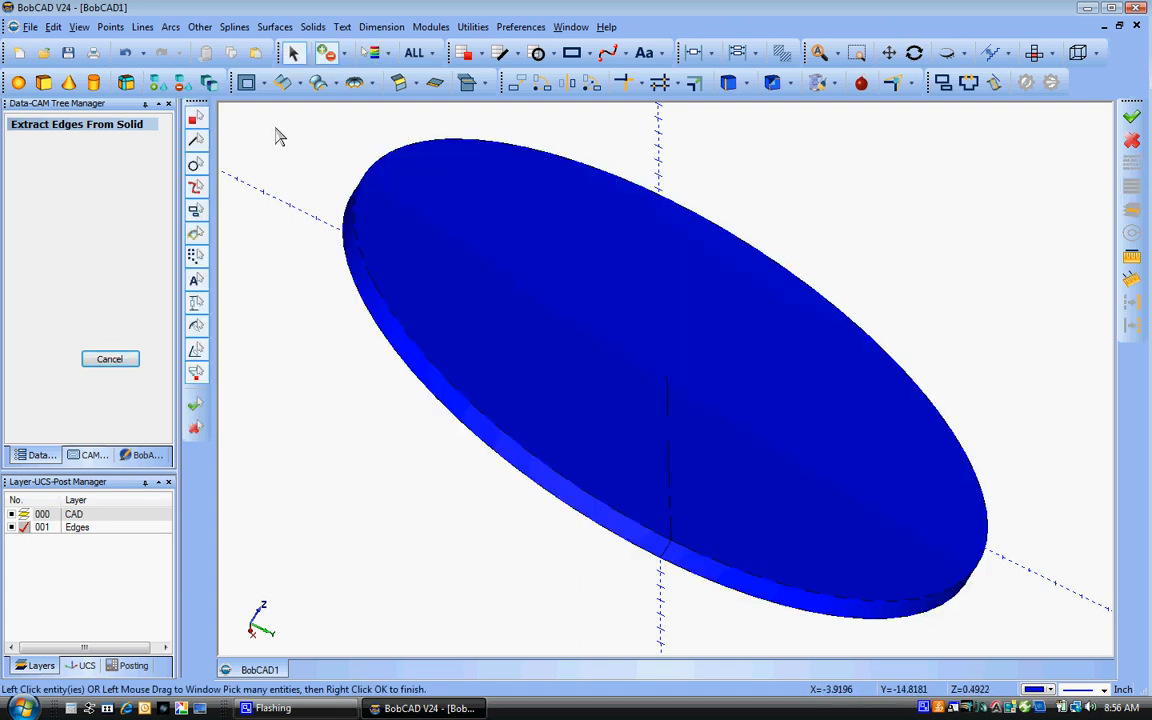
Step: Select everything except the dished disc solid and cut the extracted edges
left_click(410, 53)
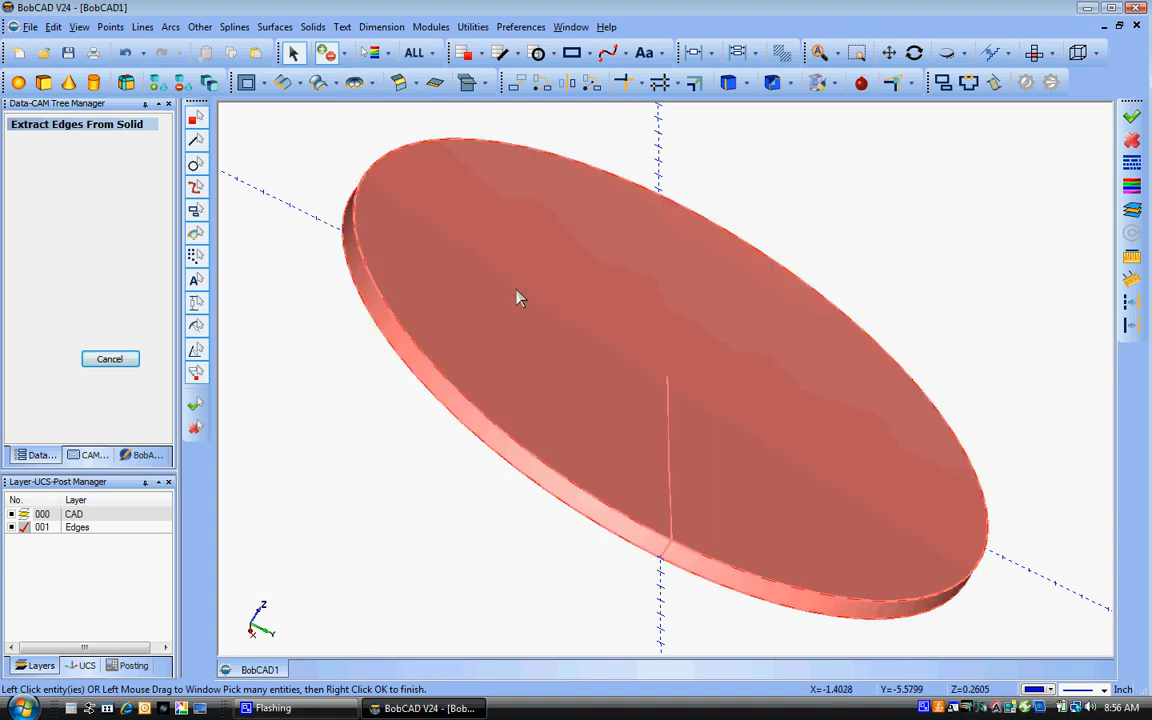
left_click(437, 291)
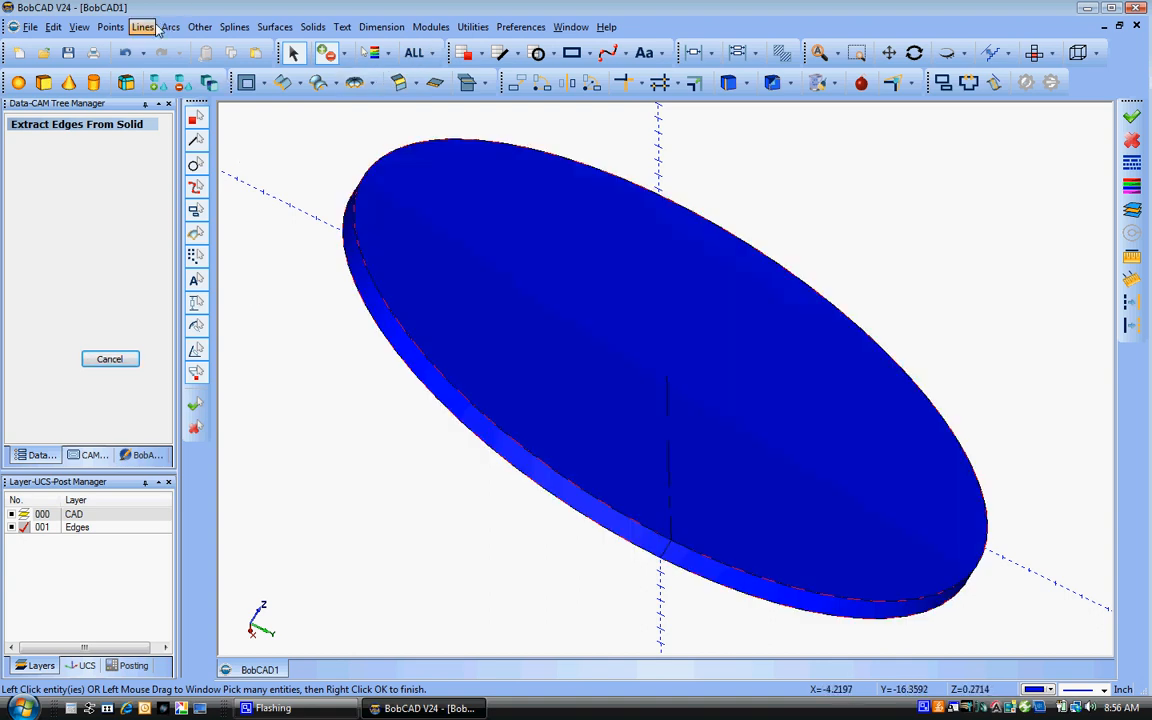
left_click(53, 27)
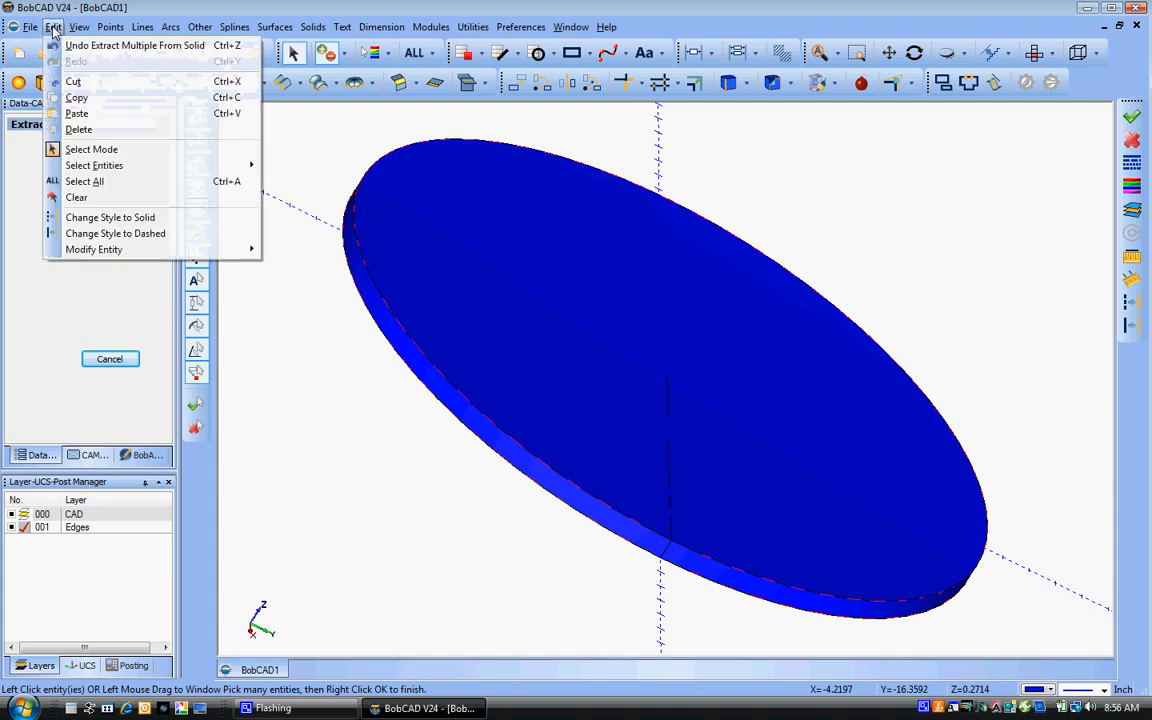
left_click(66, 86)
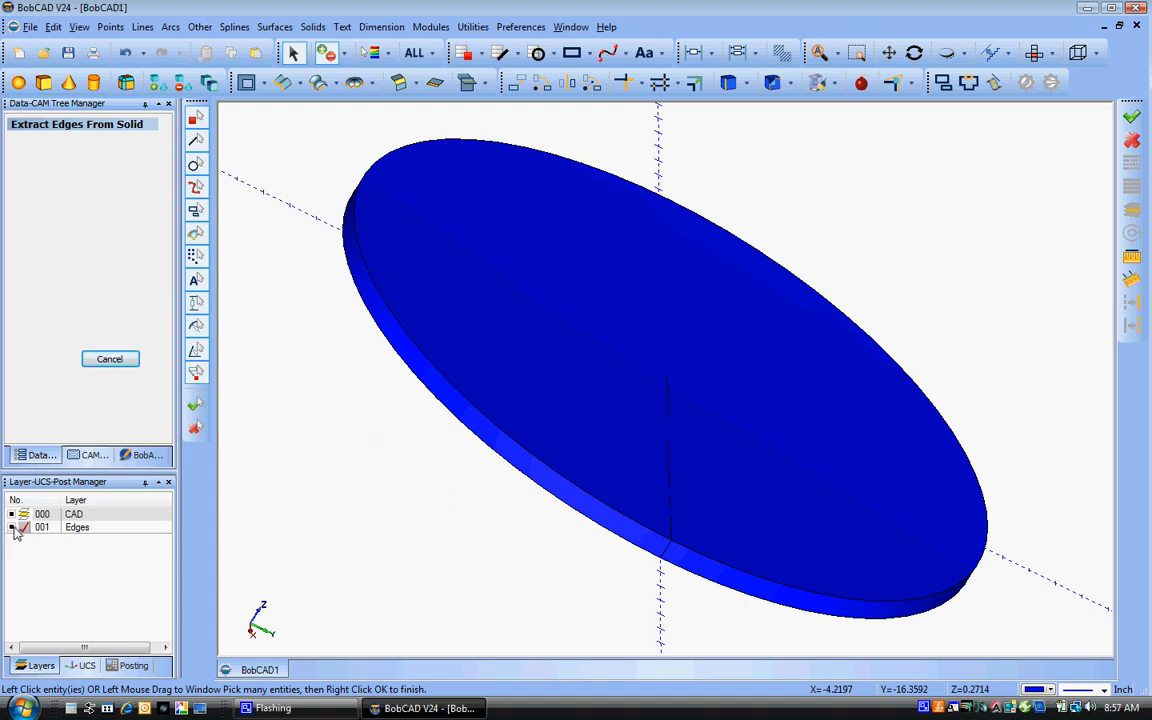
Step: Make CAD the active layer with the Edges layer hidden, and paste the cut edges onto it
left_click(14, 531)
left_click(24, 514)
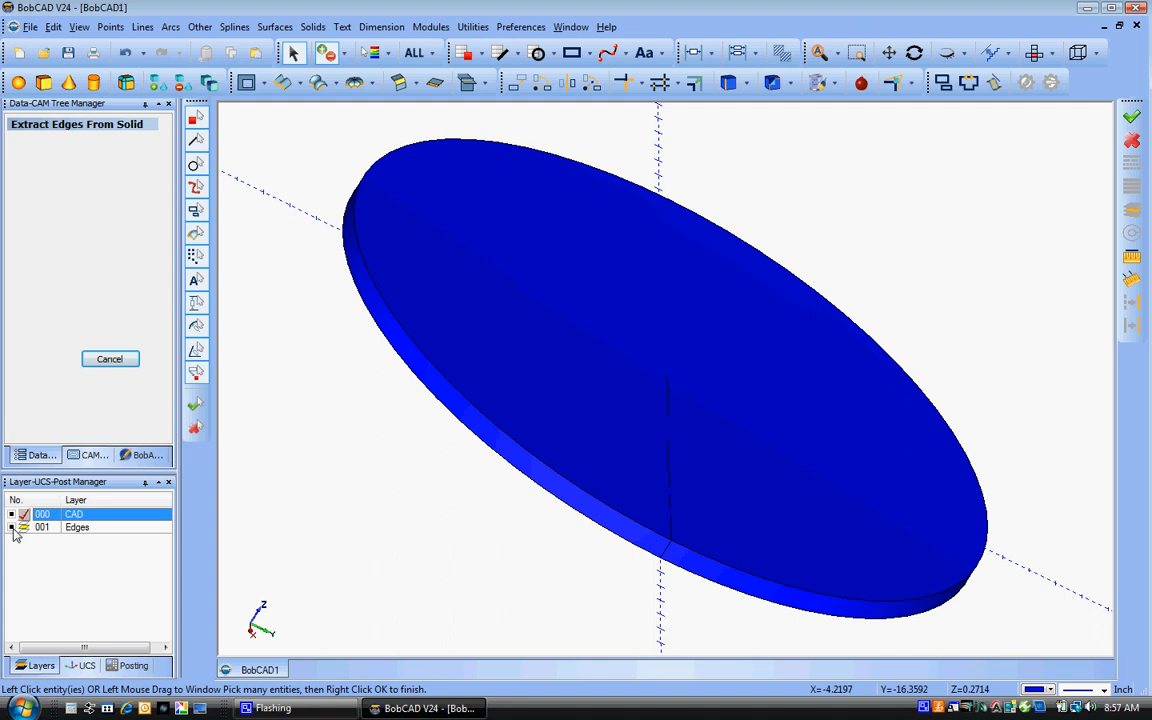
left_click(13, 529)
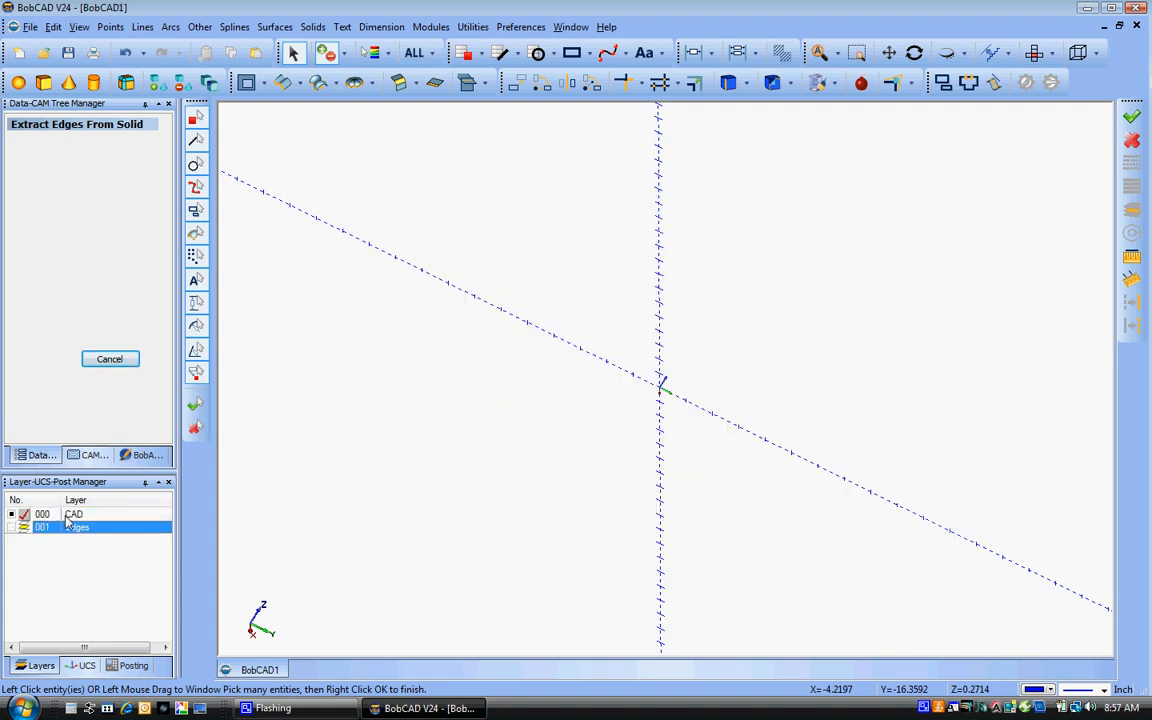
left_click(44, 515)
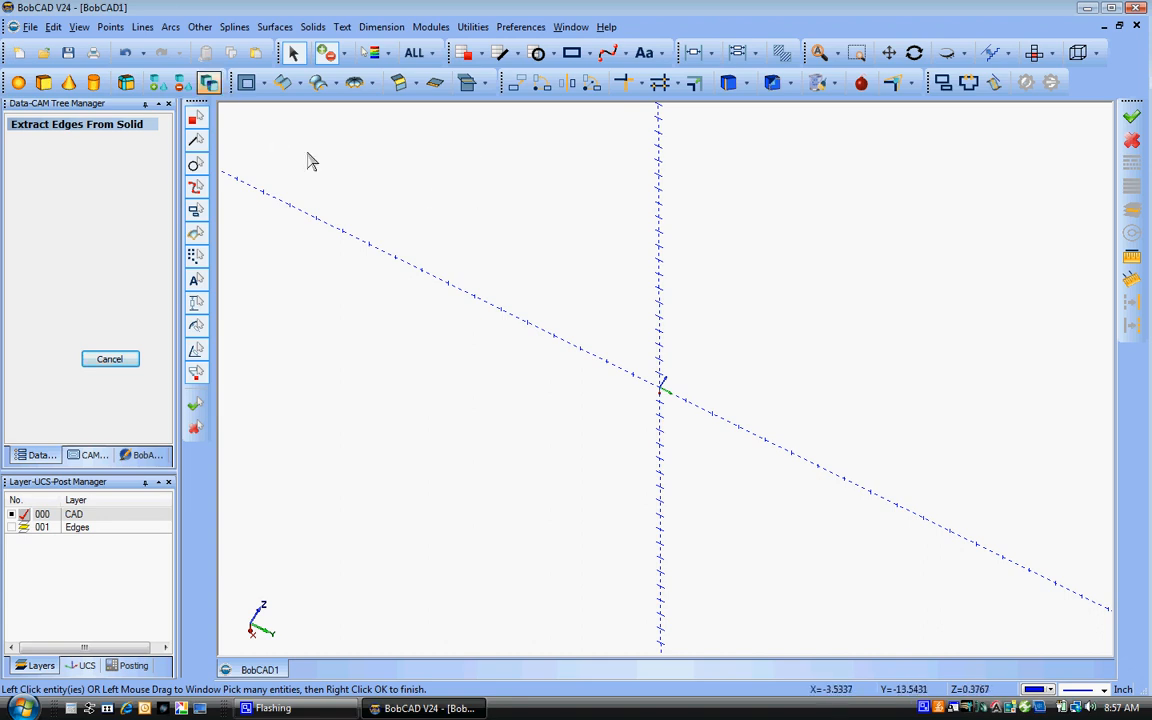
left_click(53, 27)
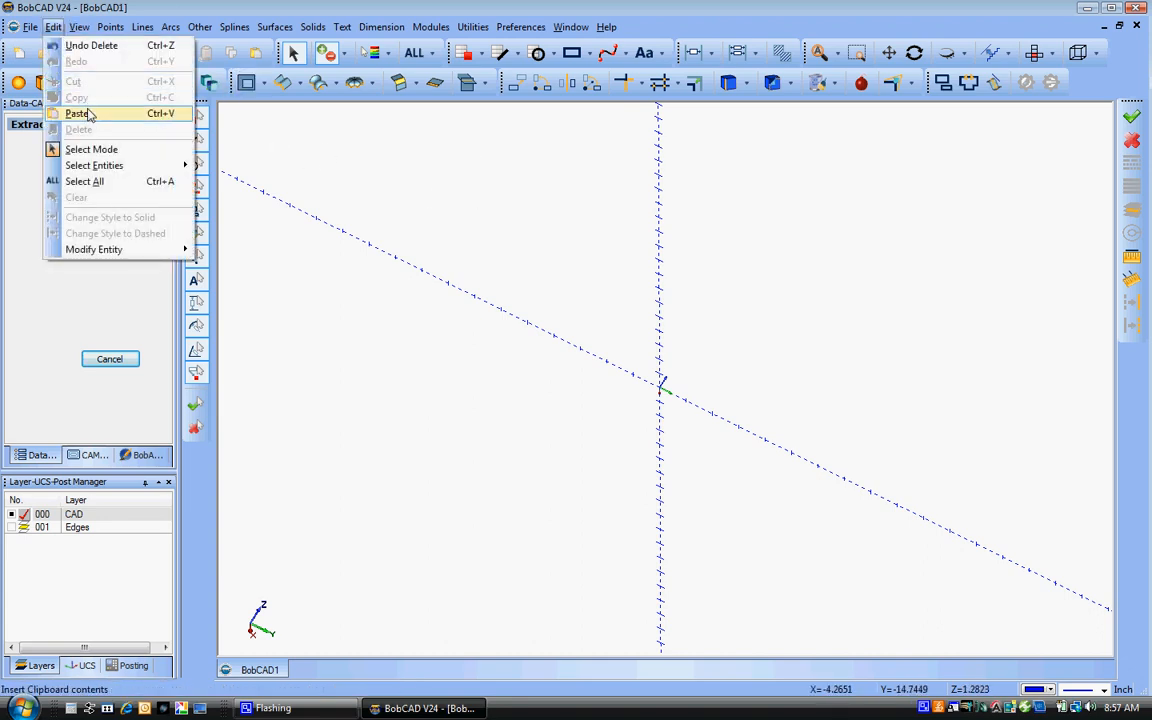
left_click(88, 113)
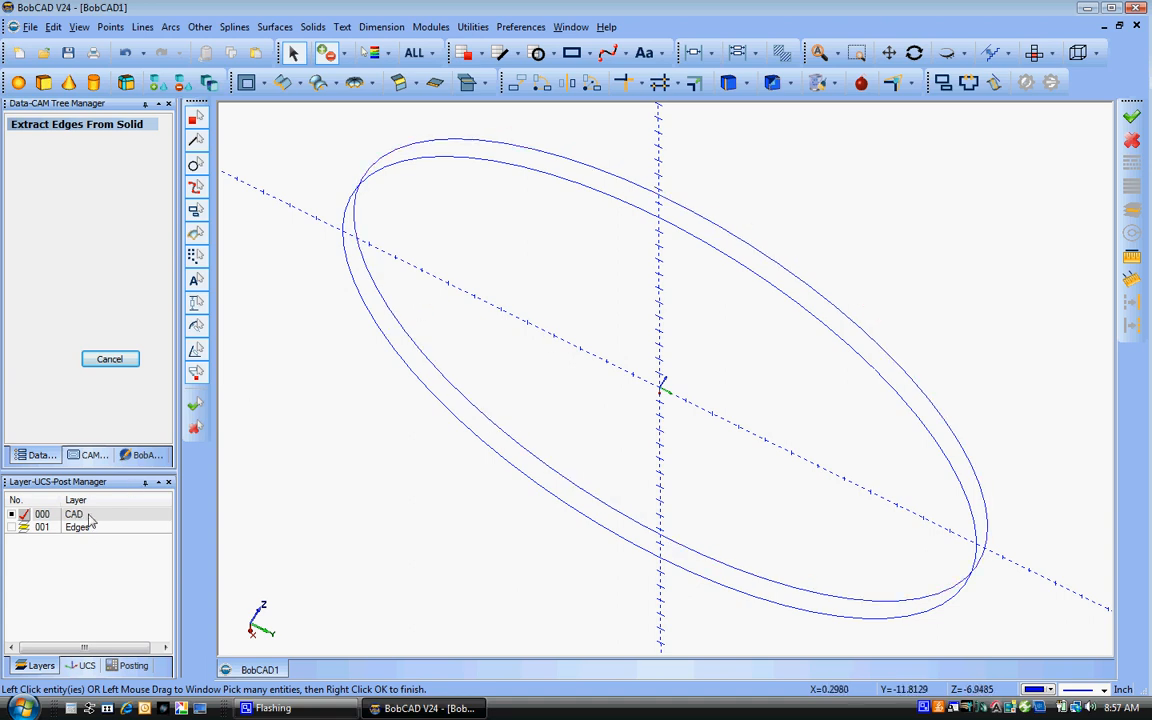
left_click(12, 529)
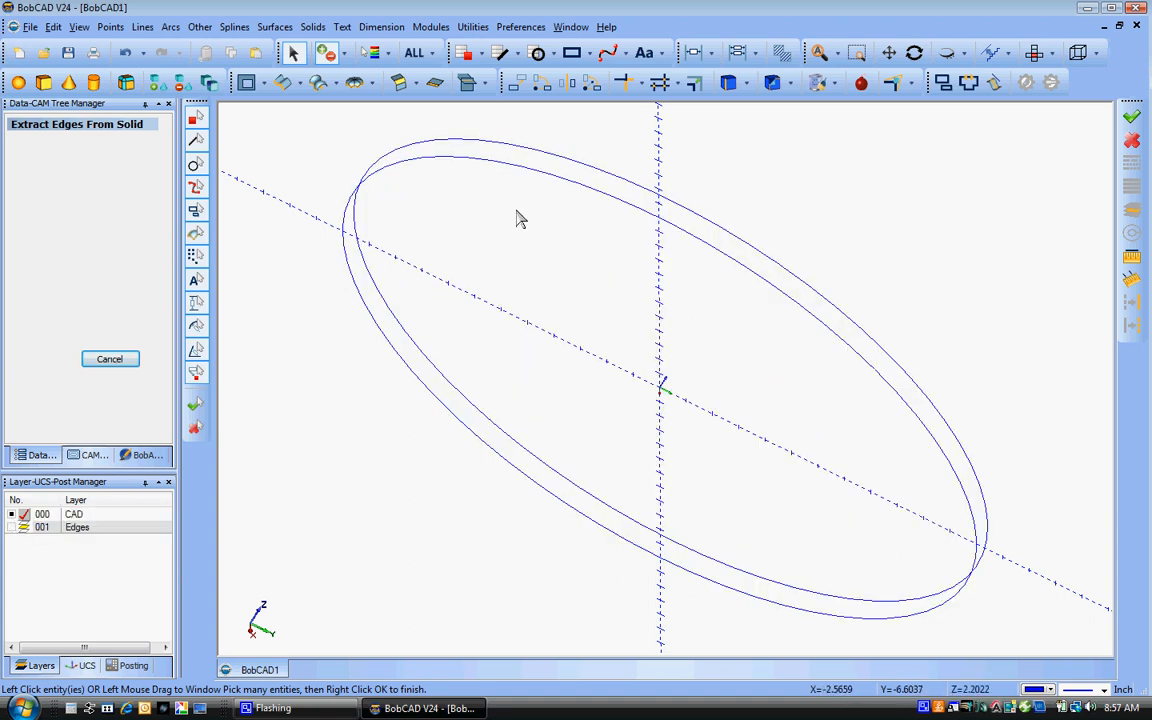
Step: Measure the distance between the two circular disc edges with the Two Entities measurement
left_click(472, 27)
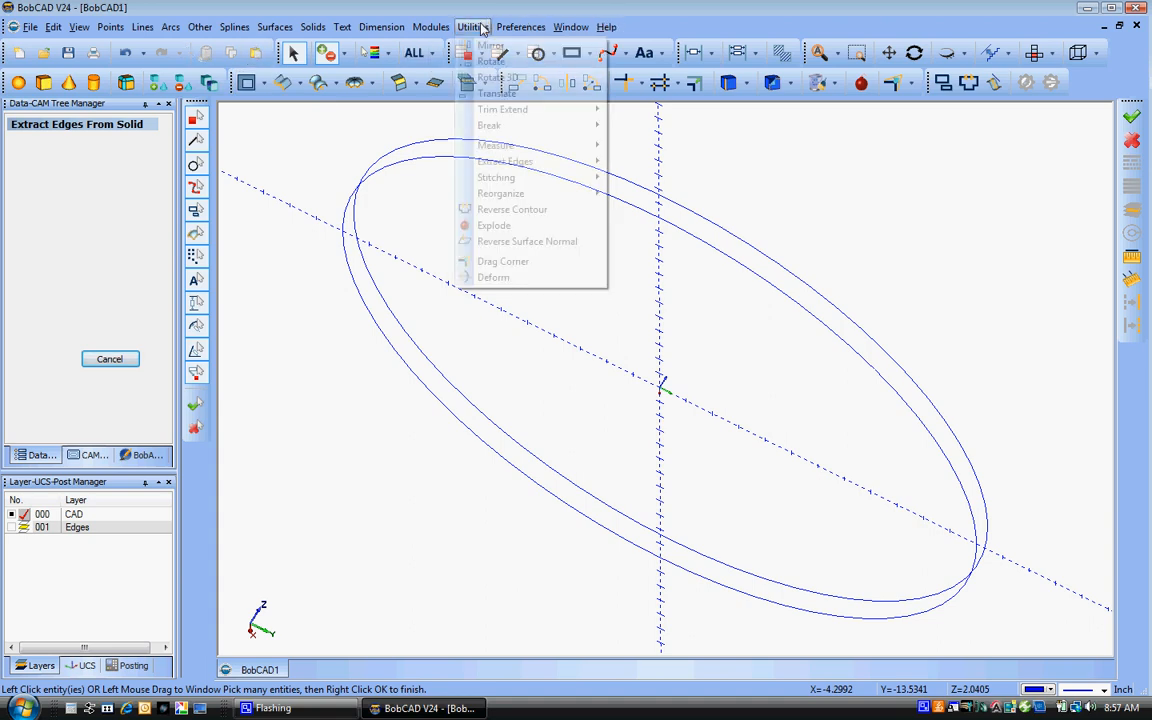
mouse_move(560, 147)
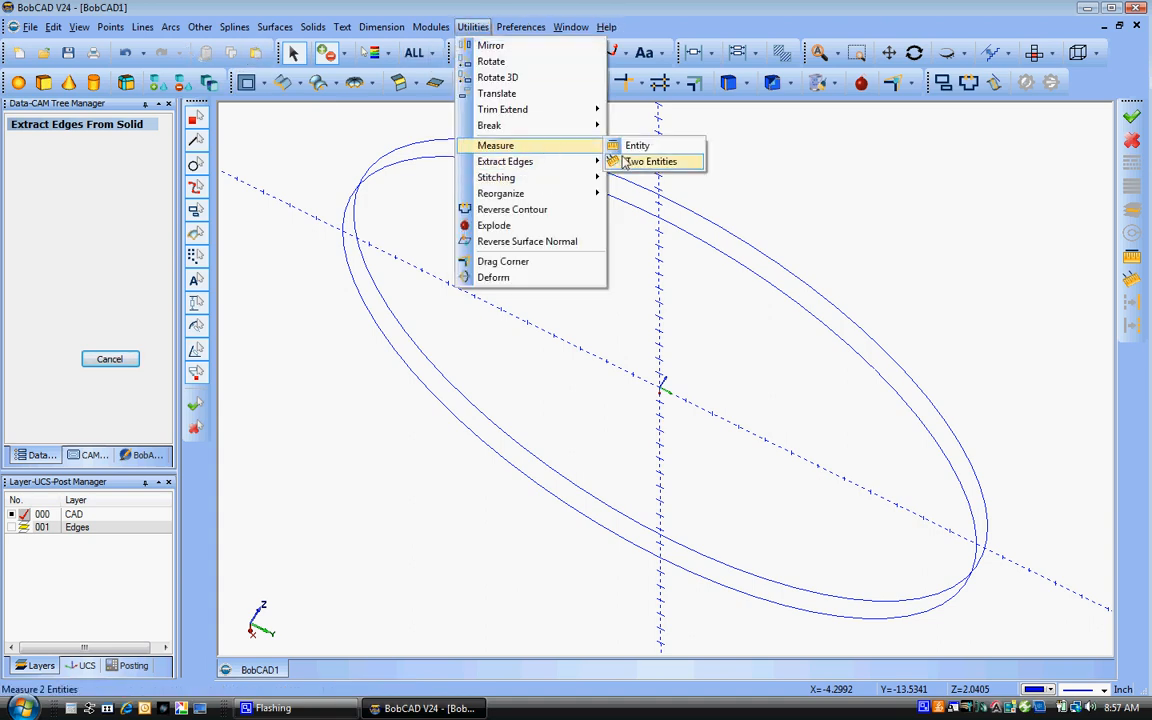
left_click(651, 162)
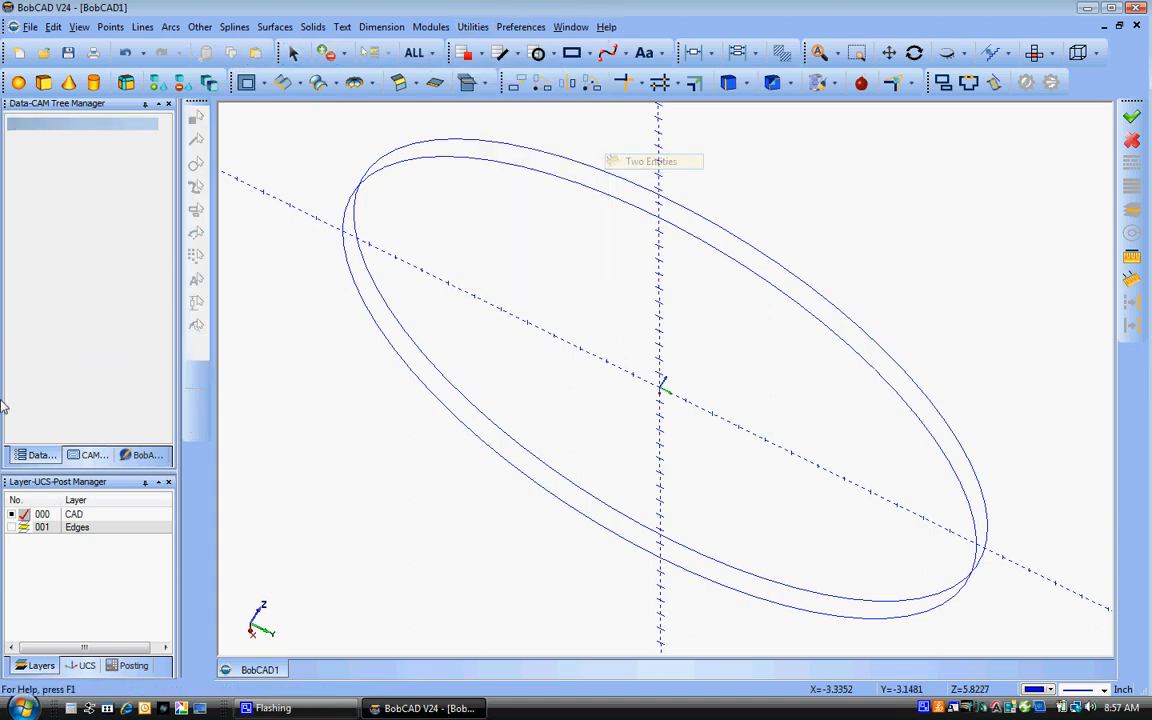
left_click(422, 383)
left_click(429, 370)
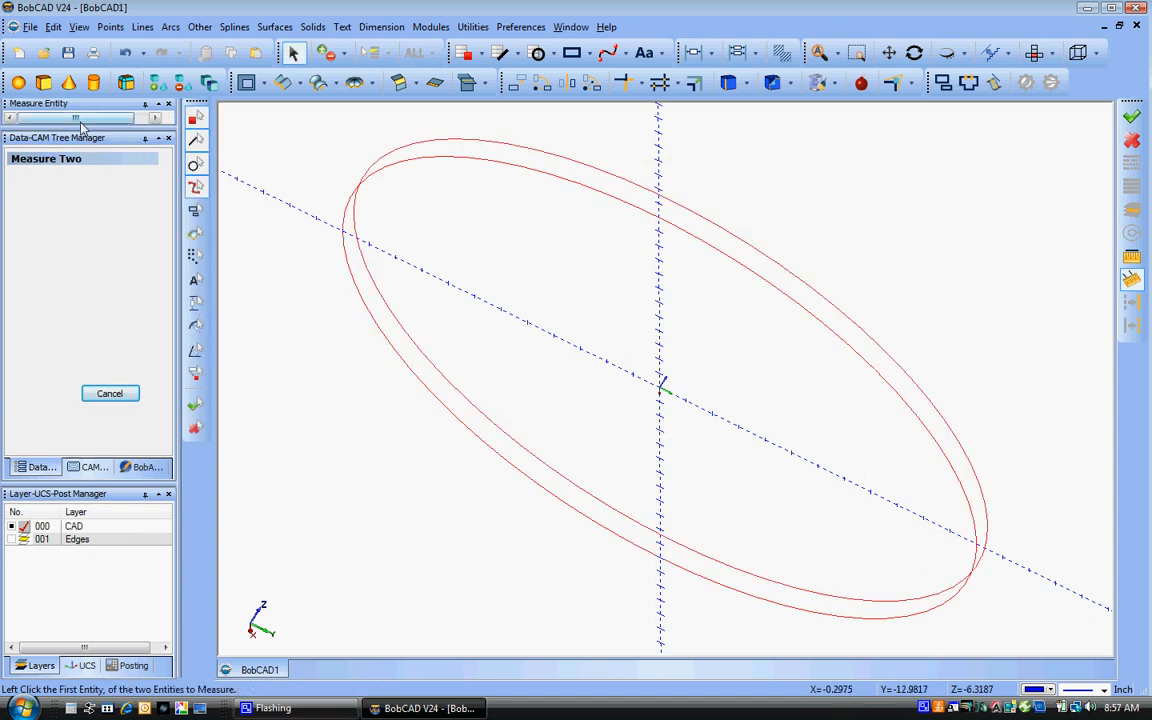
left_click_drag(80, 128, 80, 418)
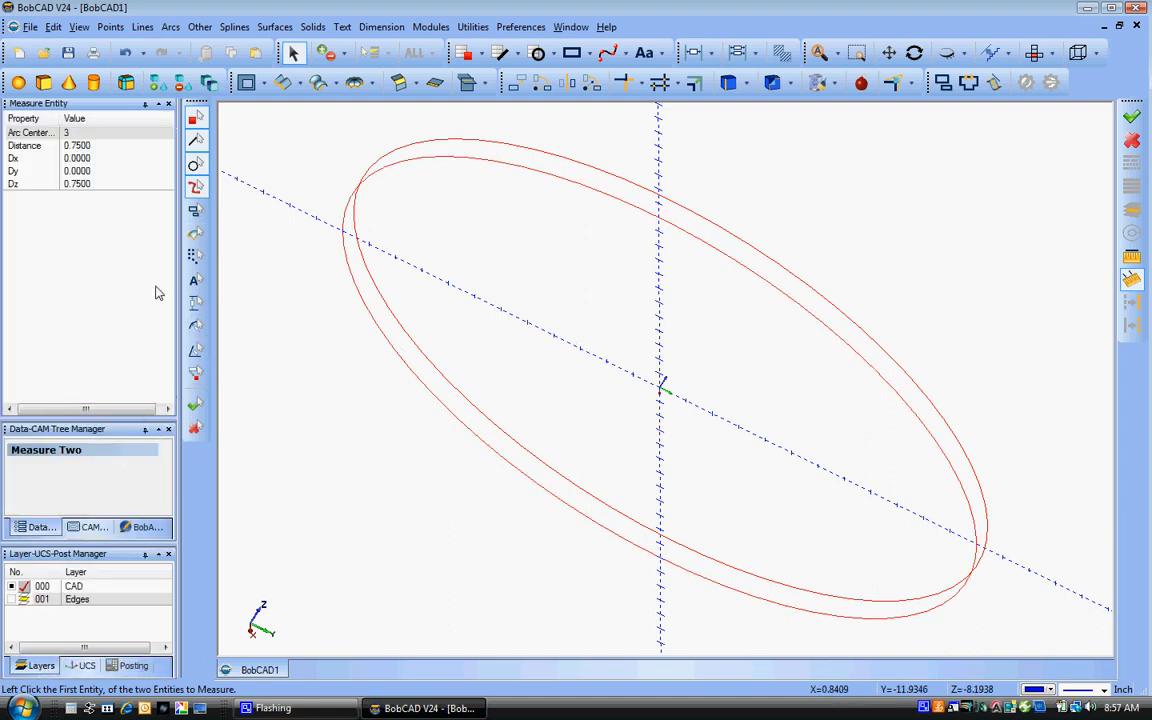
Step: Show the Edges layer again, then end the measurement and close its results
left_click(11, 599)
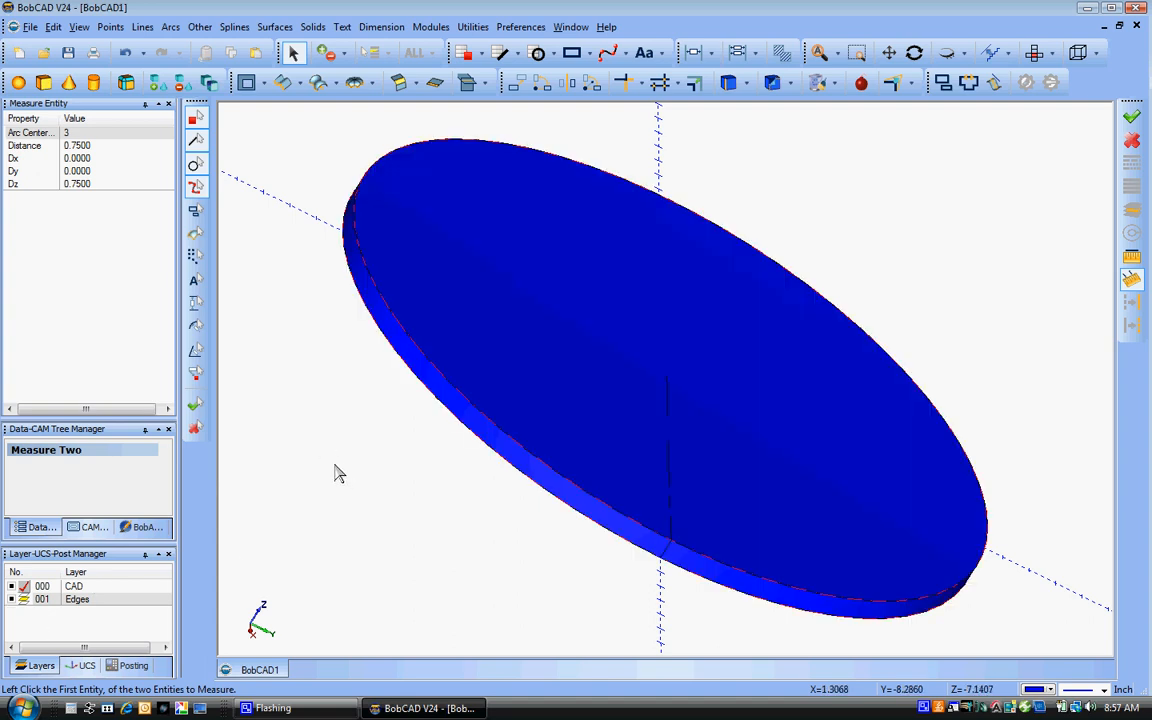
left_click(88, 527)
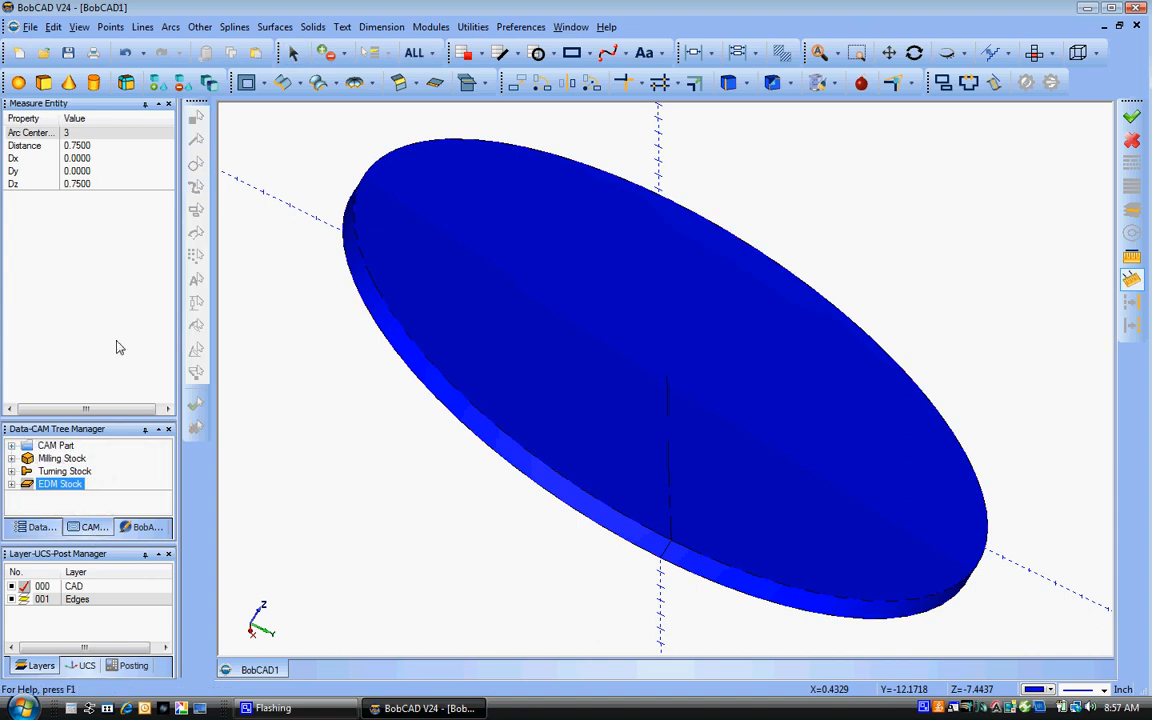
left_click(66, 471)
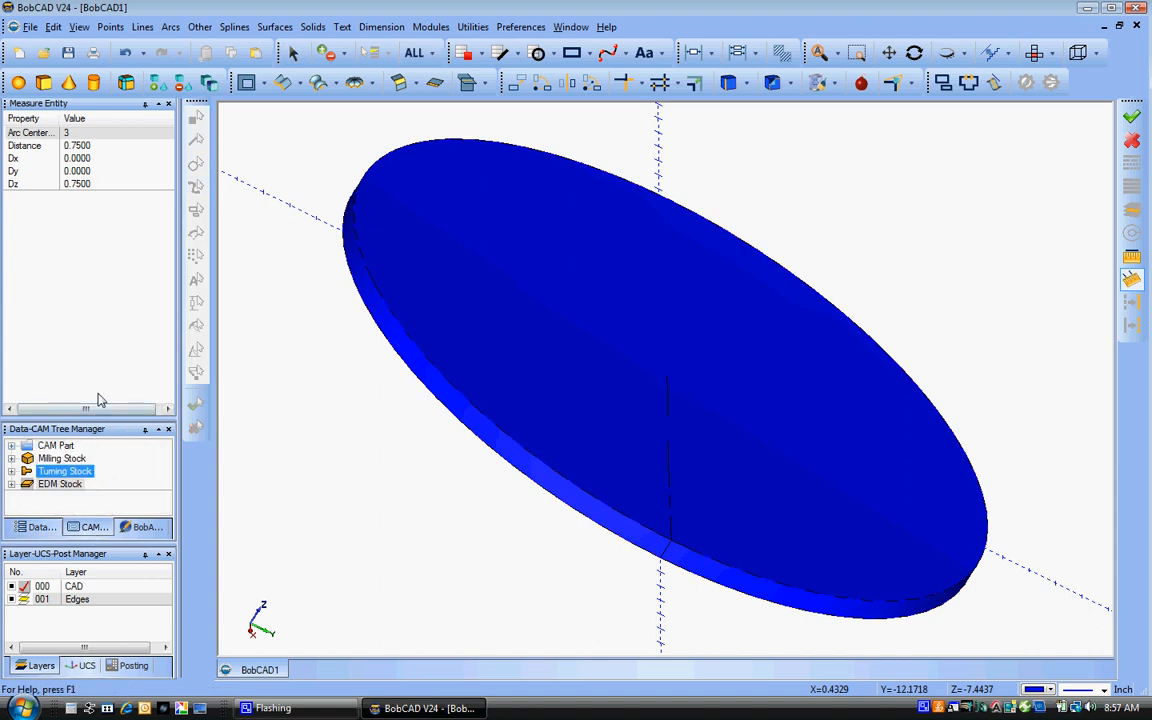
left_click(168, 104)
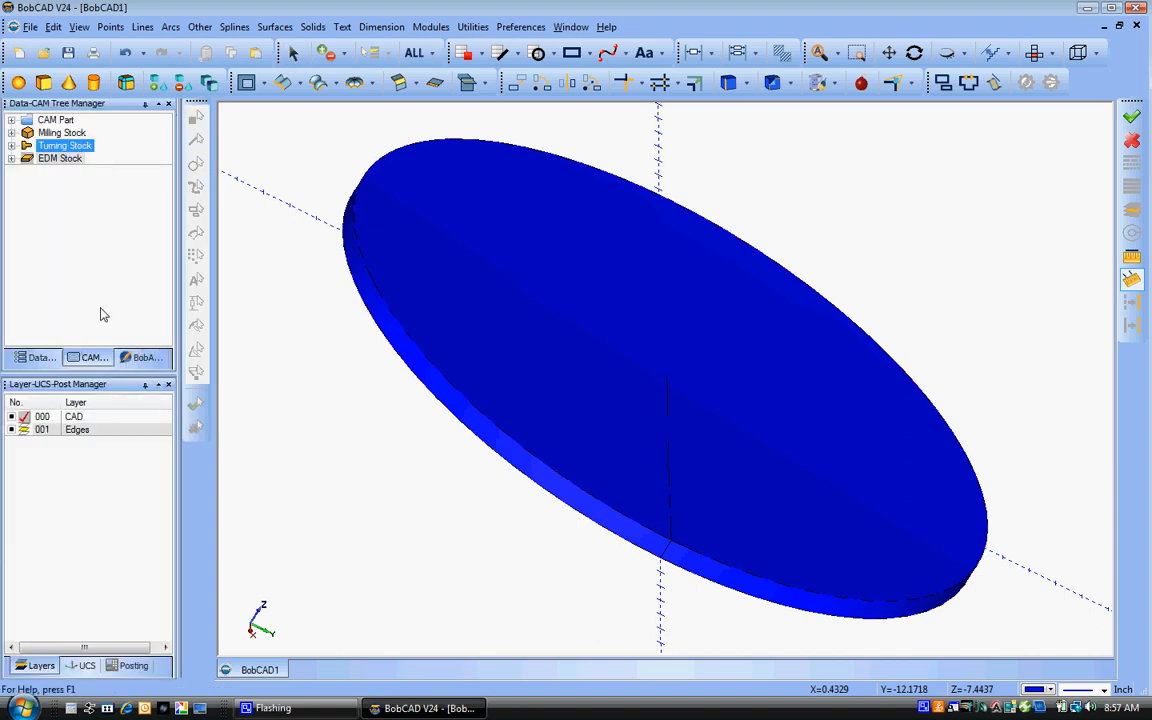
Step: Expand the Milling Stock entry in the CAM tree
left_click(45, 120)
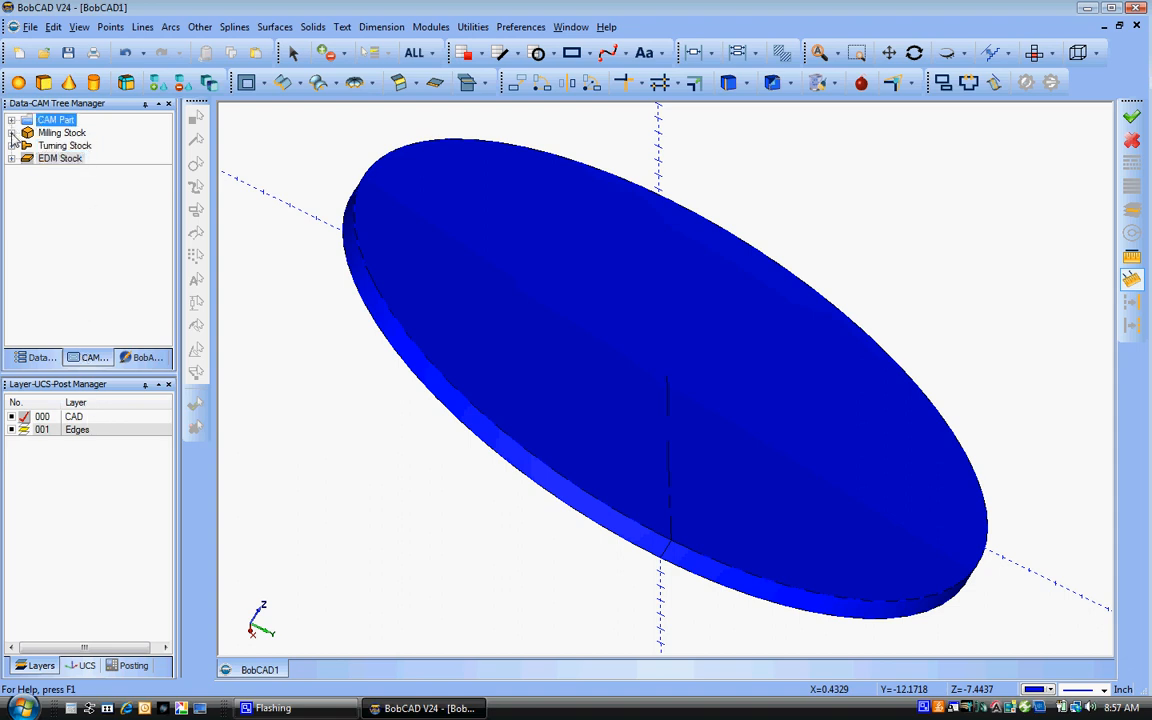
left_click(11, 132)
left_click(62, 158)
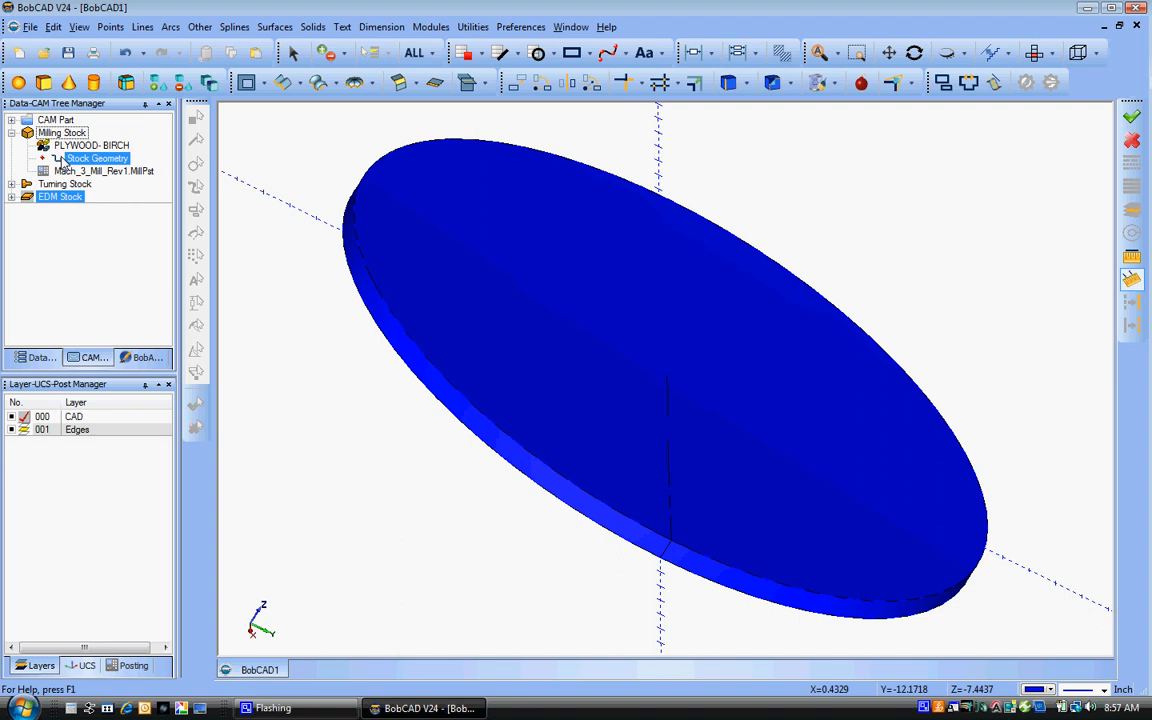
left_click(95, 171)
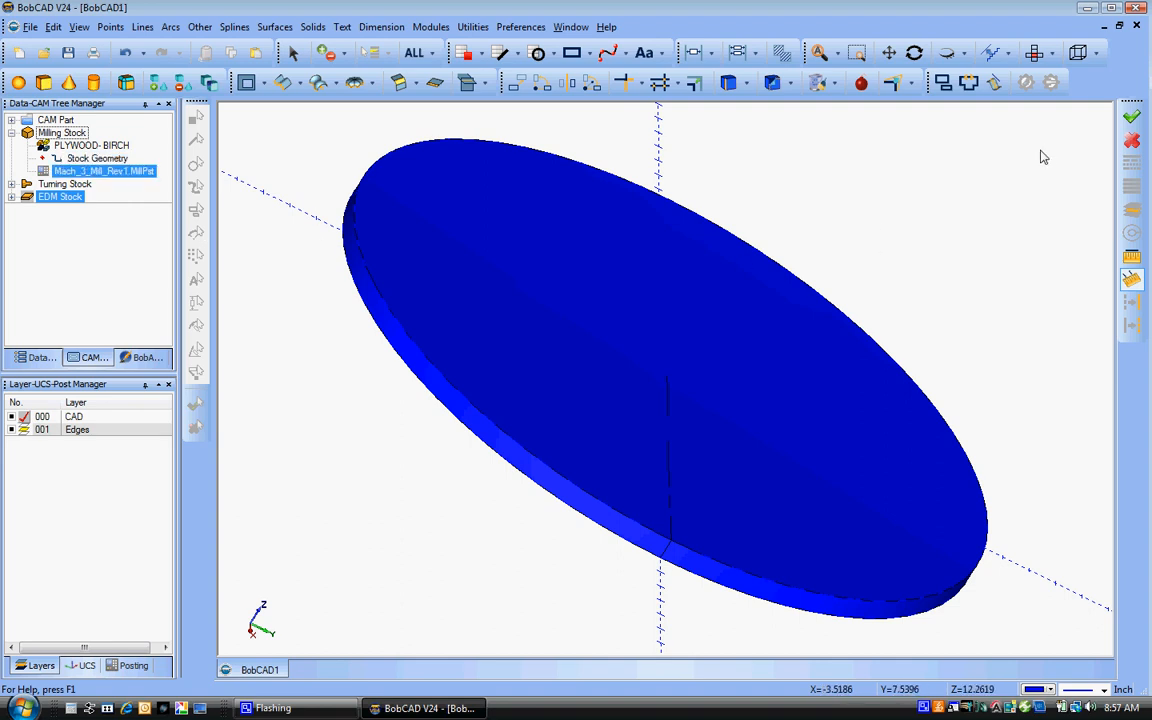
Step: In the Top view, draw a sharp-cornered rectangle of length 24 and width 24 centred at the origin
left_click(1037, 53)
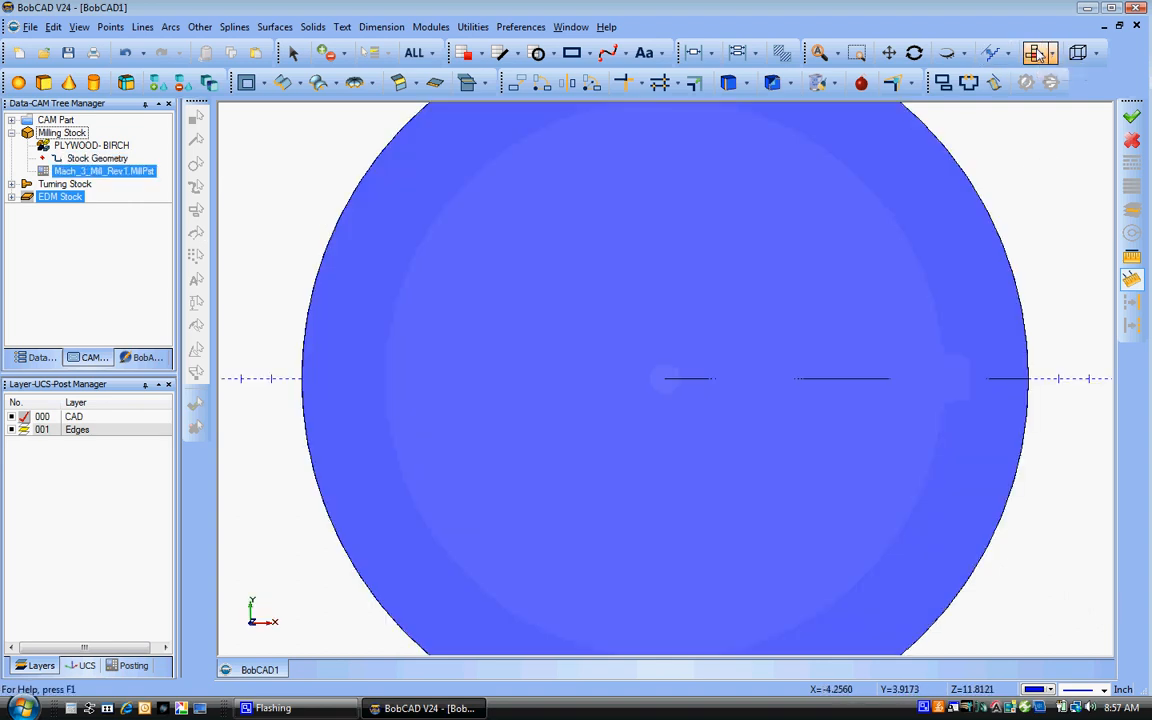
left_click(821, 53)
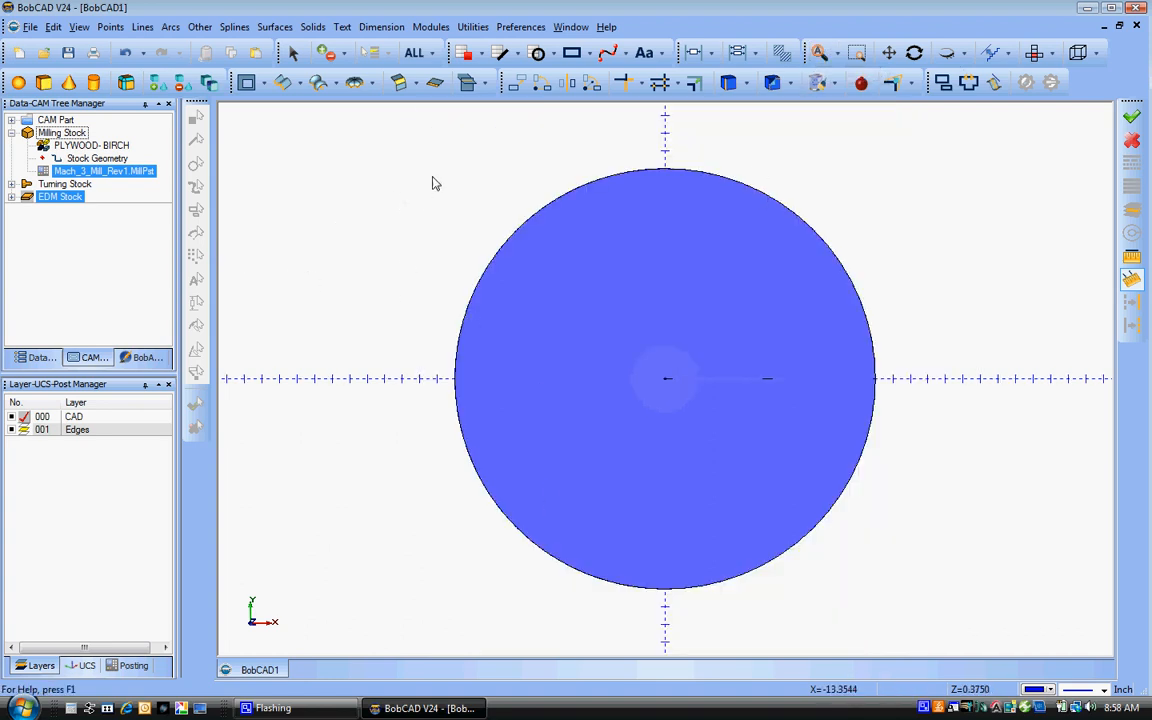
left_click(572, 53)
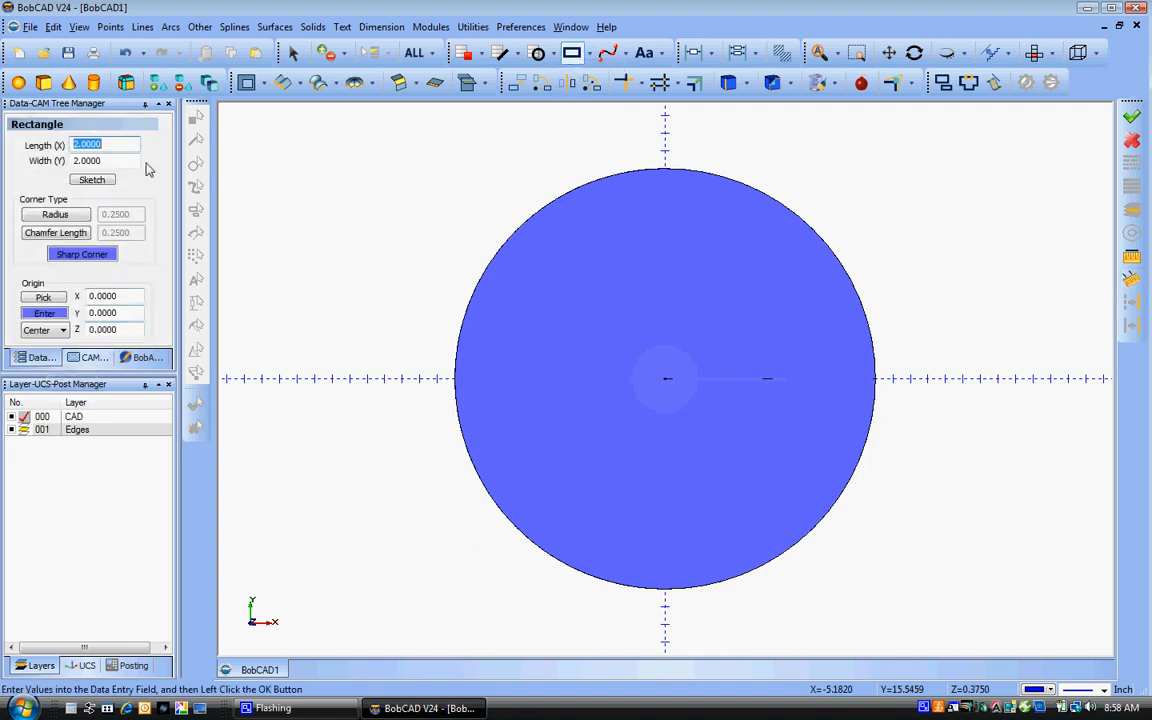
type("24")
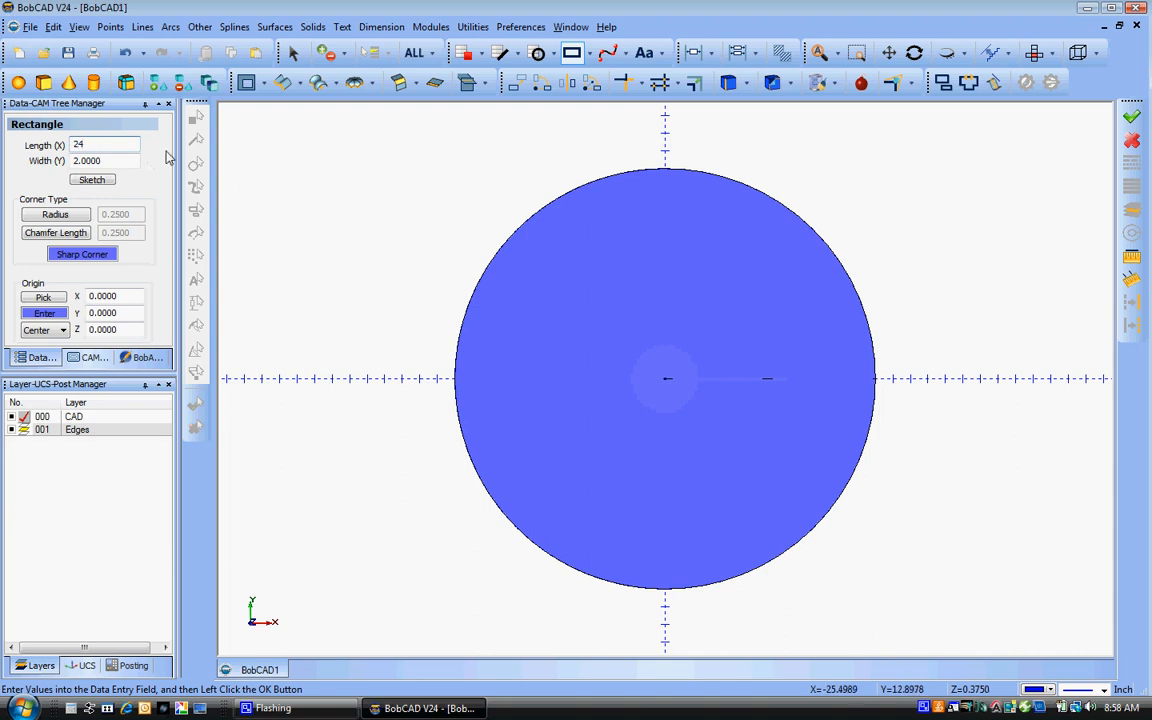
key("Tab")
type("2")
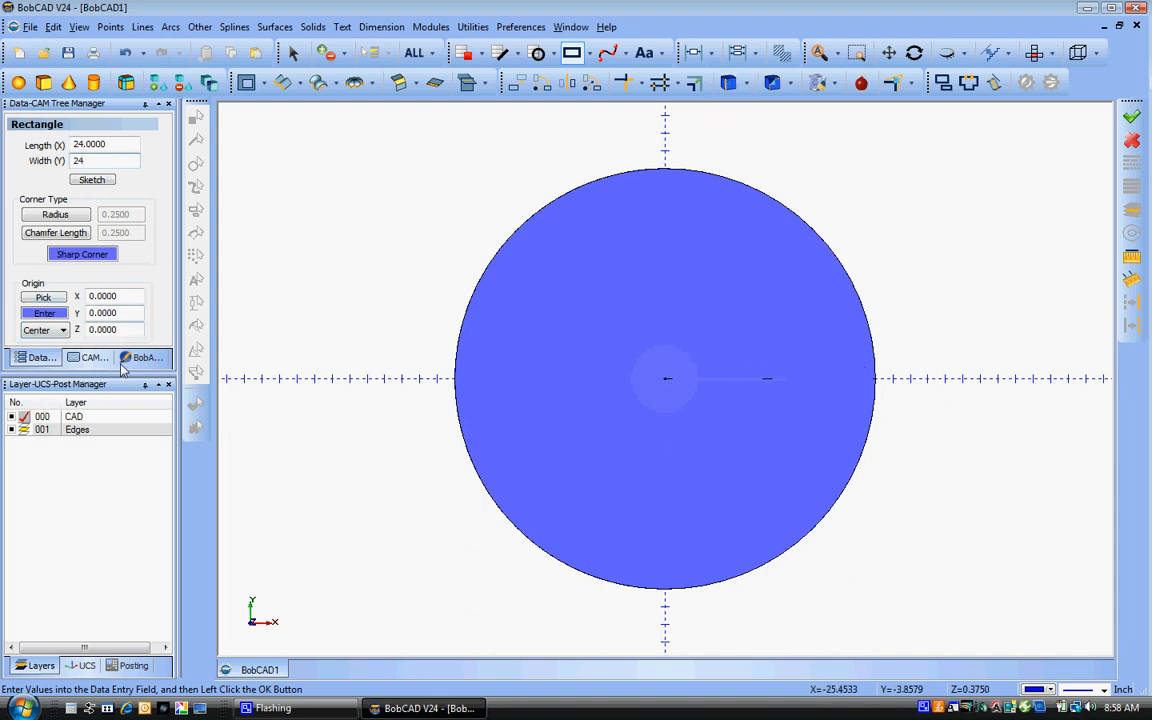
left_click_drag(82, 376, 82, 446)
left_click(44, 359)
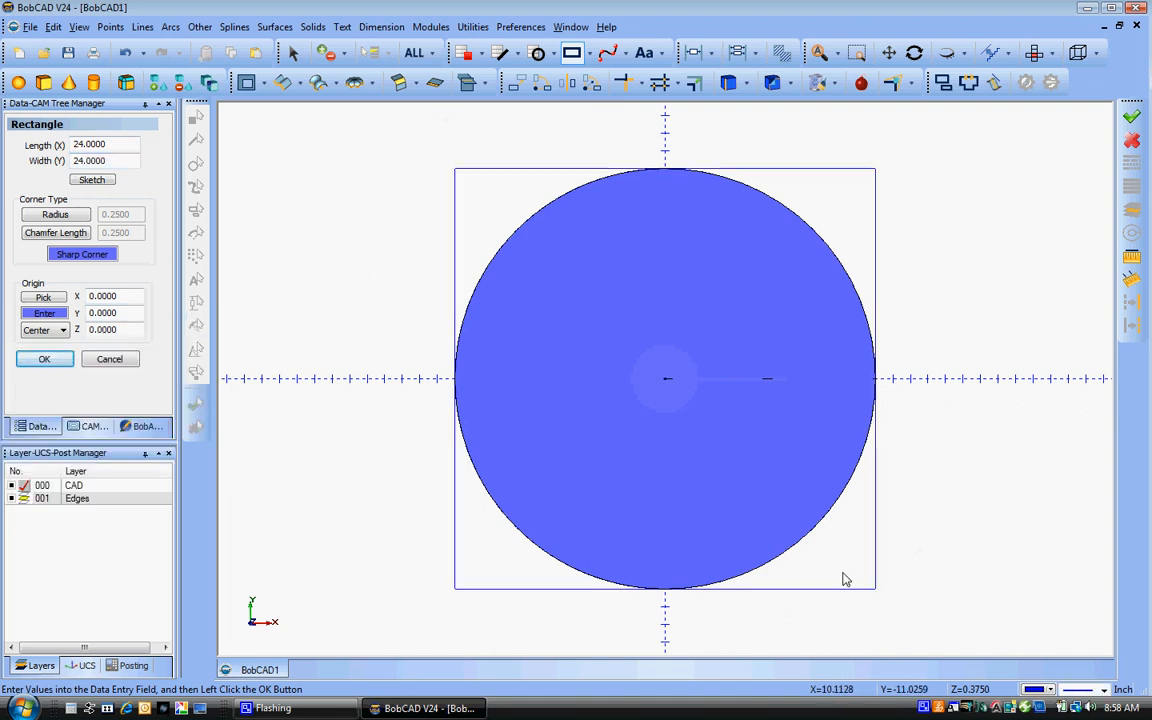
Step: Assign the square around the disc as the stock geometry of the Milling Stock
left_click(88, 427)
left_click(57, 148)
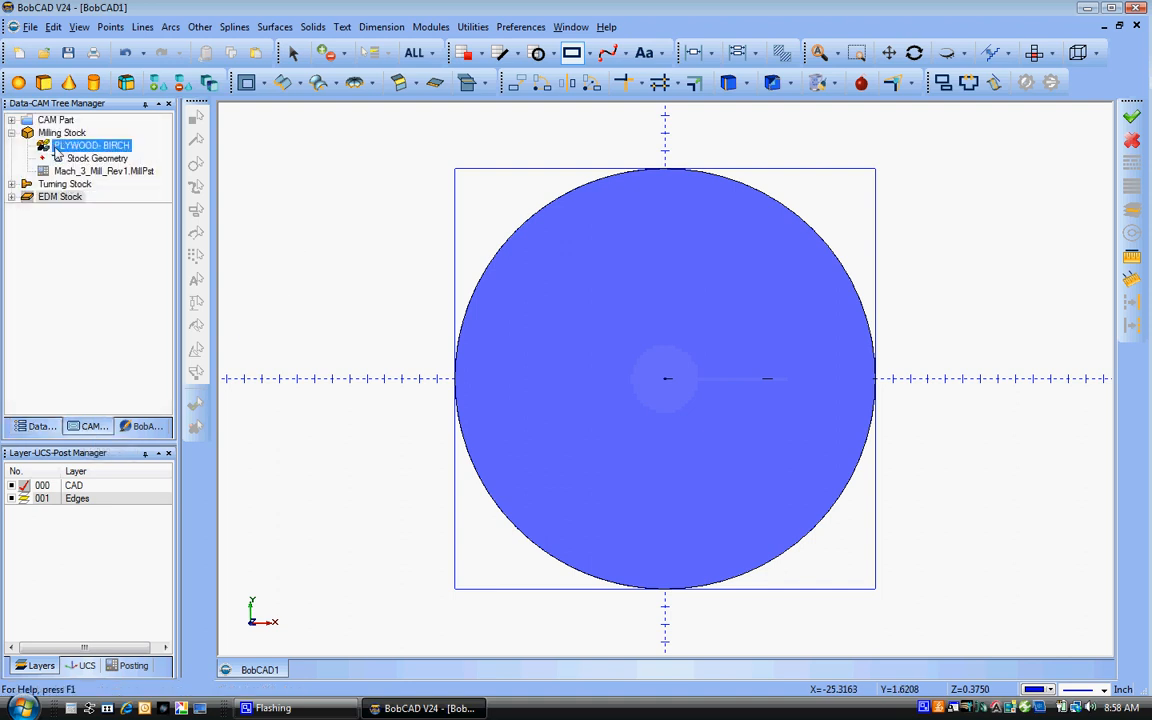
left_click(60, 133)
left_click(60, 160)
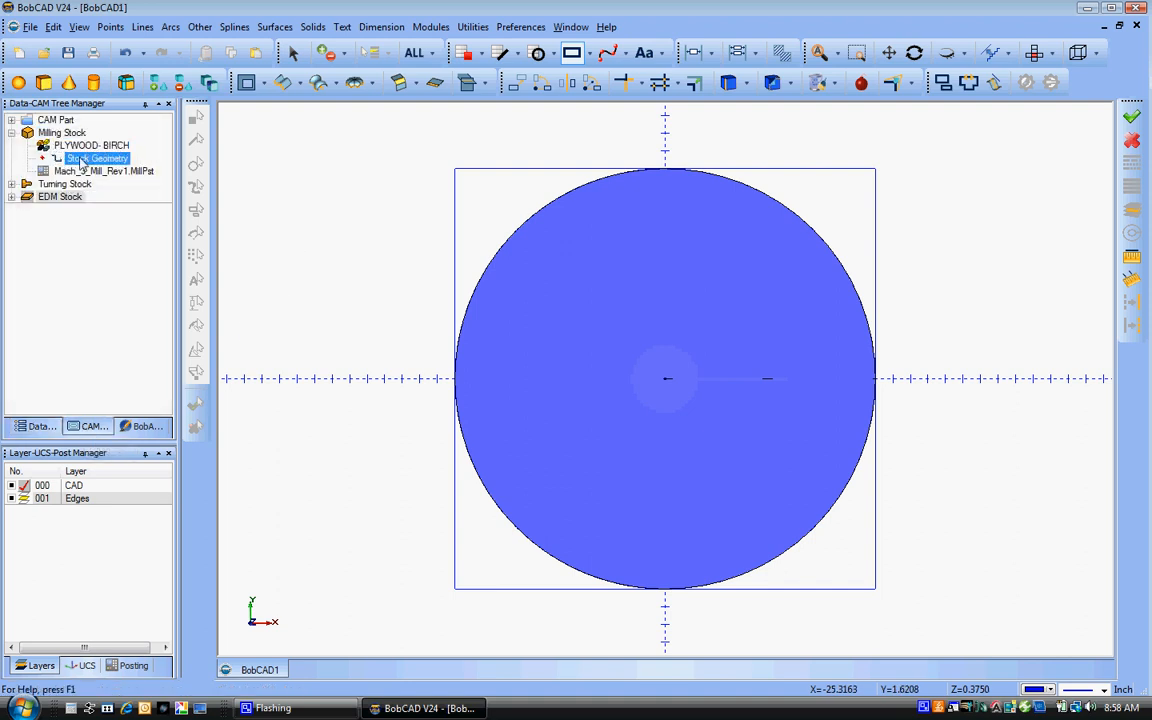
right_click(82, 162)
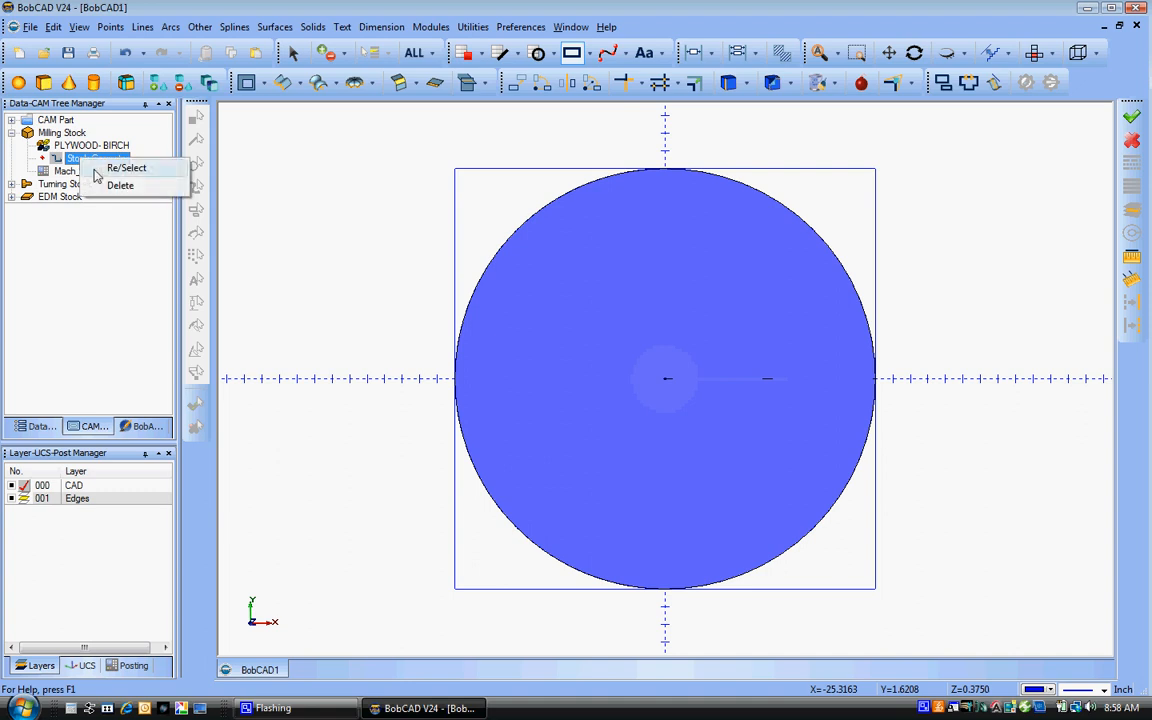
left_click(100, 168)
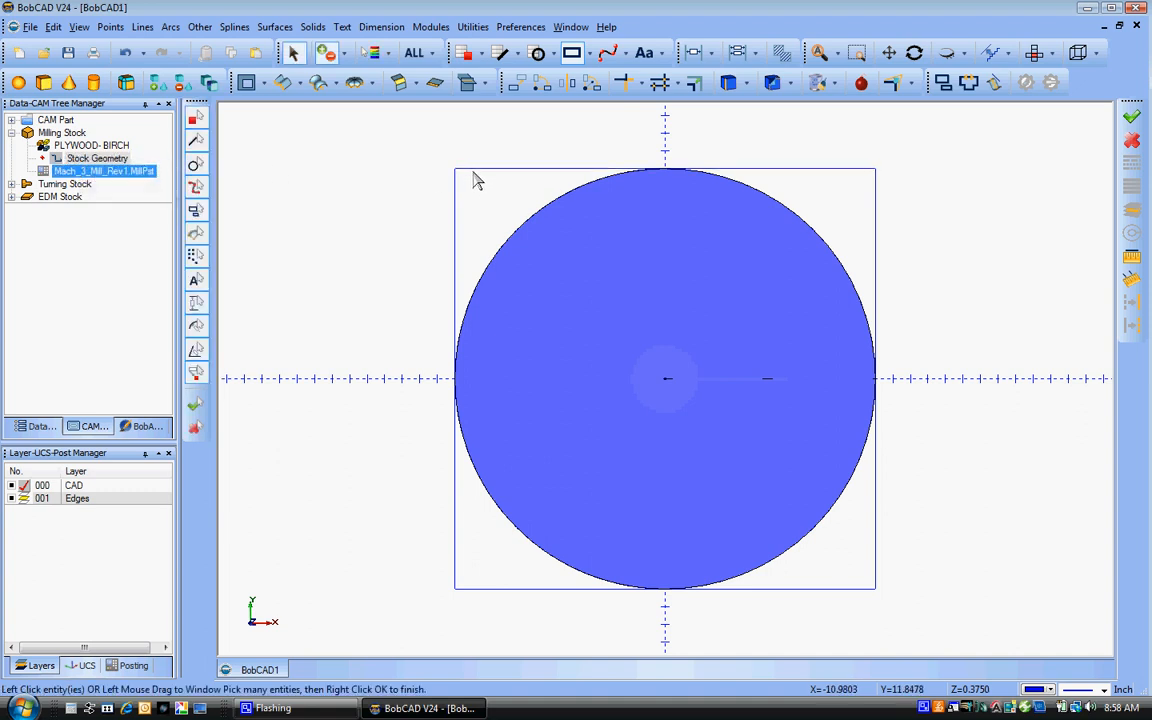
left_click(476, 178)
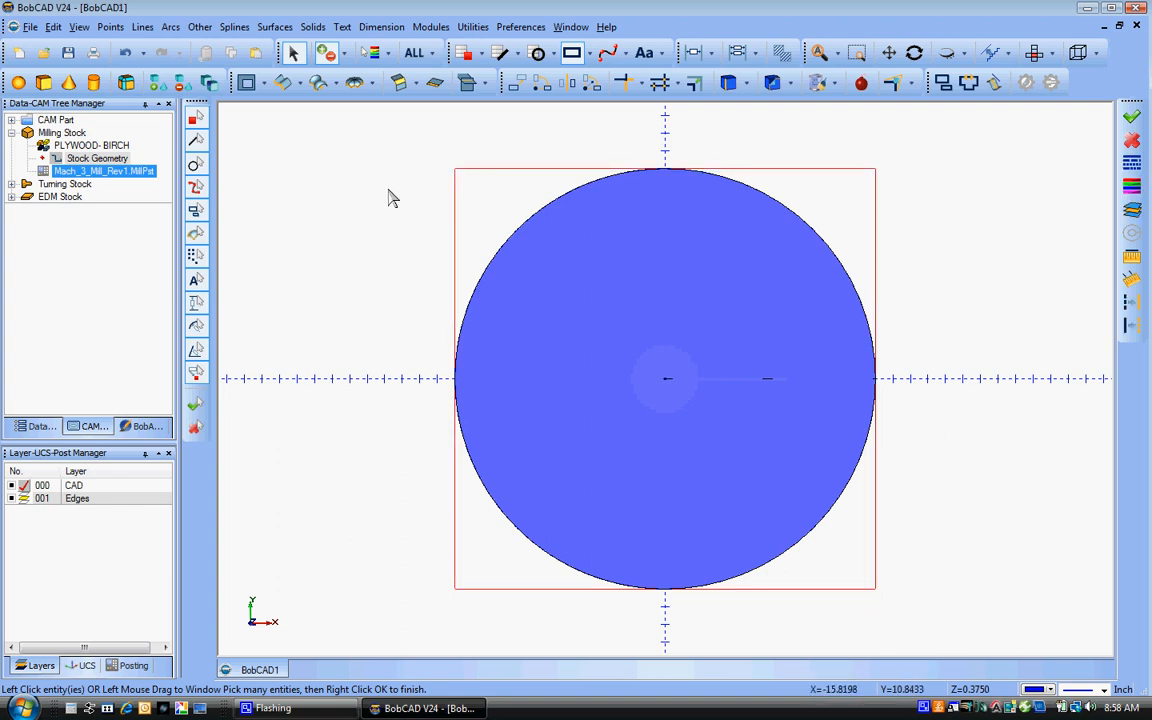
right_click(341, 188)
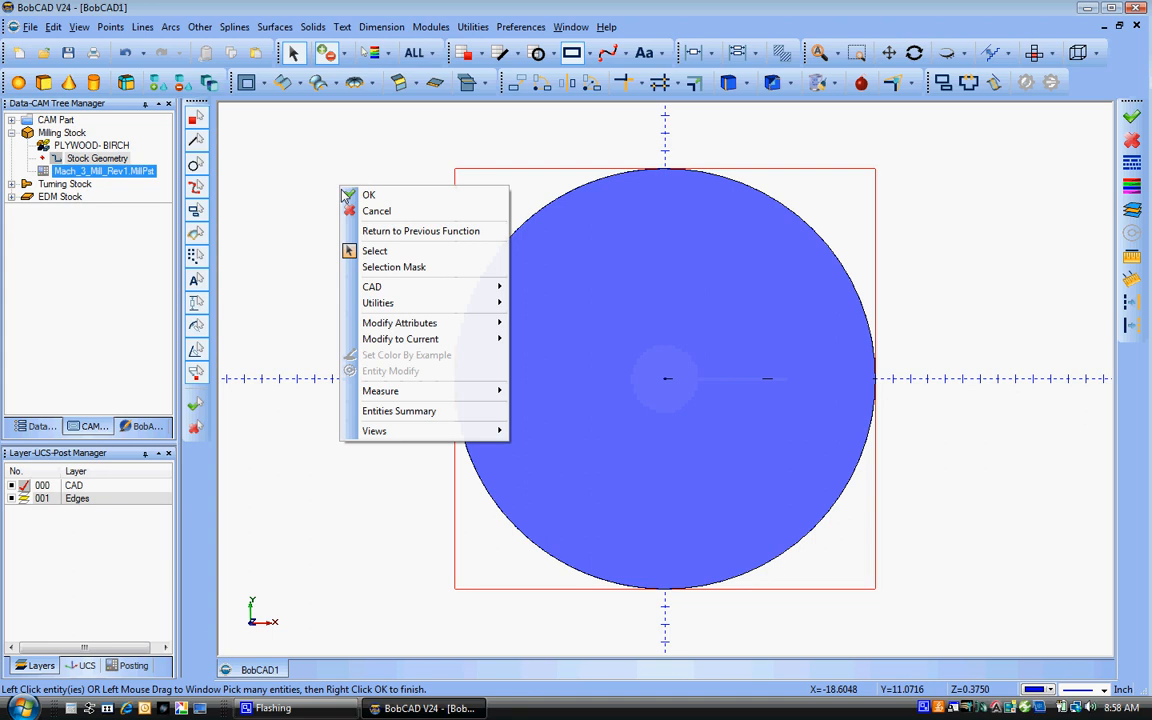
left_click(346, 195)
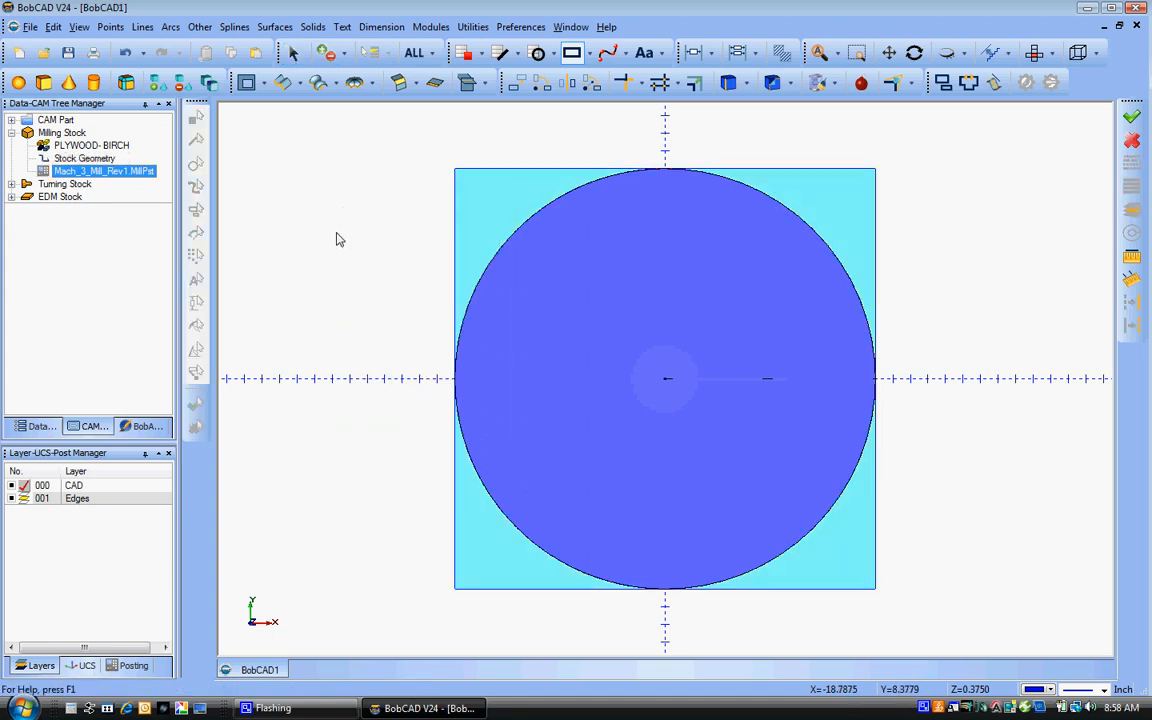
Step: Edit the Milling Stock to set the Z Top Of Stock to 0.75 and the Stock Thickness to 0.75
middle_click_drag(337, 240, 741, 303)
middle_click_drag(675, 280, 751, 304)
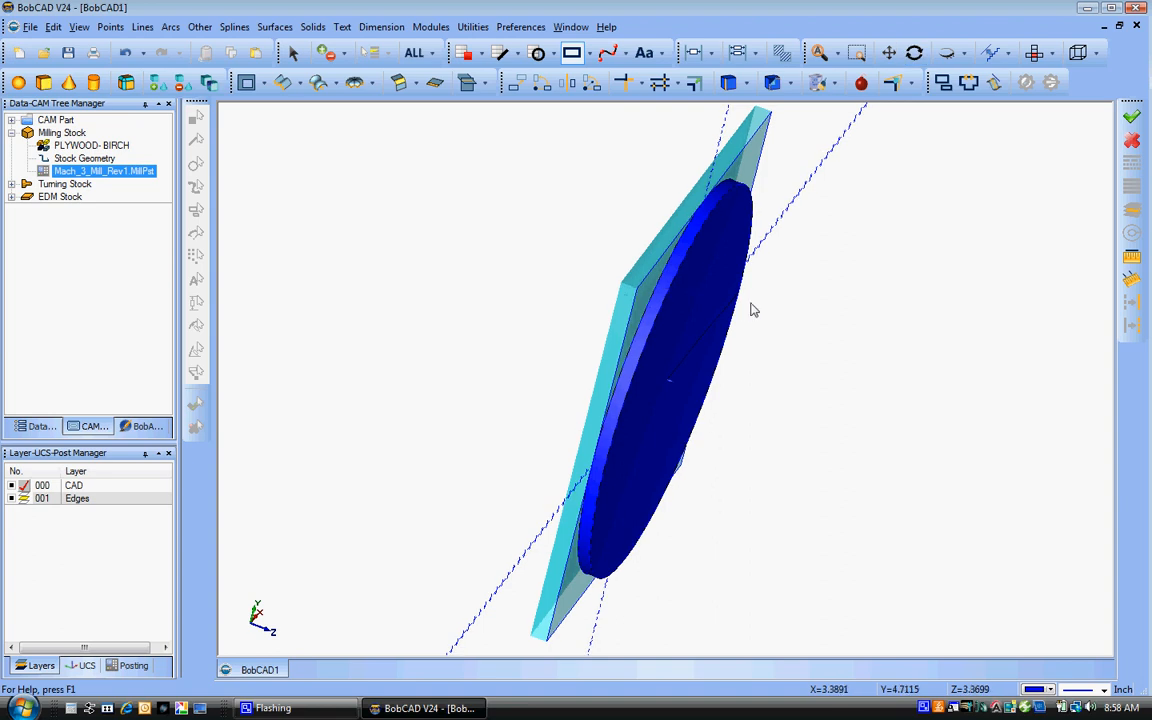
left_click(60, 133)
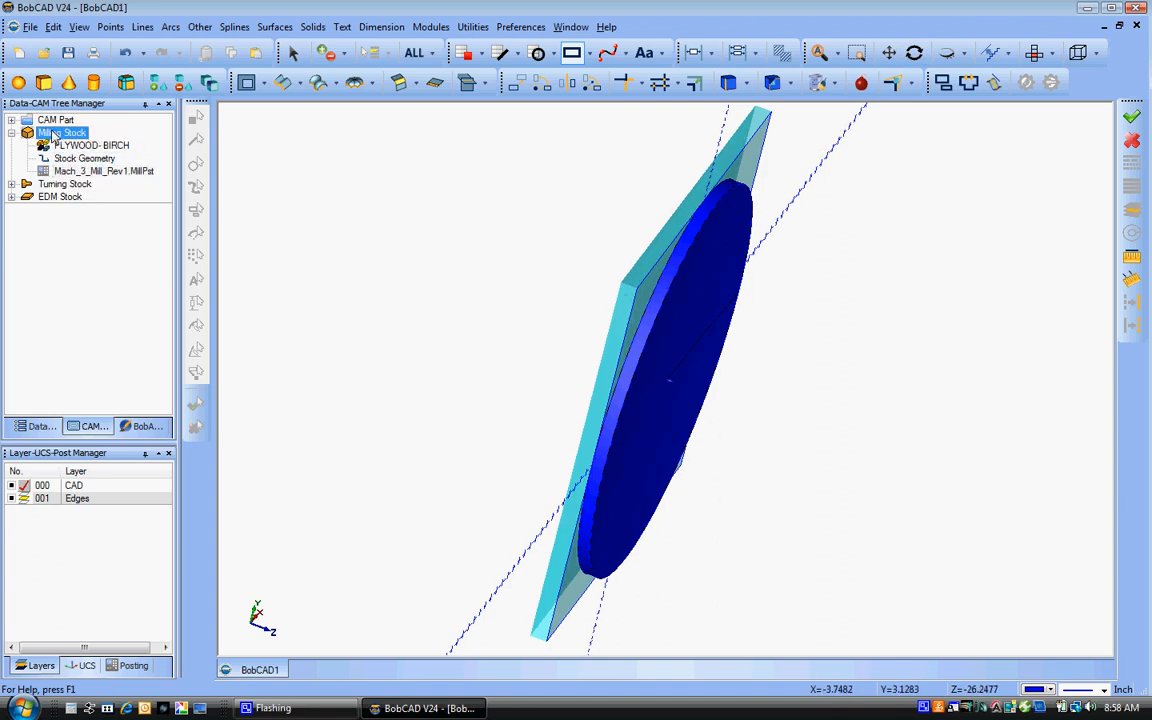
right_click(55, 135)
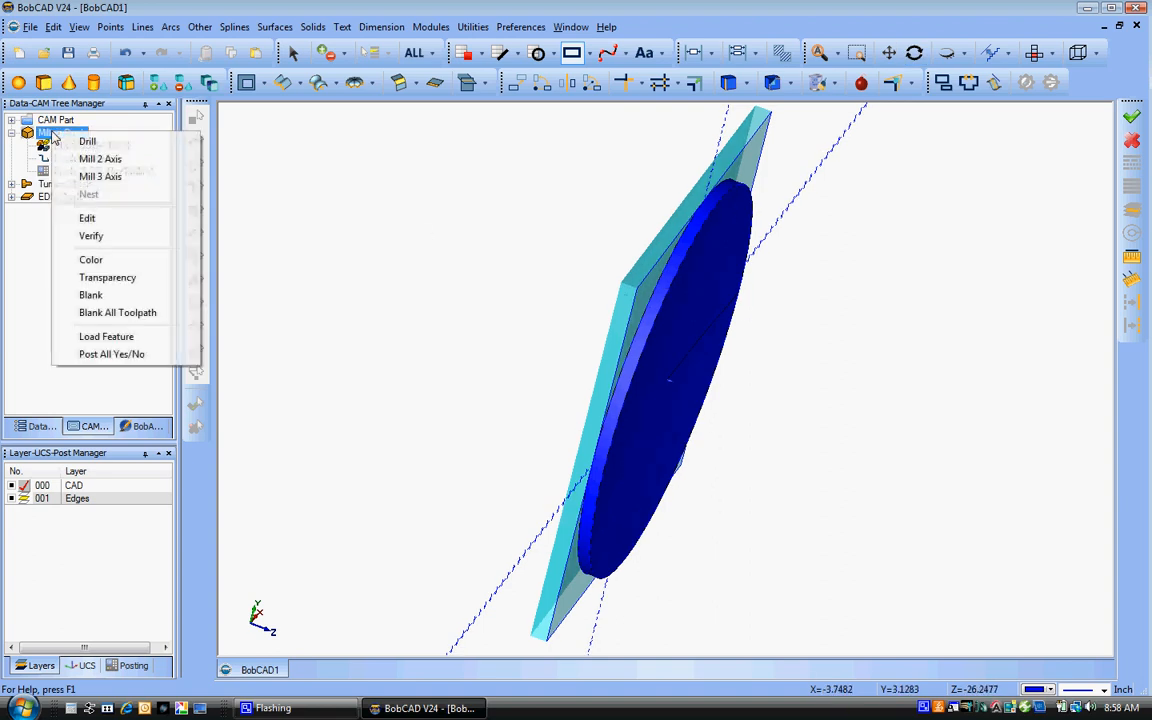
left_click(95, 219)
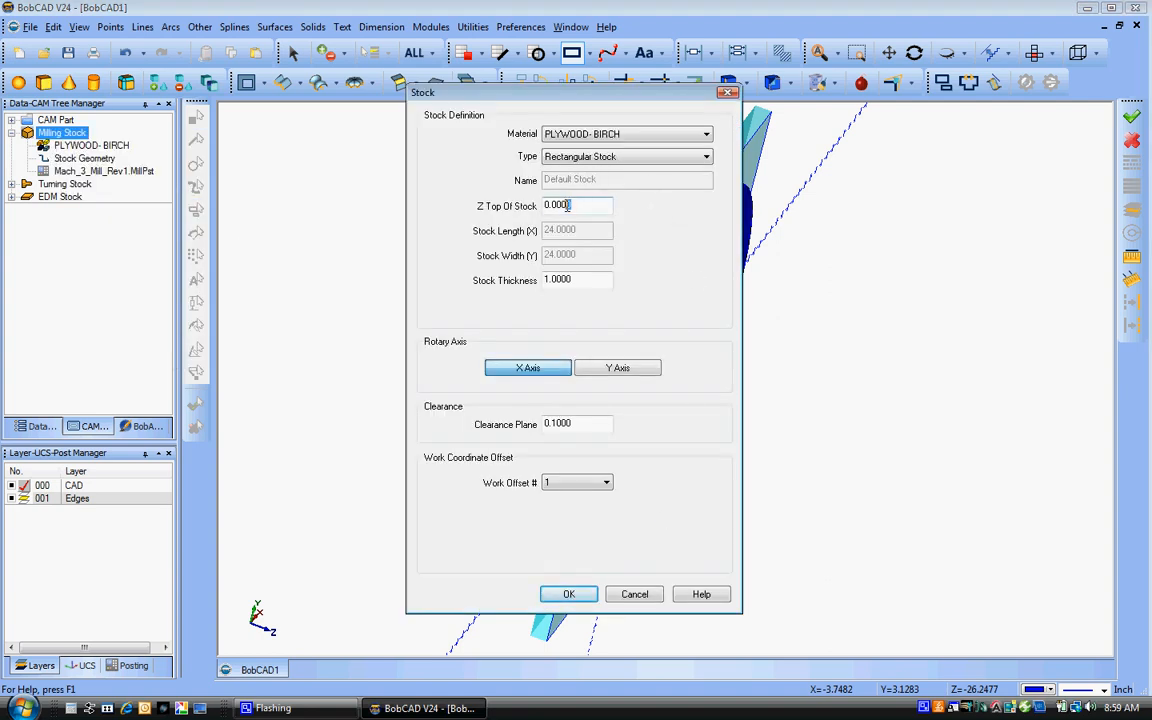
left_click_drag(568, 205, 509, 204)
key("BackSpace")
left_click_drag(595, 281, 436, 256)
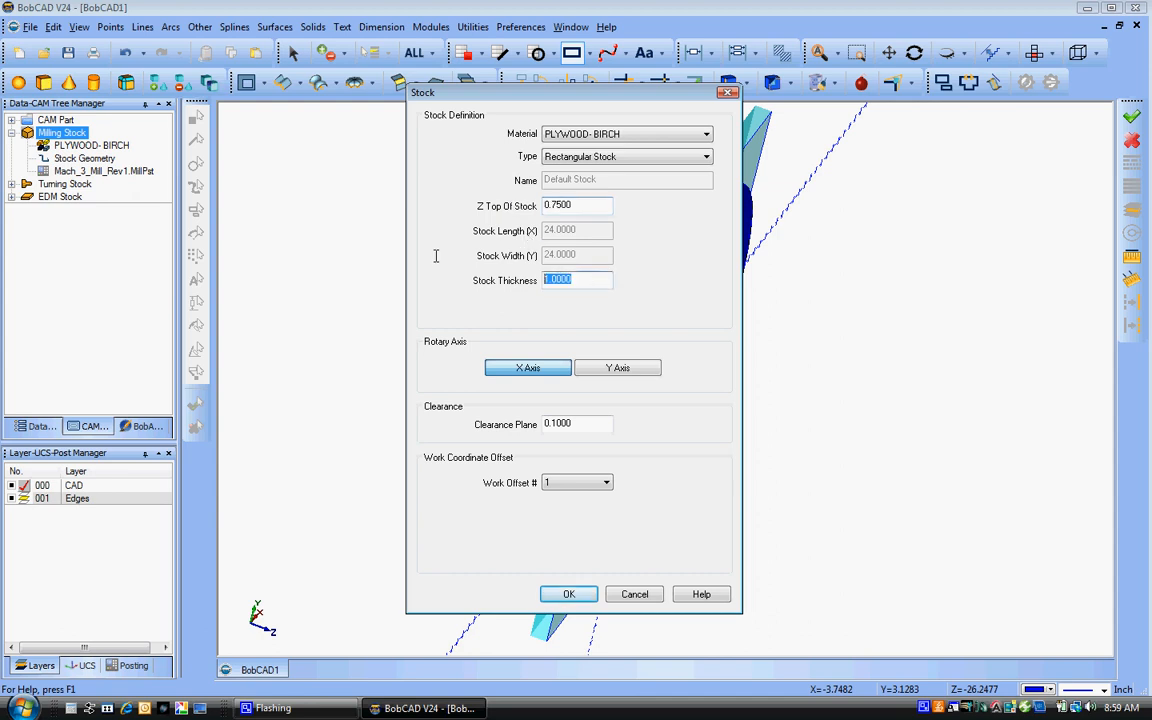
type(".75")
left_click(592, 594)
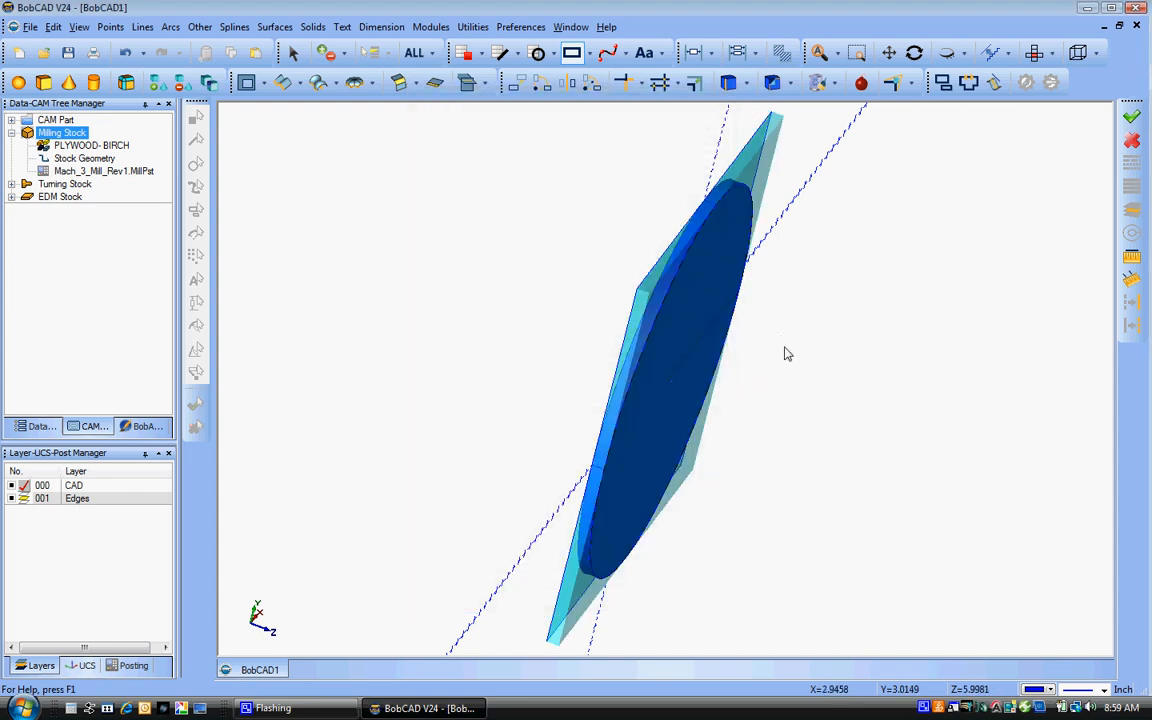
middle_click_drag(745, 420, 669, 357)
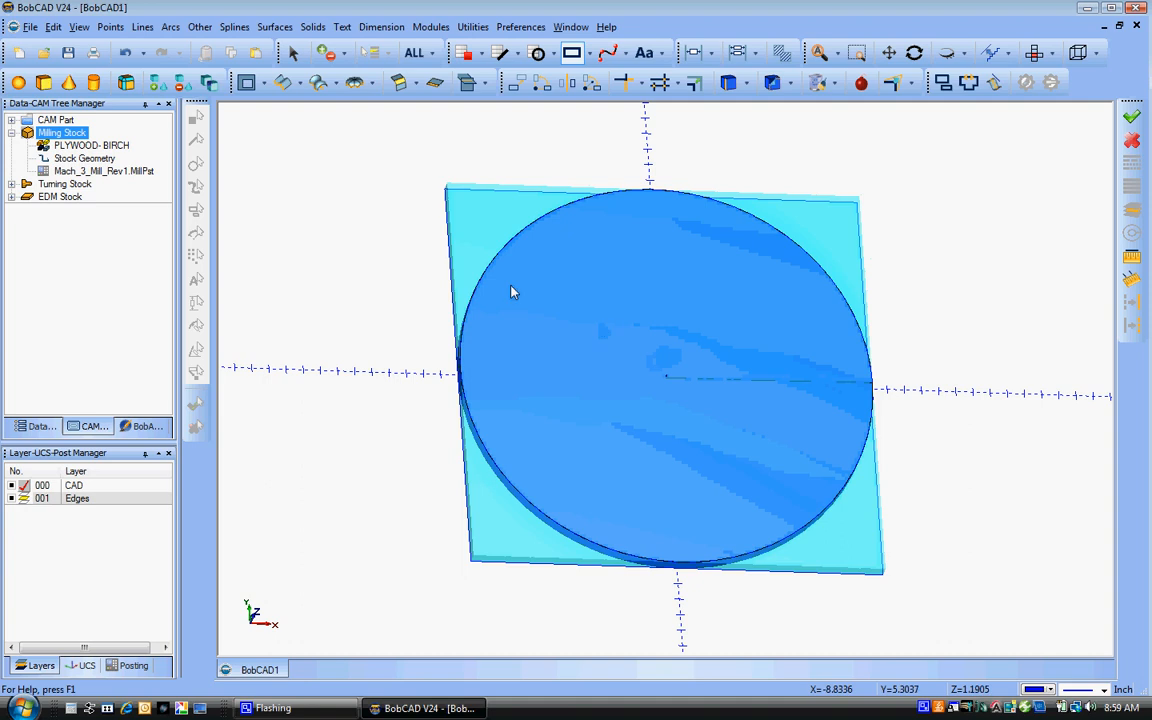
Step: Blank the Milling Stock so that its transparent block is hidden around the disc
left_click(115, 174)
left_click(104, 146)
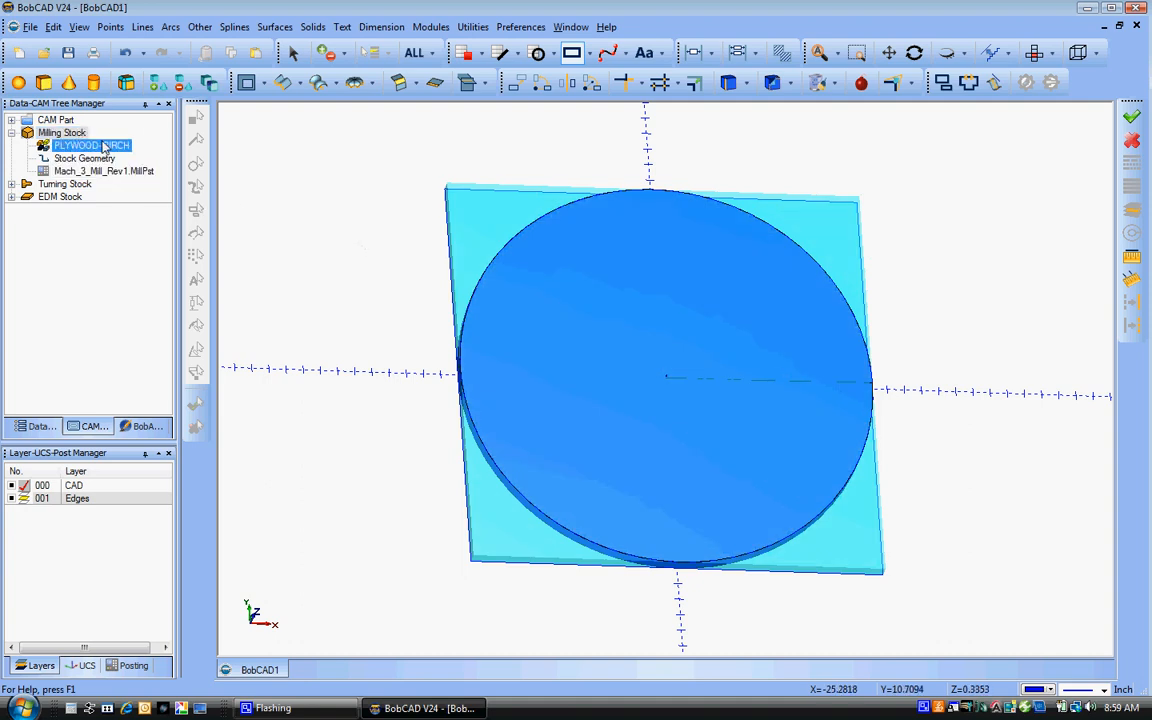
left_click(54, 134)
right_click(54, 141)
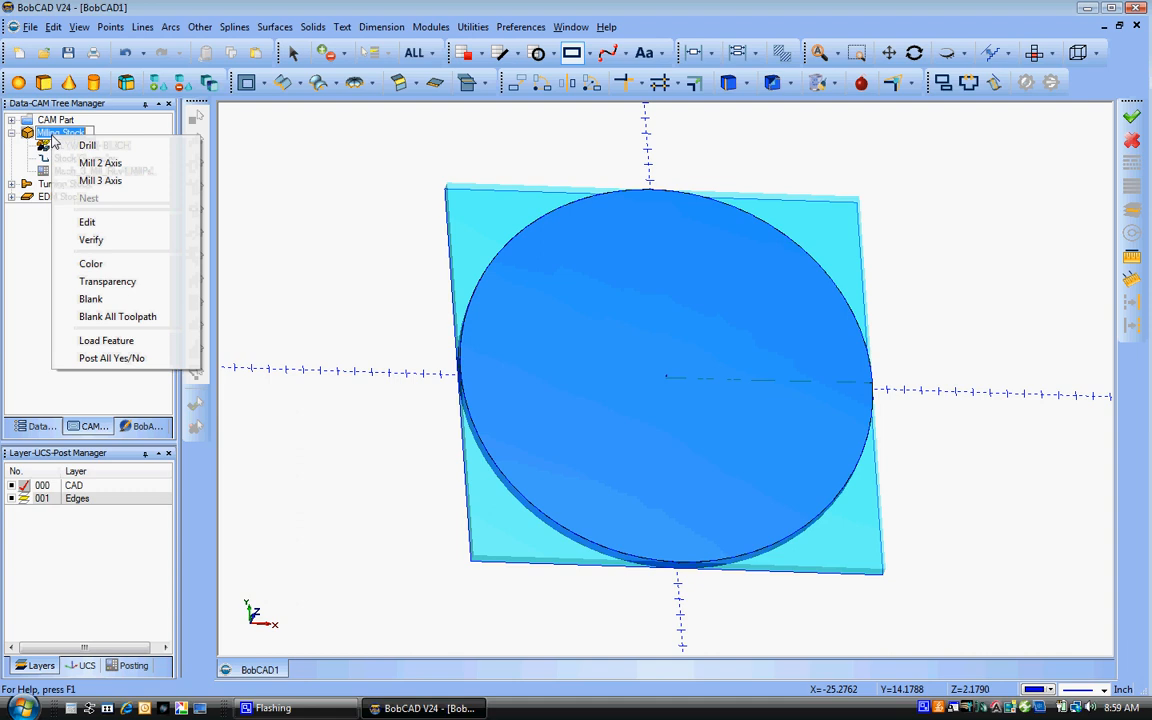
left_click(92, 301)
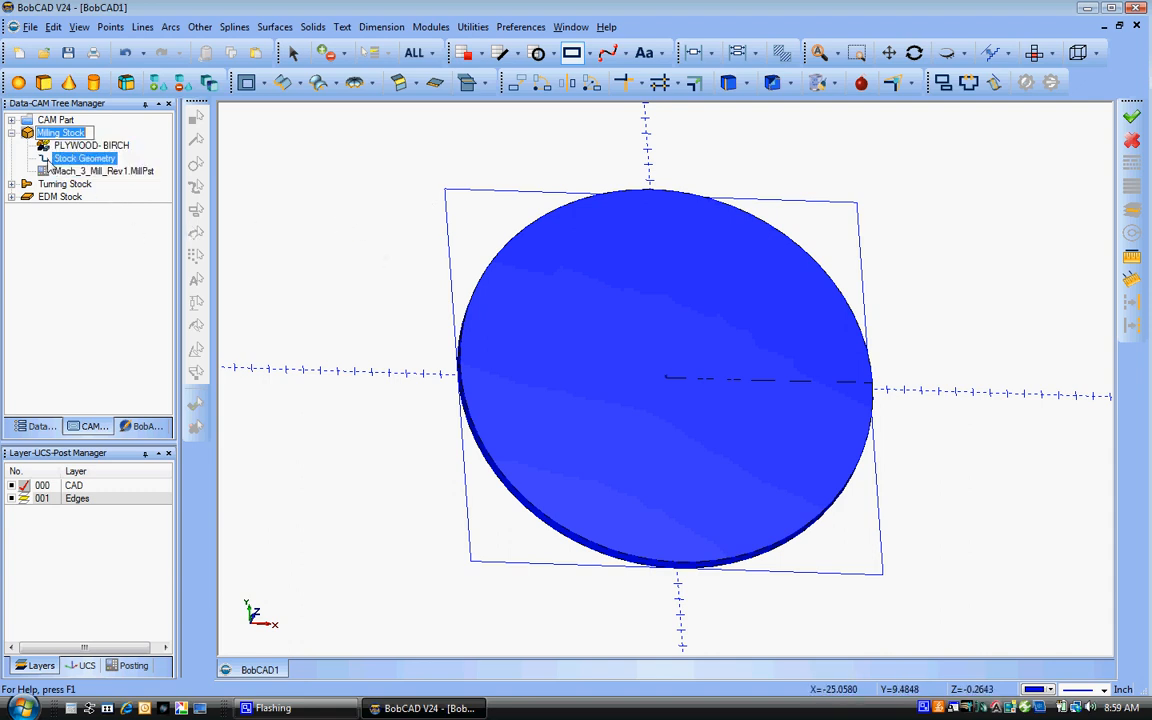
left_click(28, 134)
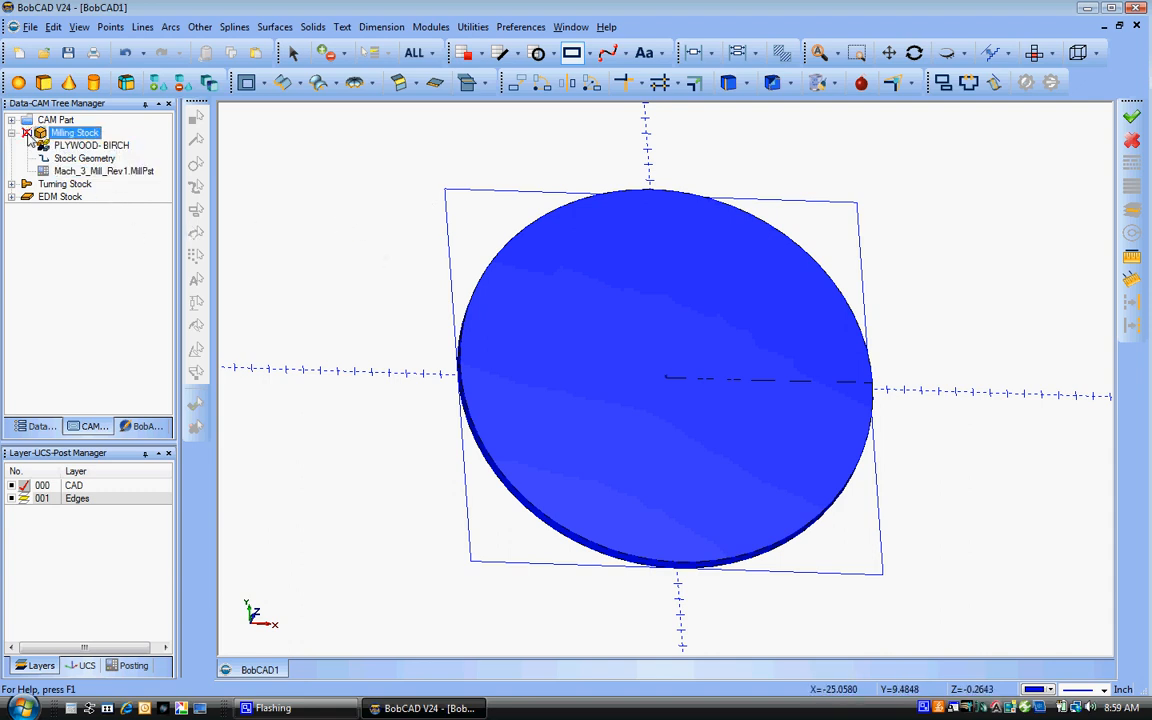
Step: Start a Mill 3 Axis feature on the Milling Stock with Slice Planar as the feature type
right_click(41, 131)
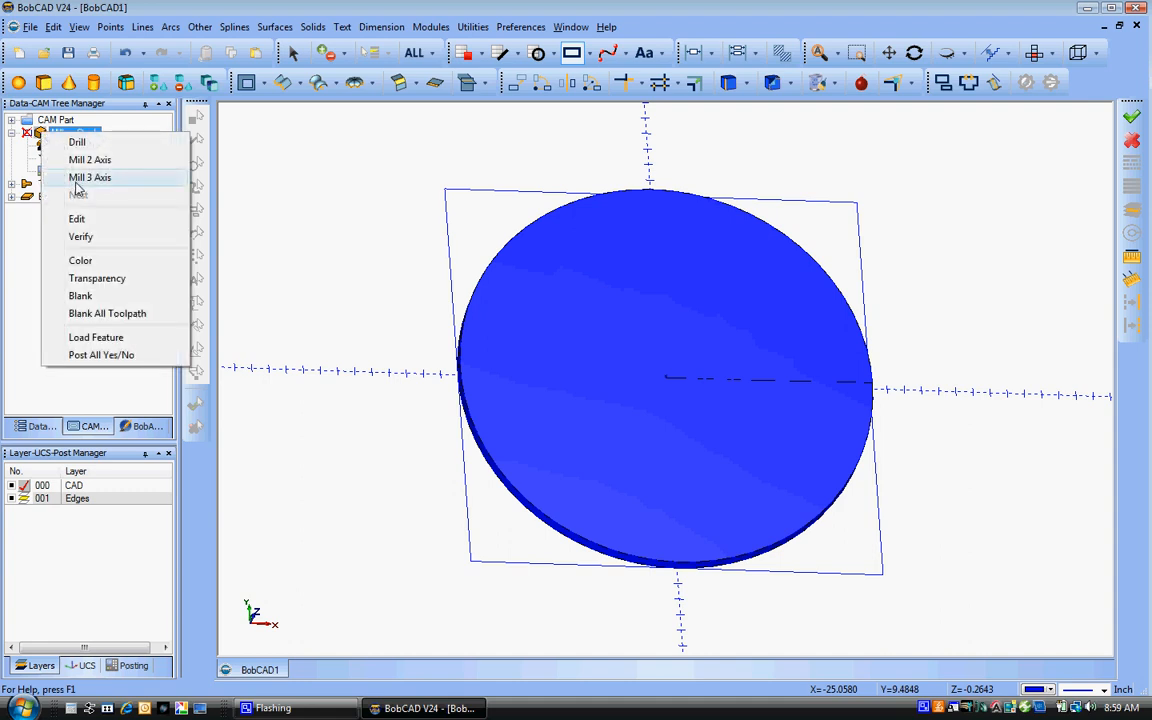
left_click(80, 178)
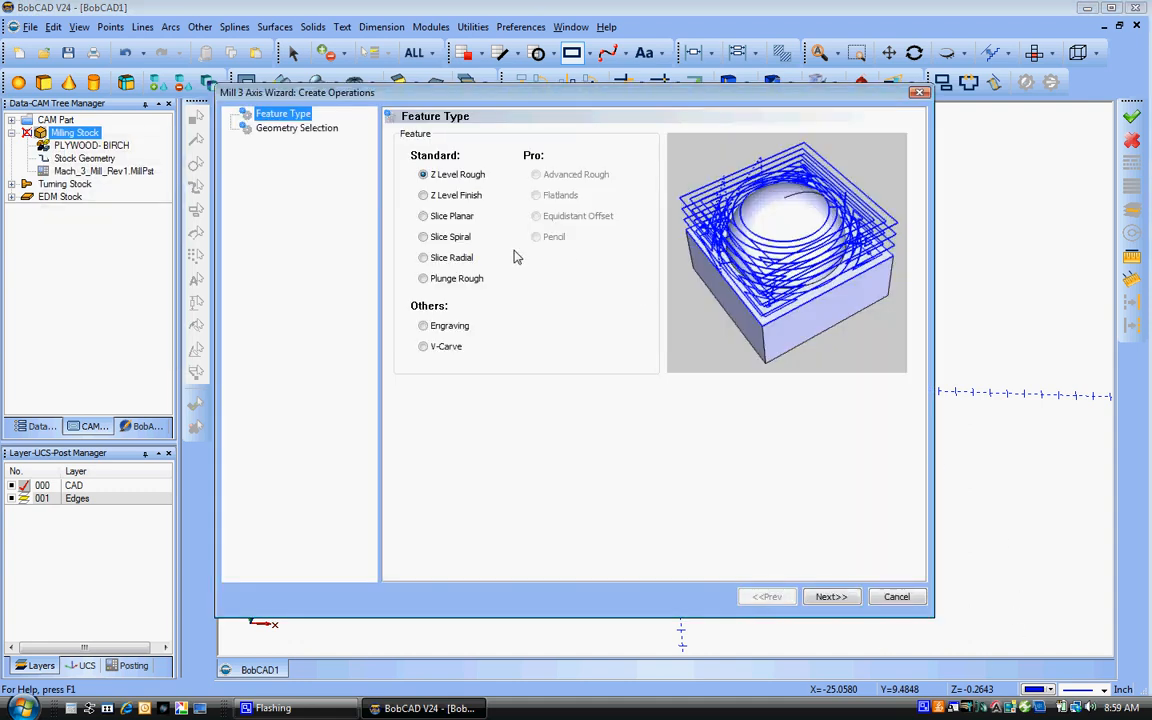
left_click(423, 216)
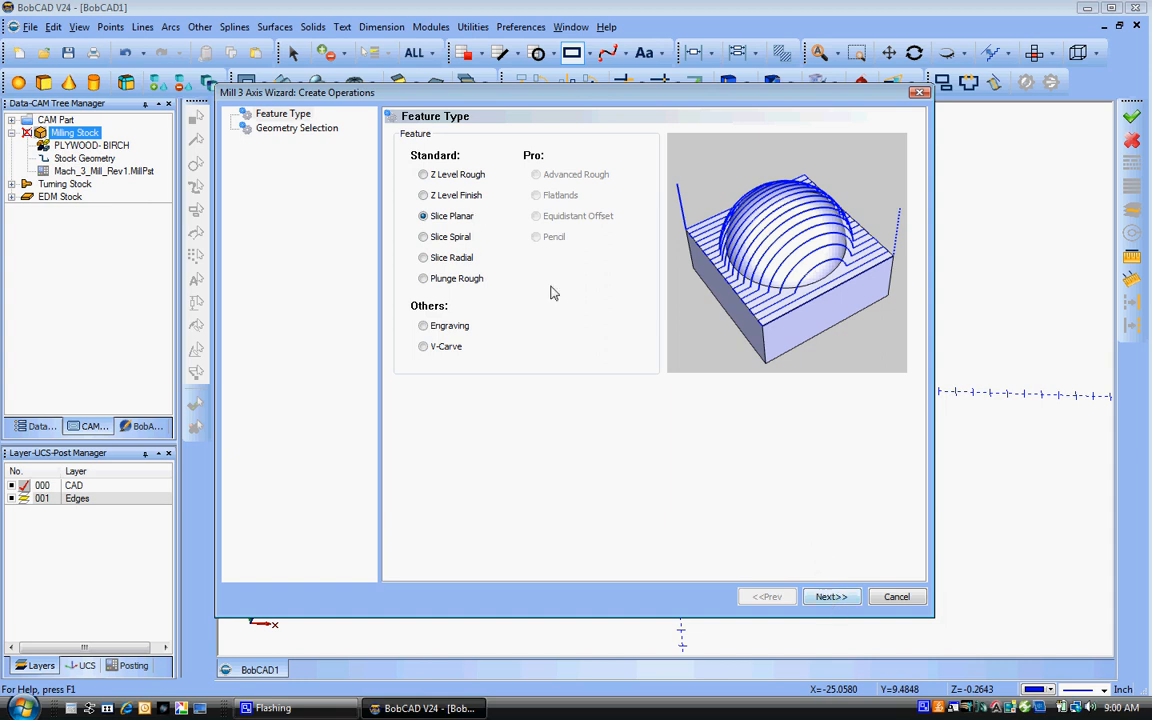
left_click(831, 597)
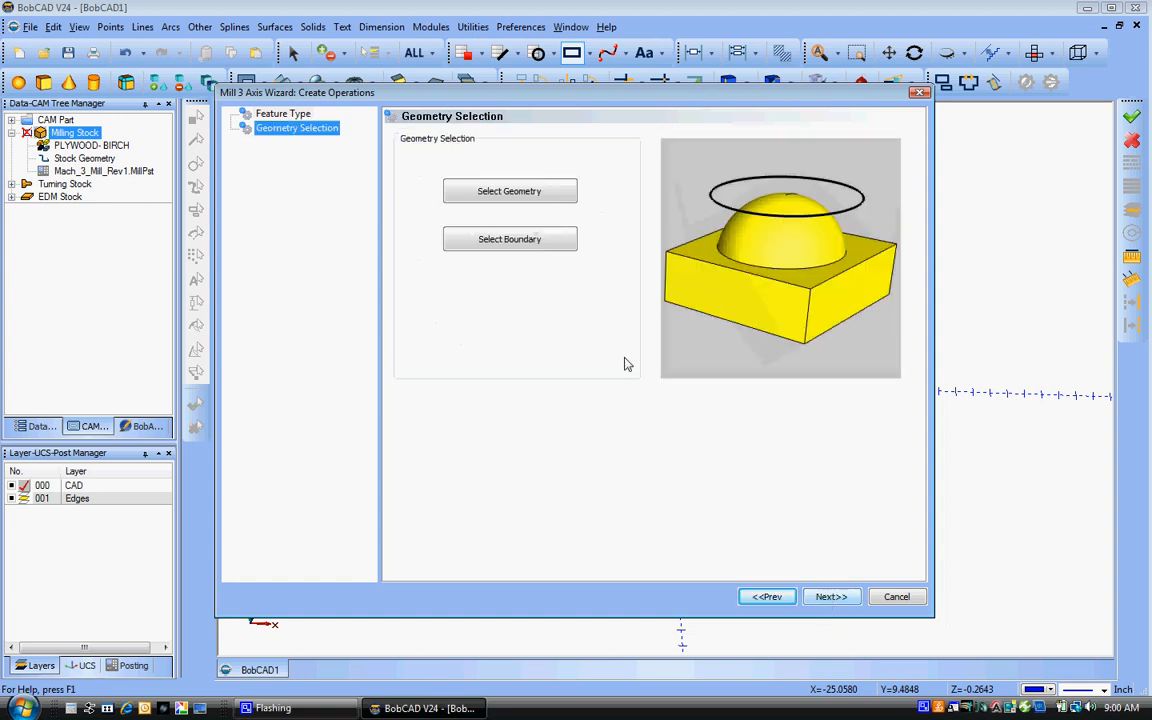
Step: Select the disc's dished upper surface as the machining geometry of the Slice Planar feature
left_click(509, 191)
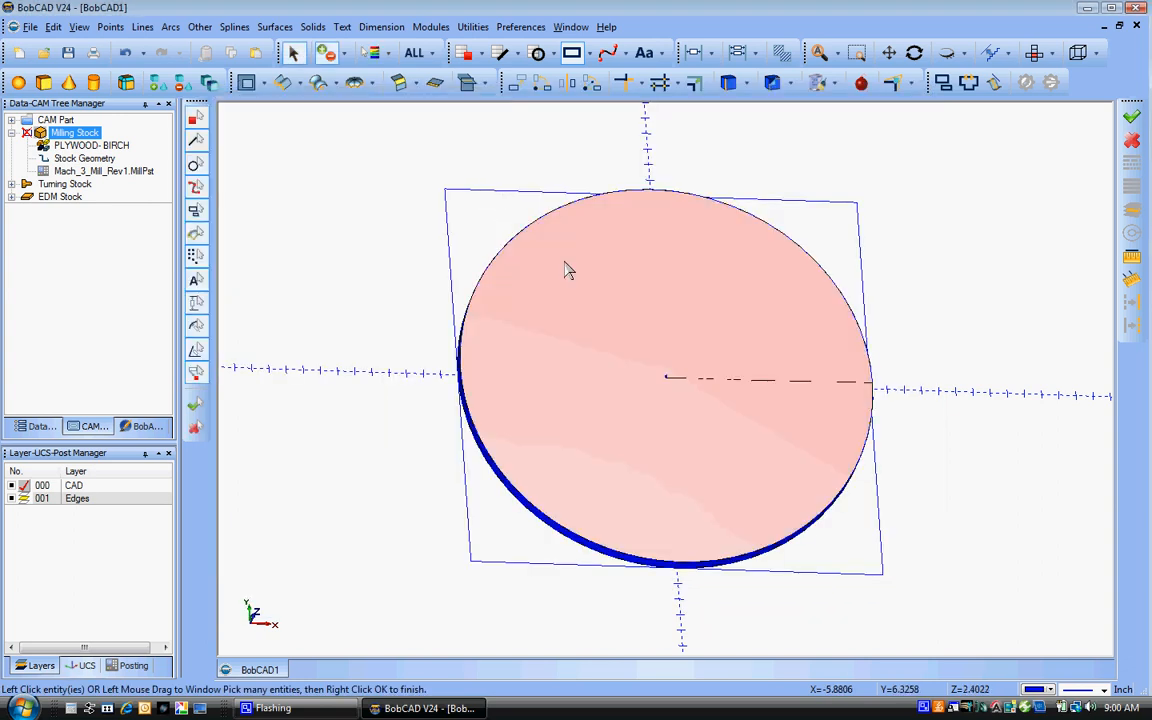
left_click(566, 270)
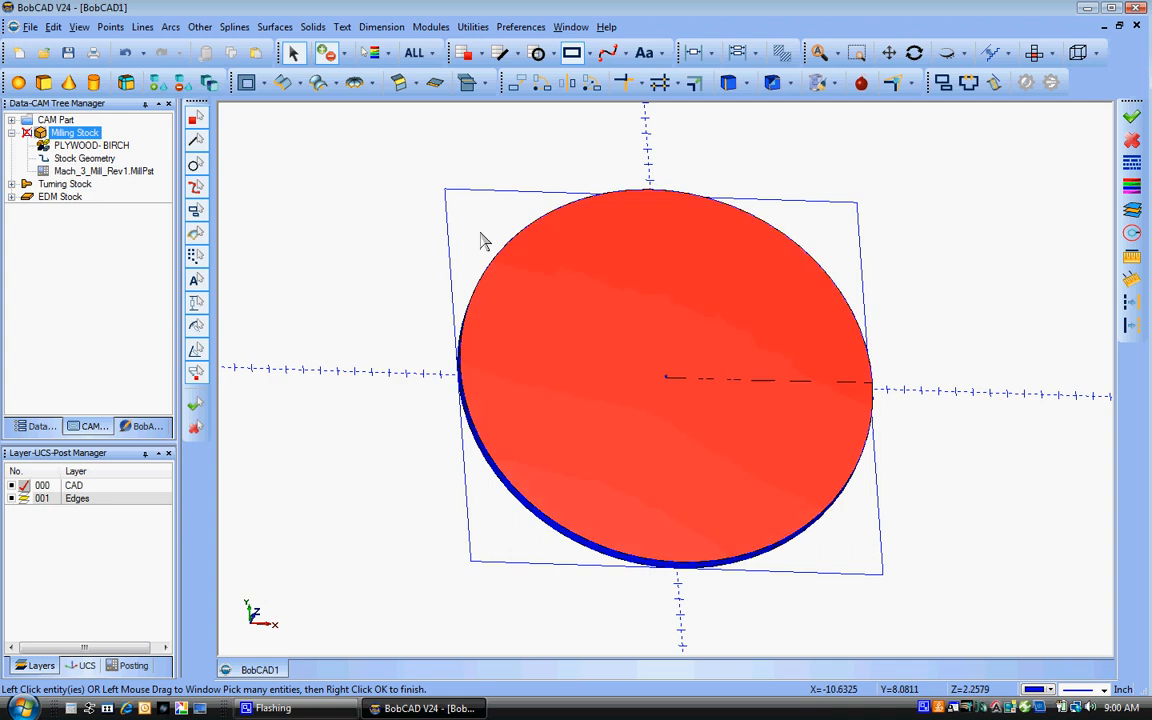
right_click(302, 188)
left_click(316, 195)
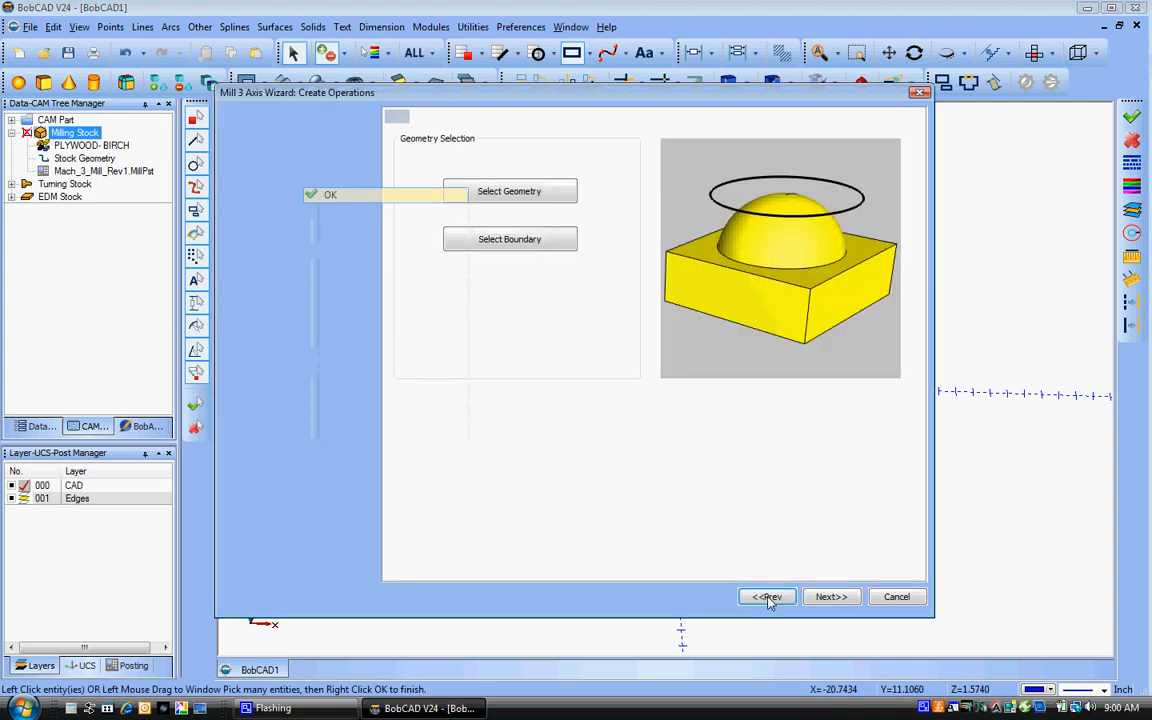
Step: Hide the Edges layer and select the disc's upper circular edge as the boundary of the Slice Planar feature
left_click(535, 240)
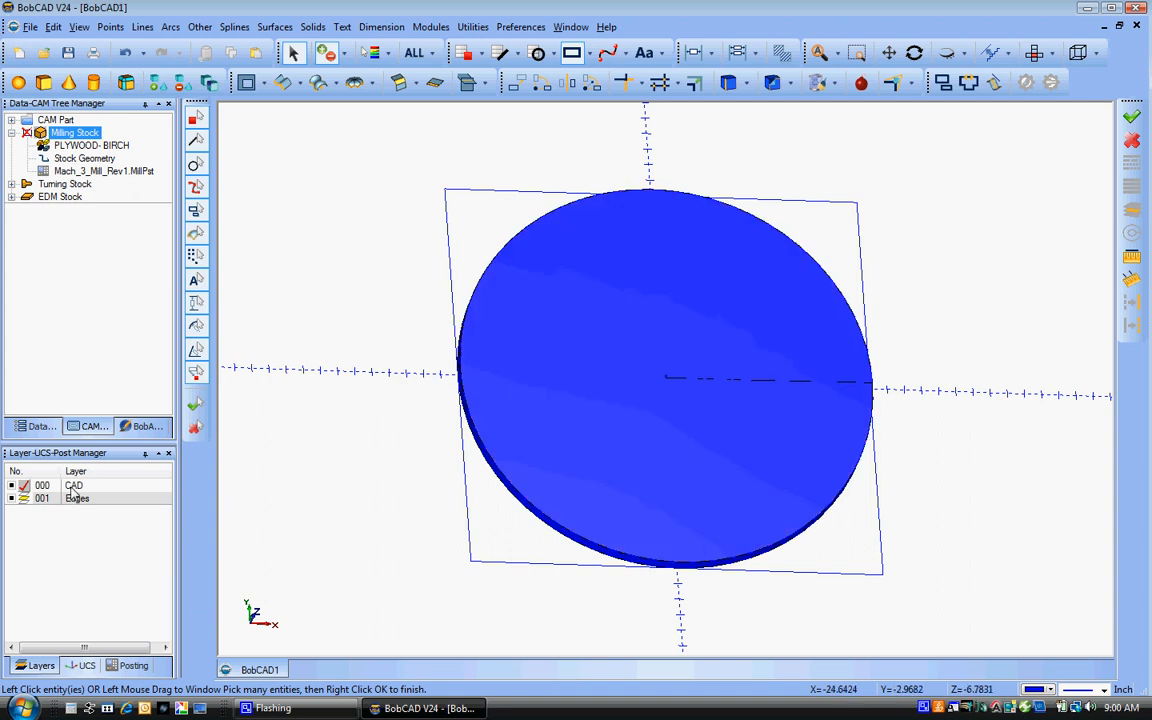
left_click(17, 499)
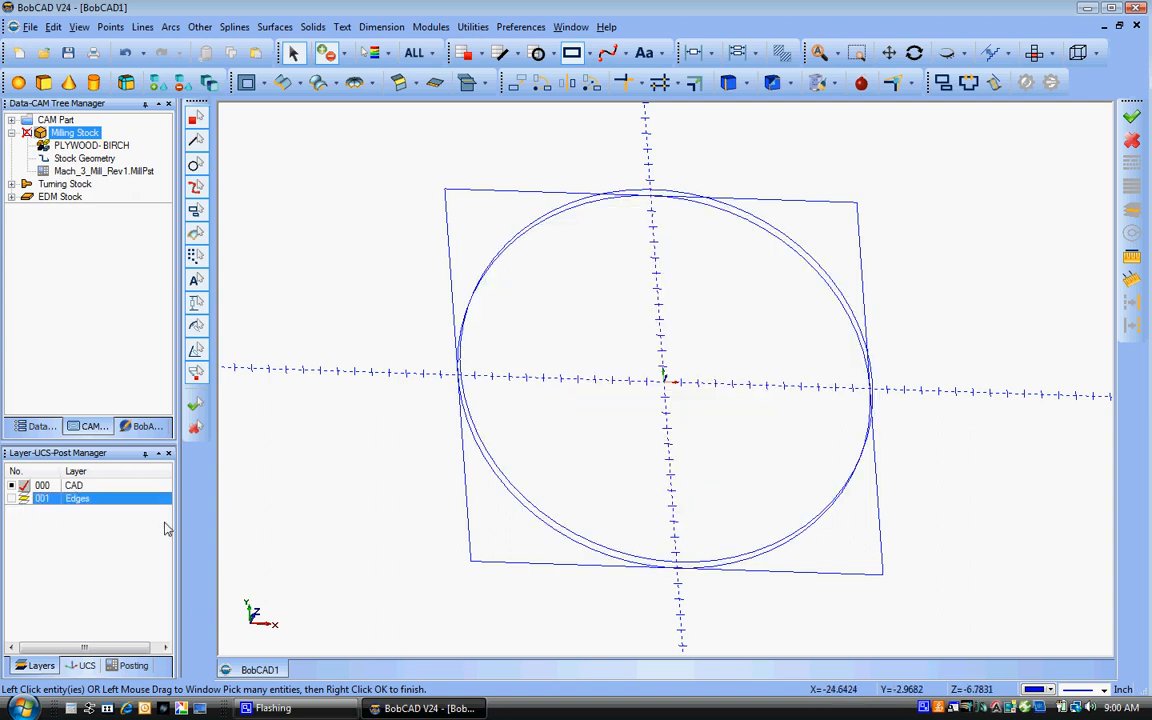
left_click(510, 487)
right_click(392, 438)
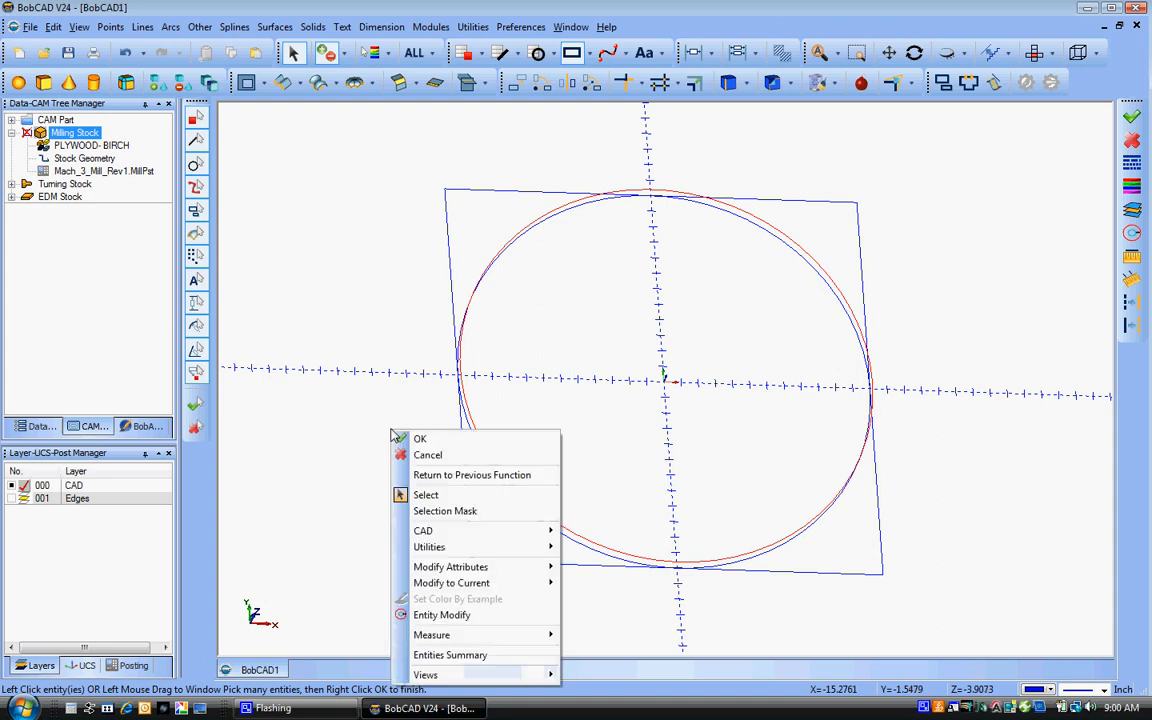
left_click(417, 441)
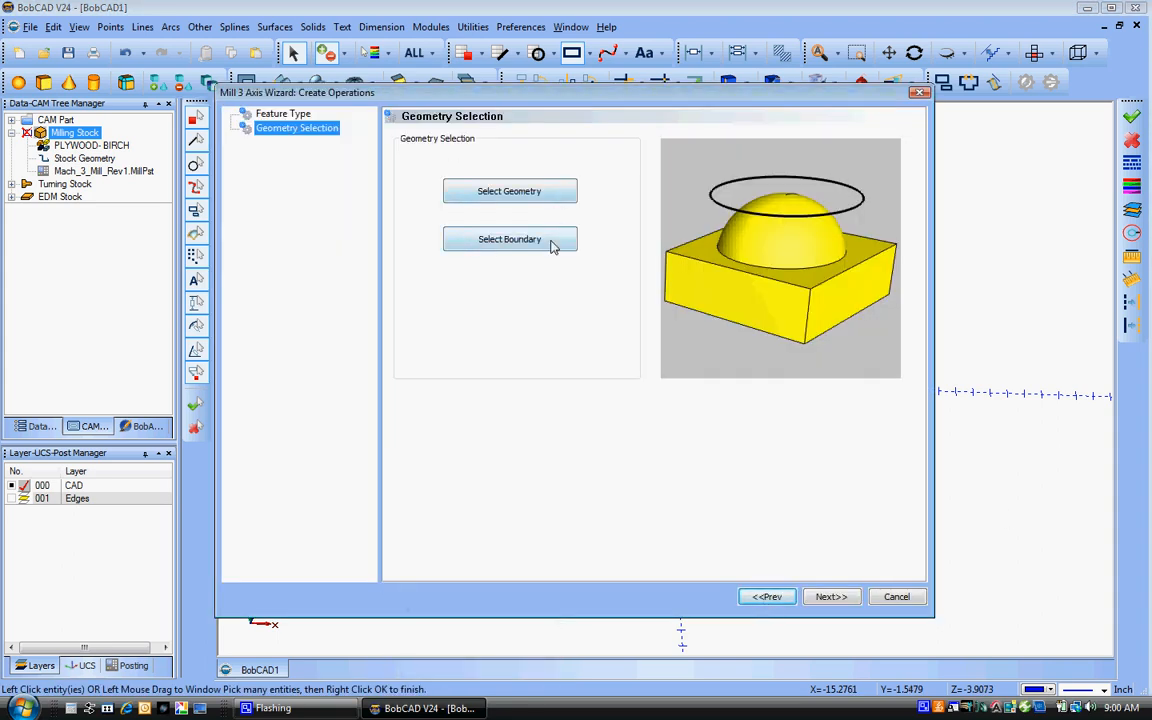
Step: Finish the Slice Planar feature, keeping the 0.5 diameter tool with 0.25 corner radius, Zig Zag pattern, 90 lace angle, 0.1 stepover and Horizontal/Vertical links
left_click(832, 598)
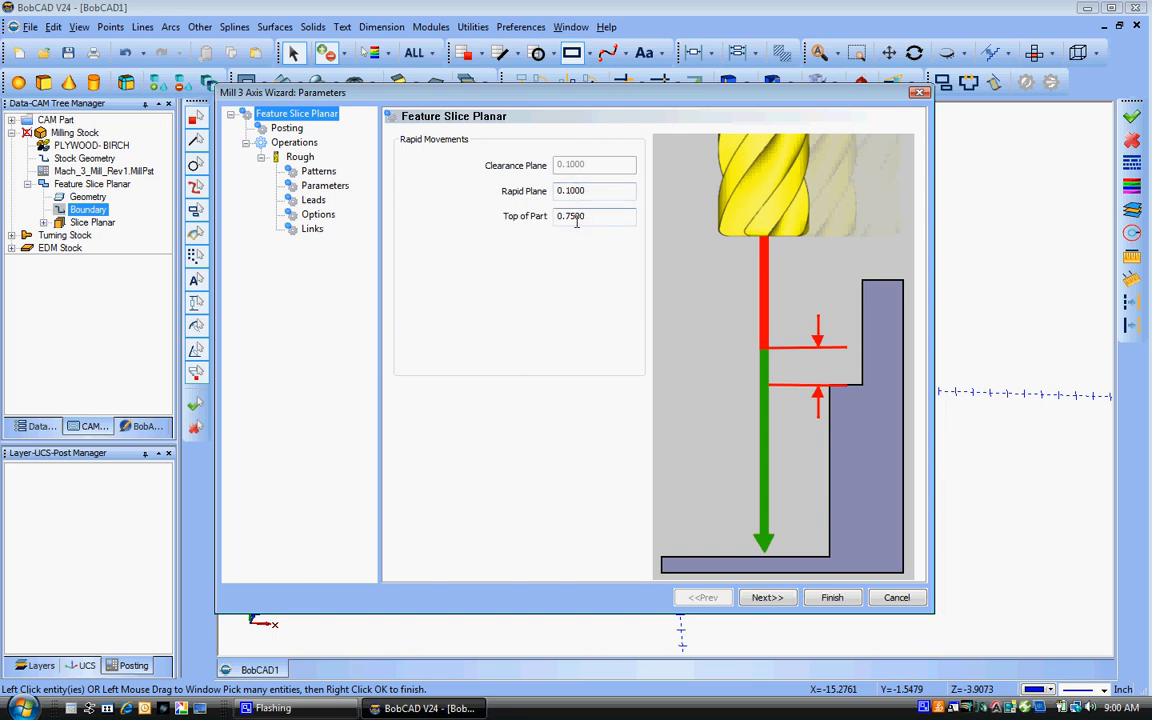
left_click(766, 598)
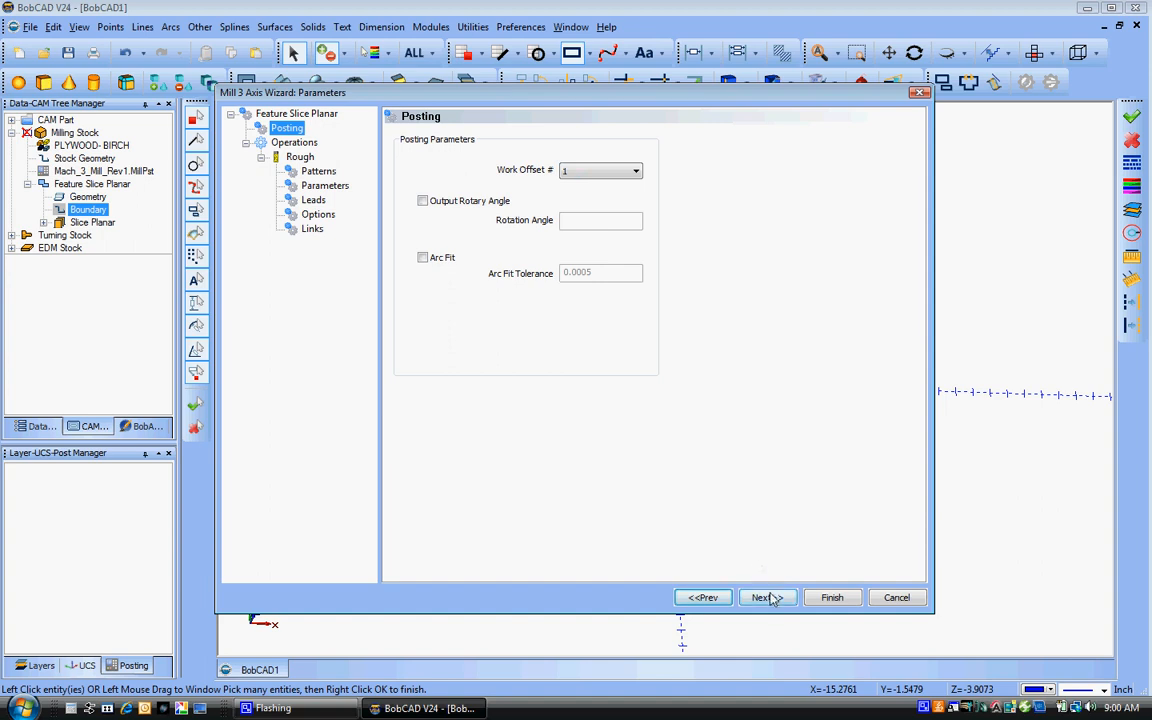
left_click(768, 598)
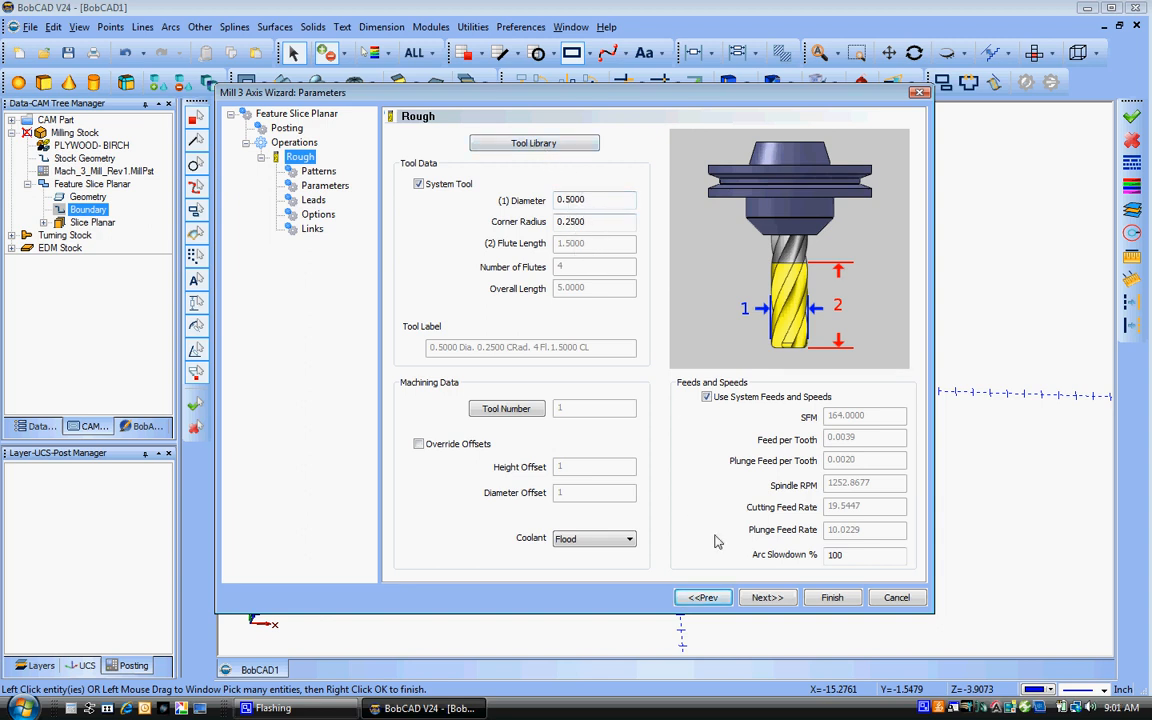
left_click(767, 597)
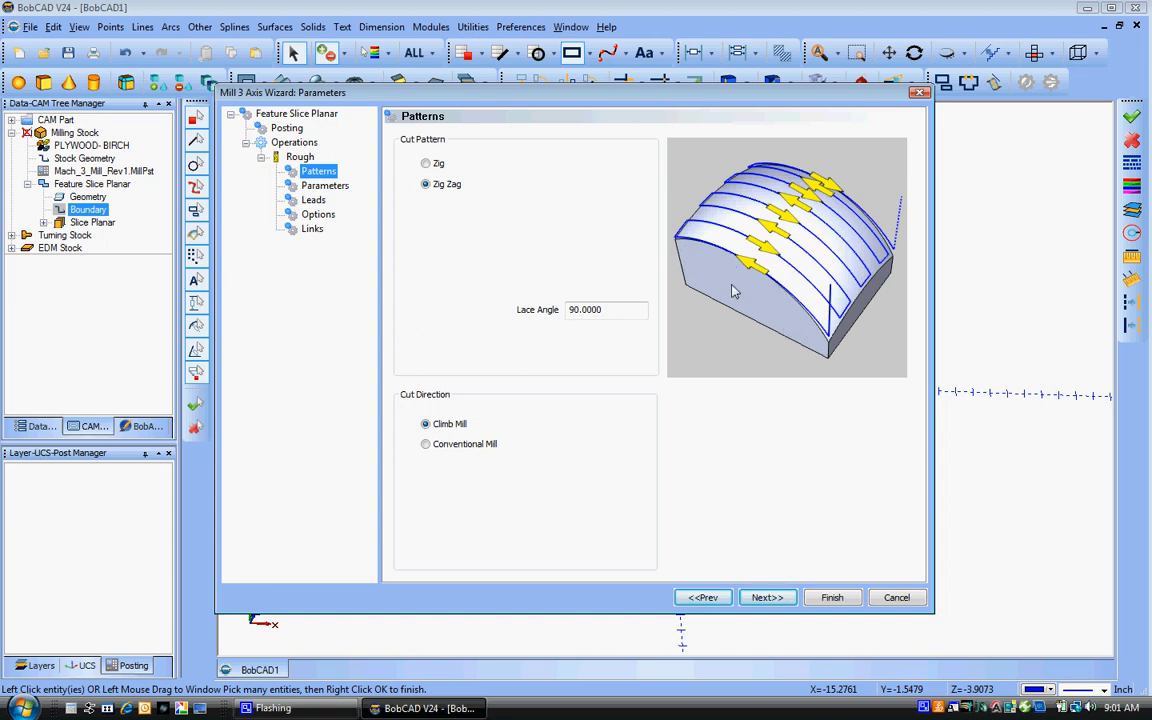
left_click(766, 597)
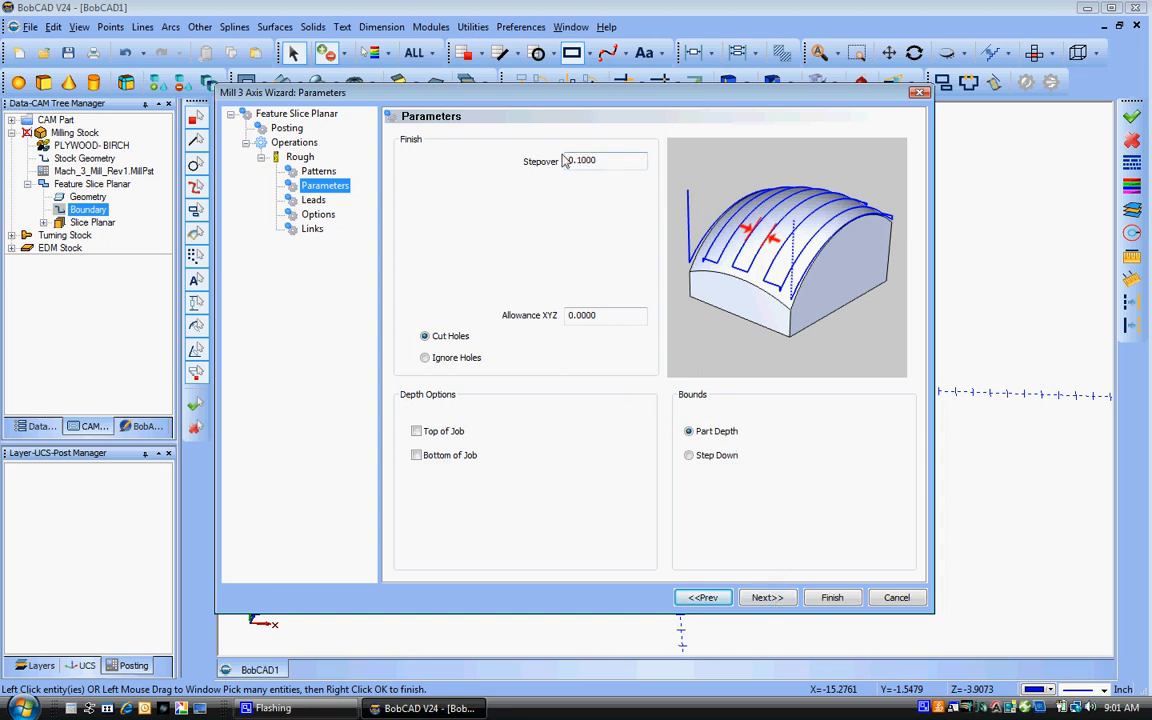
left_click(771, 598)
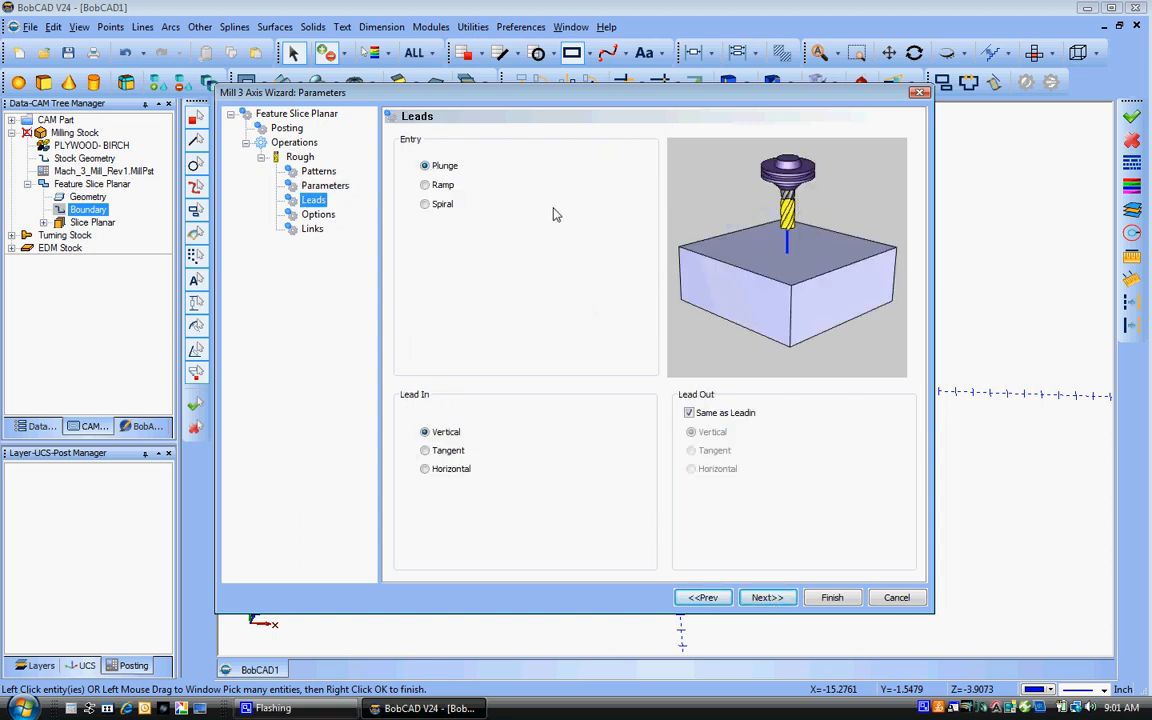
left_click(772, 597)
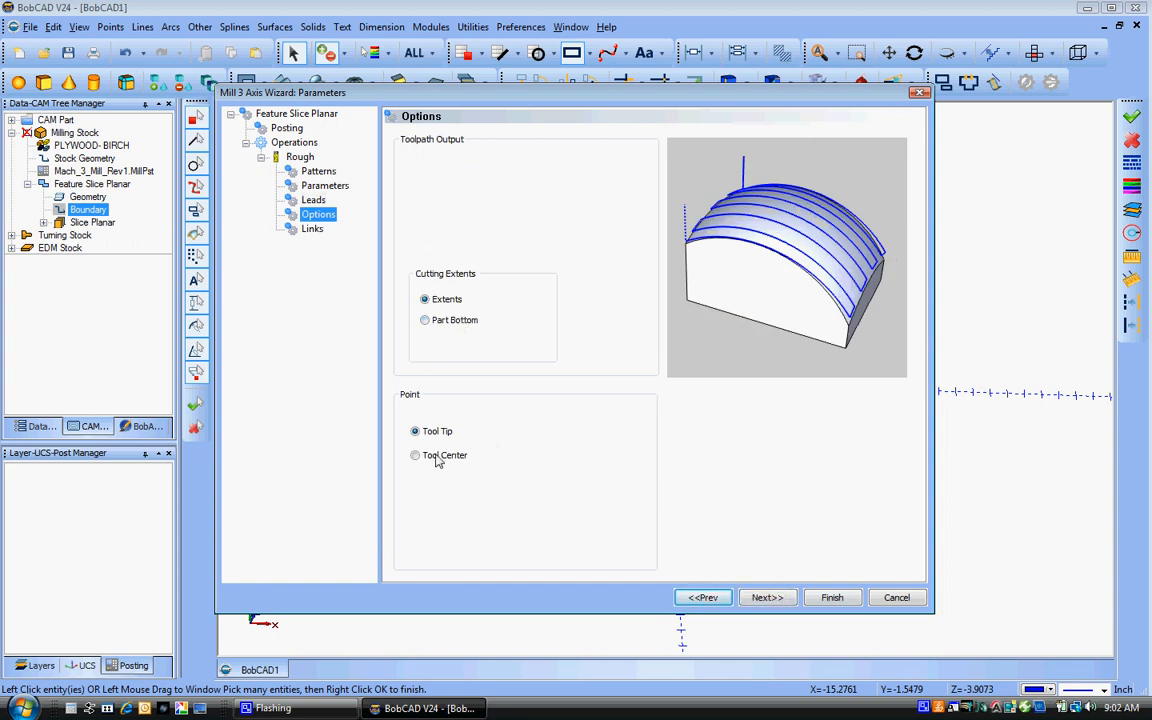
left_click(767, 597)
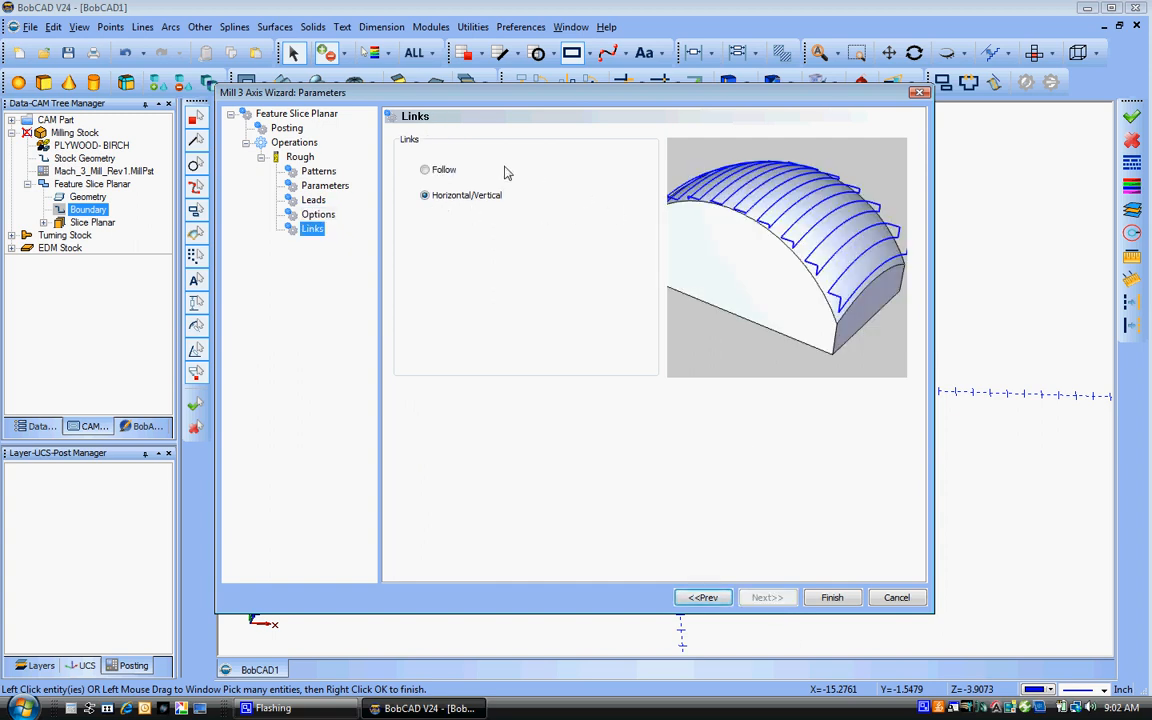
left_click(832, 597)
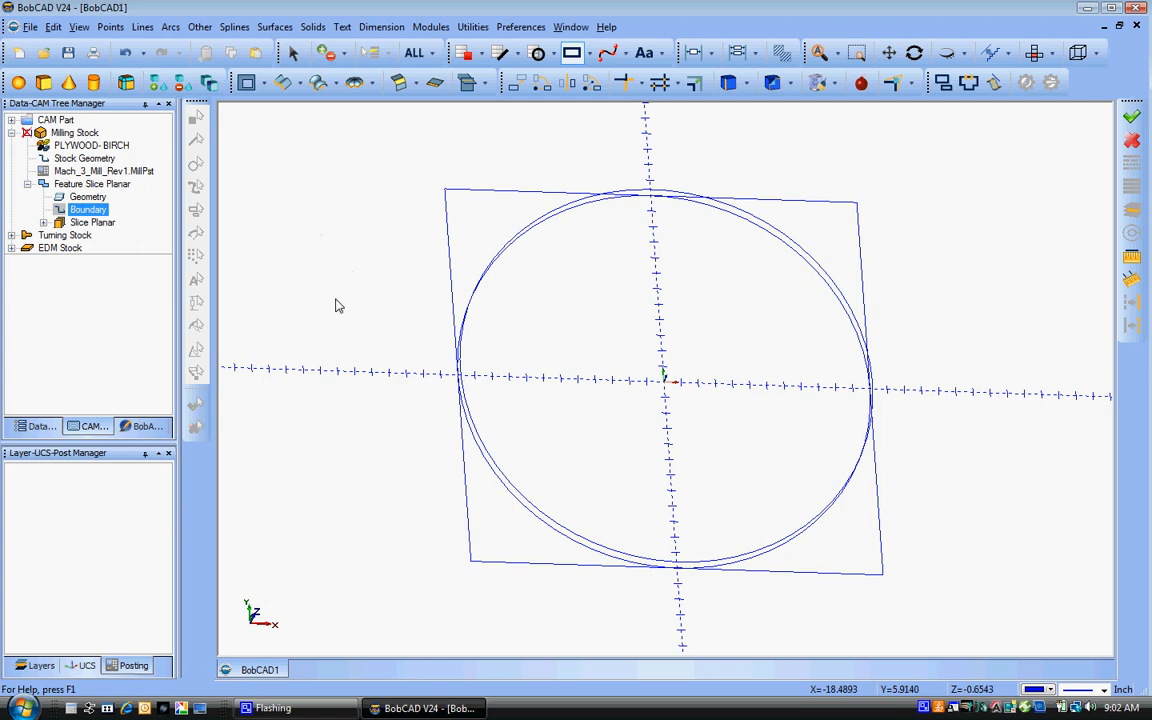
Step: Compute all toolpaths for the milling job, including the Slice Planar feature on the dish
left_click(82, 222)
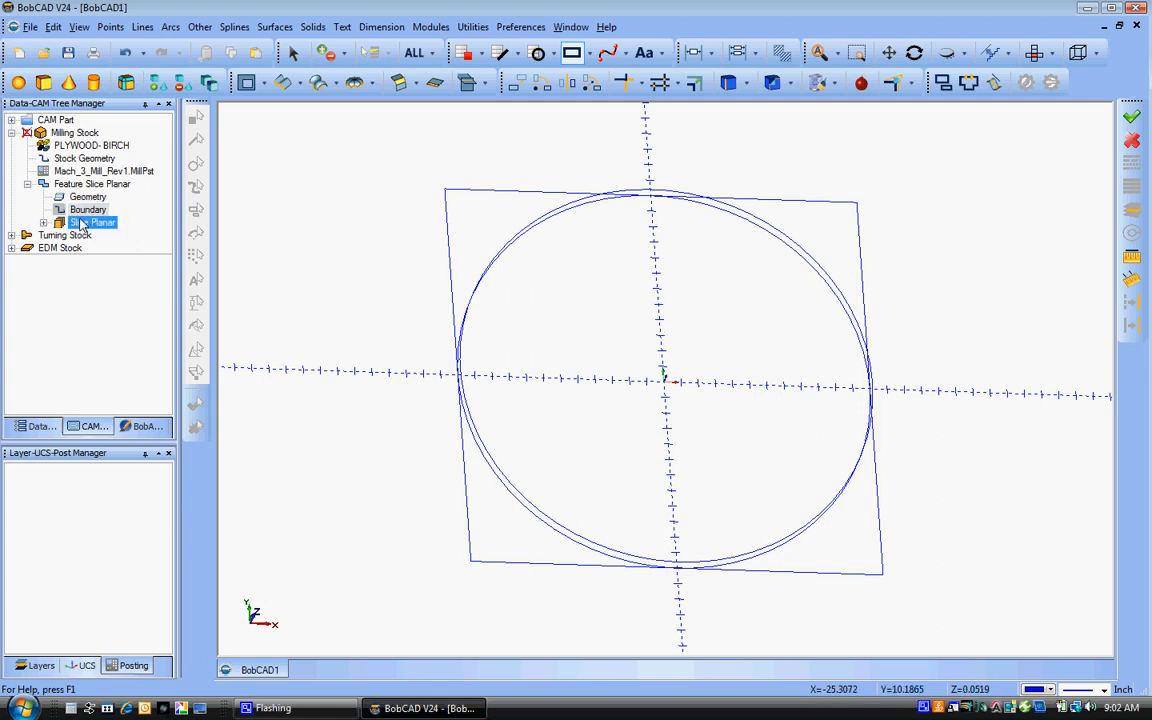
left_click(40, 119)
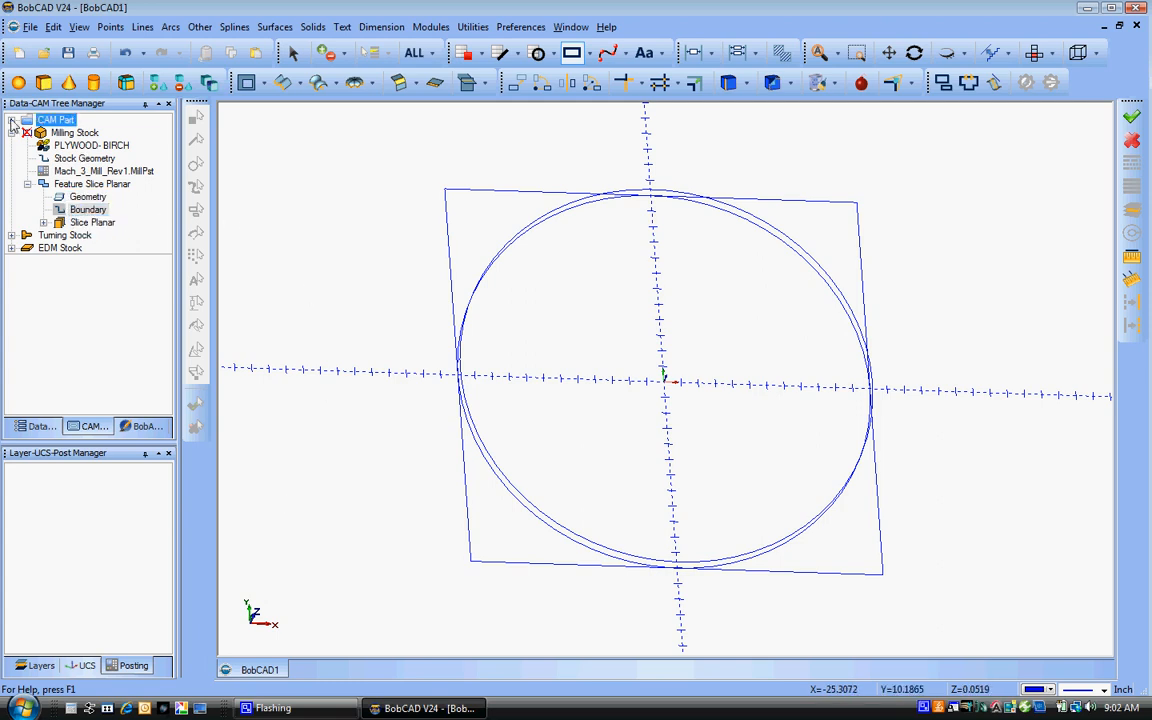
left_click(60, 133)
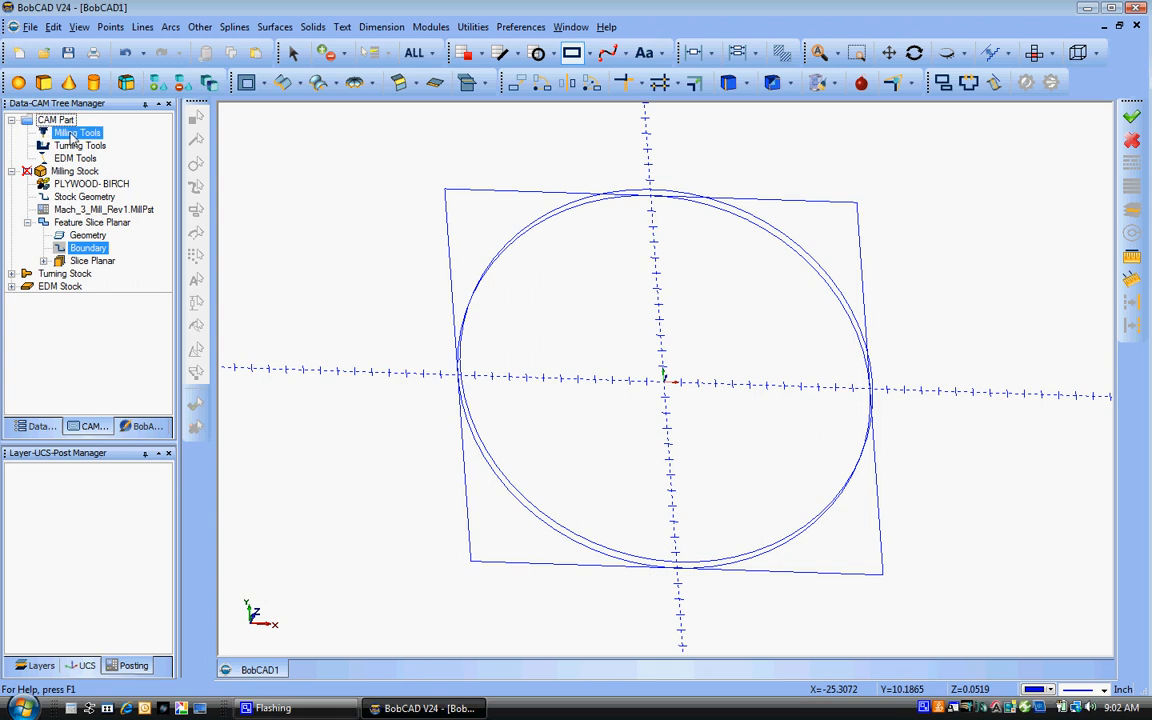
right_click(72, 138)
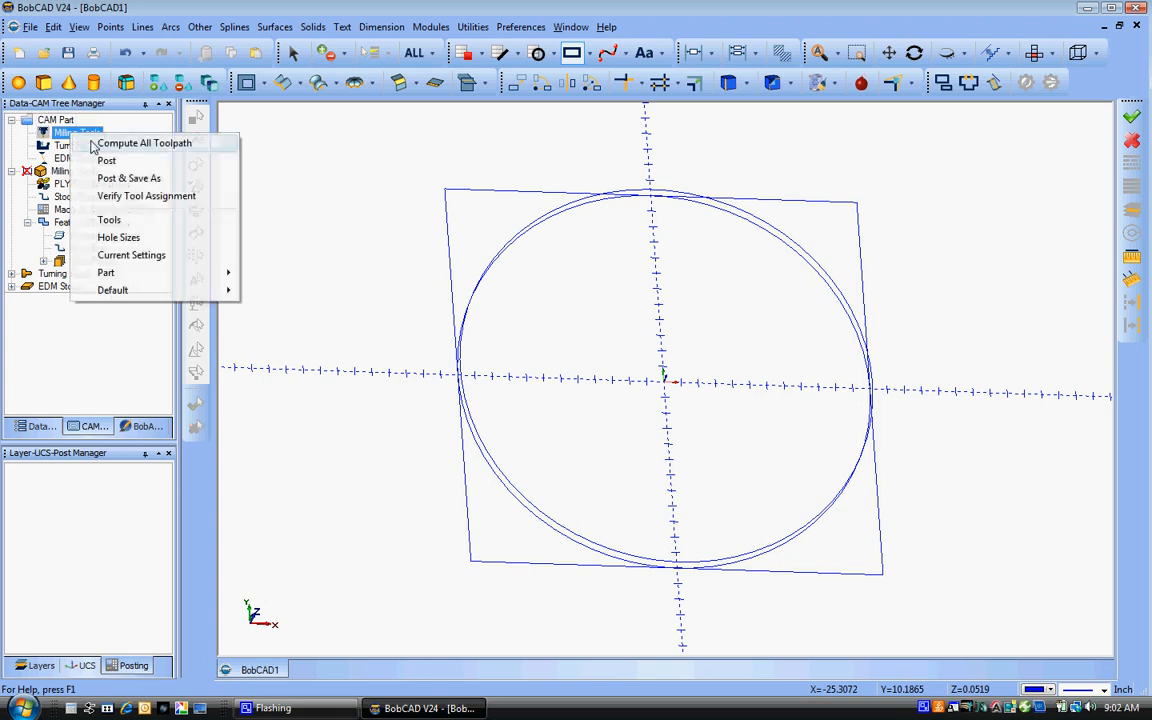
left_click(140, 143)
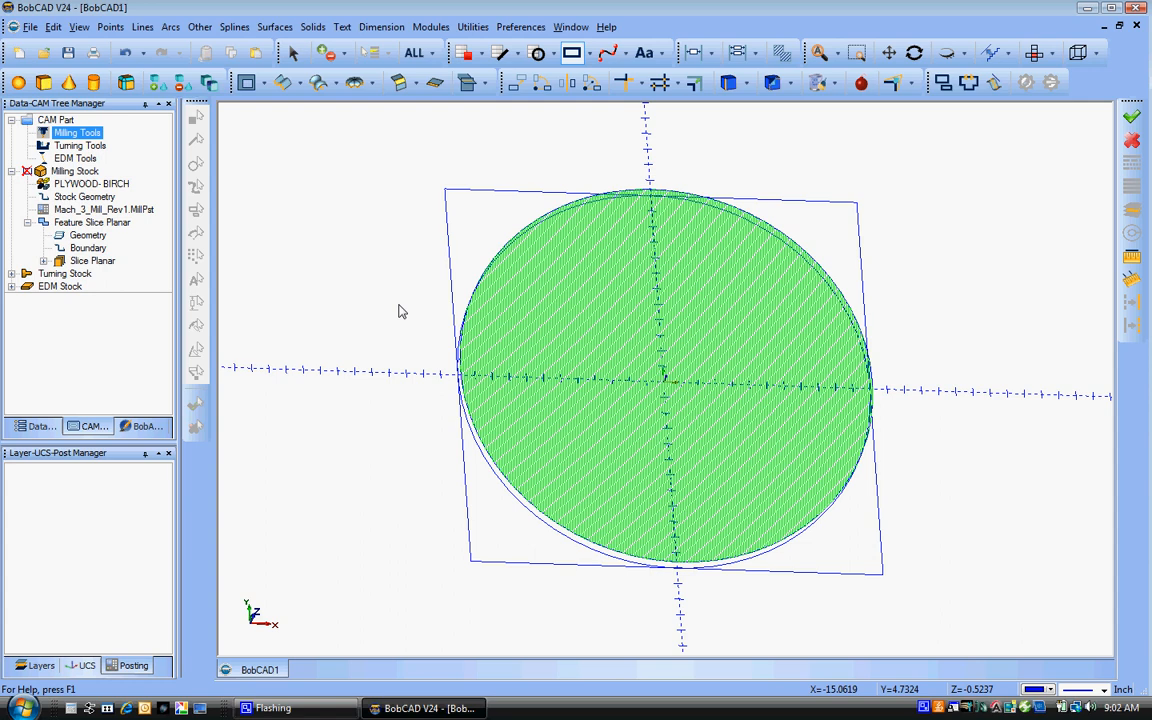
Step: Show the Edges layer again so the disc model displays together with the computed toolpath
middle_click_drag(394, 306, 465, 355)
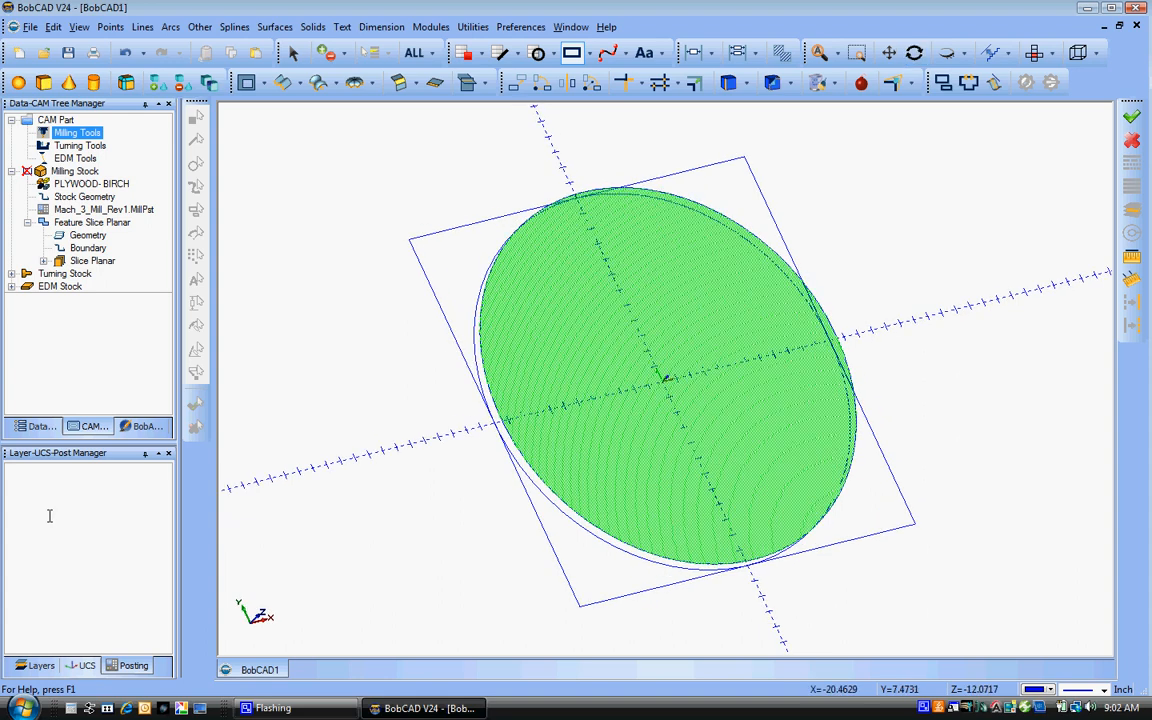
left_click(42, 666)
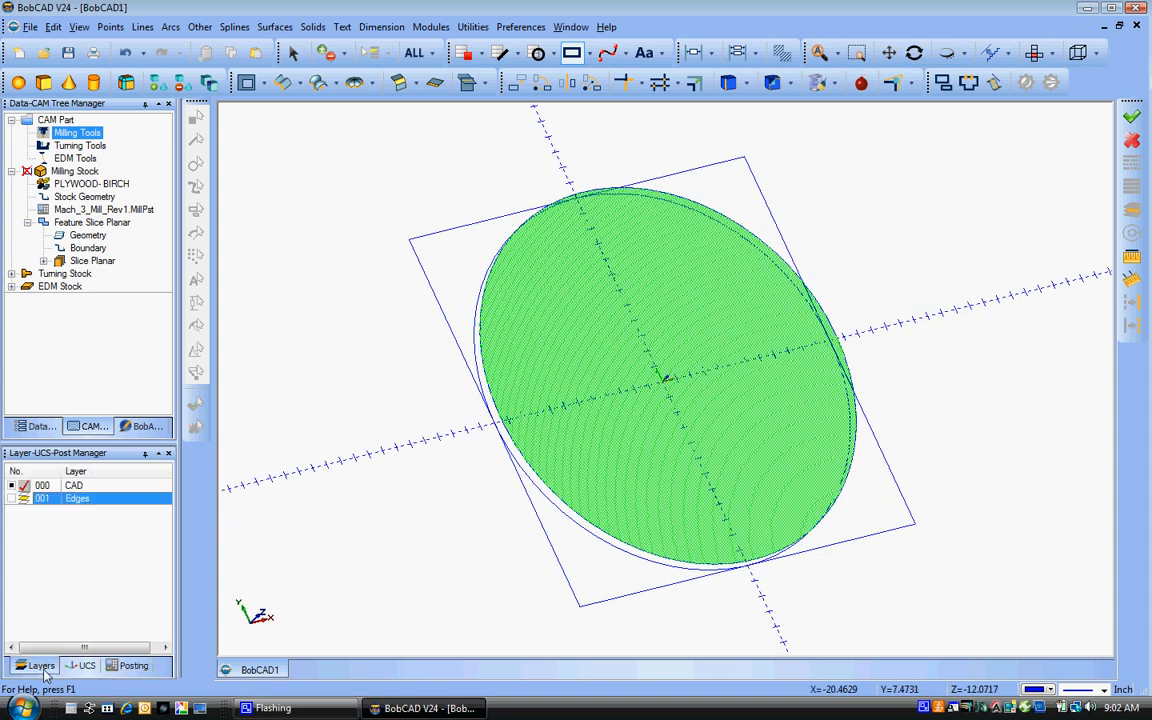
left_click(11, 499)
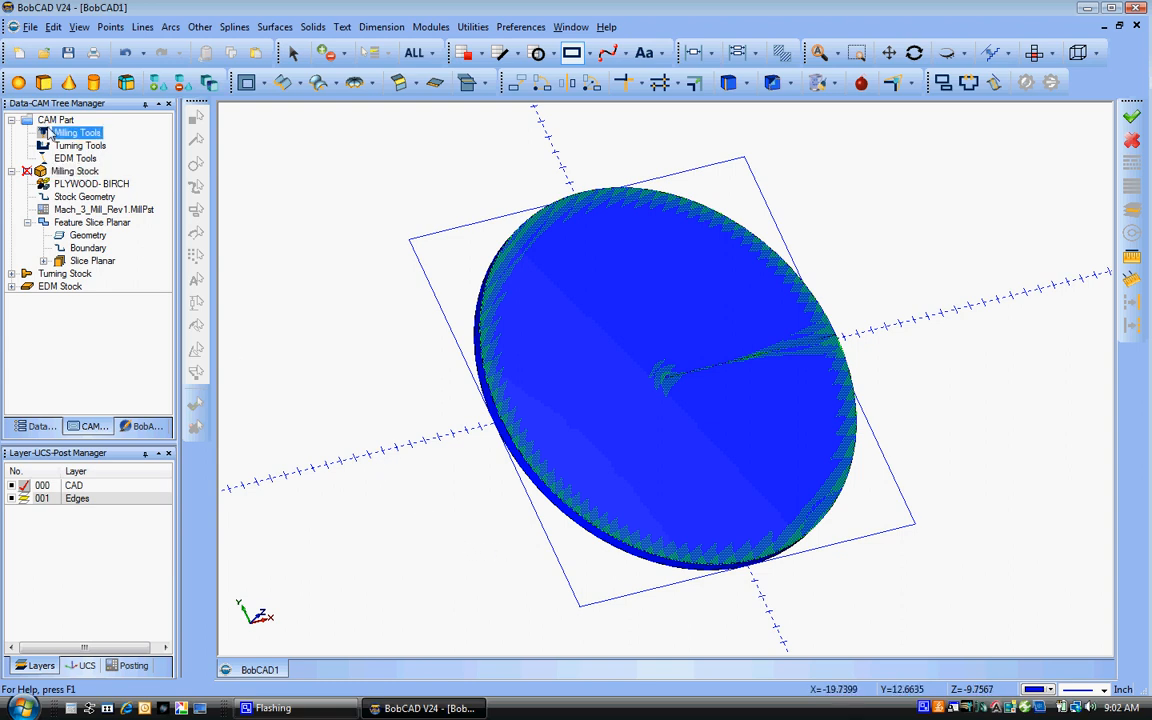
Step: Post the milling toolpath to generate its NC program with the Mach_3_Mill_Rev1 post processor
key("Down")
key("Down")
key("Down")
key("Down")
key("Down")
key("Down")
key("Down")
key("Down")
key("Down")
key("Down")
key("Down")
left_click(84, 134)
right_click(72, 138)
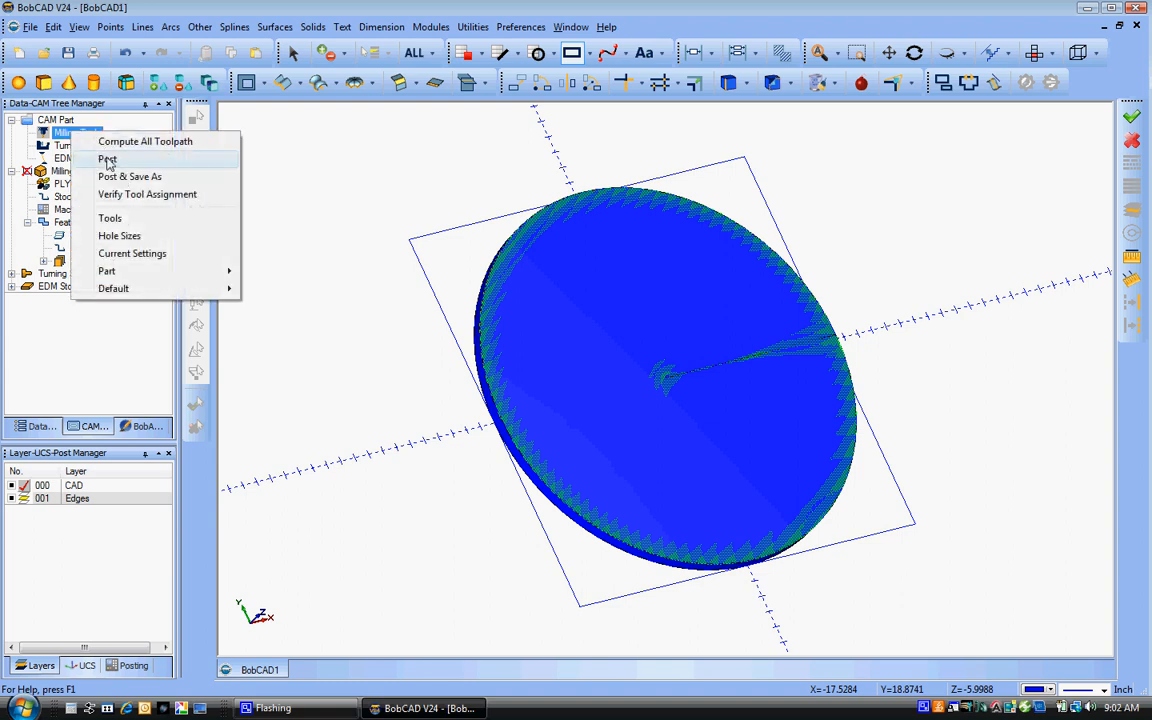
left_click(108, 162)
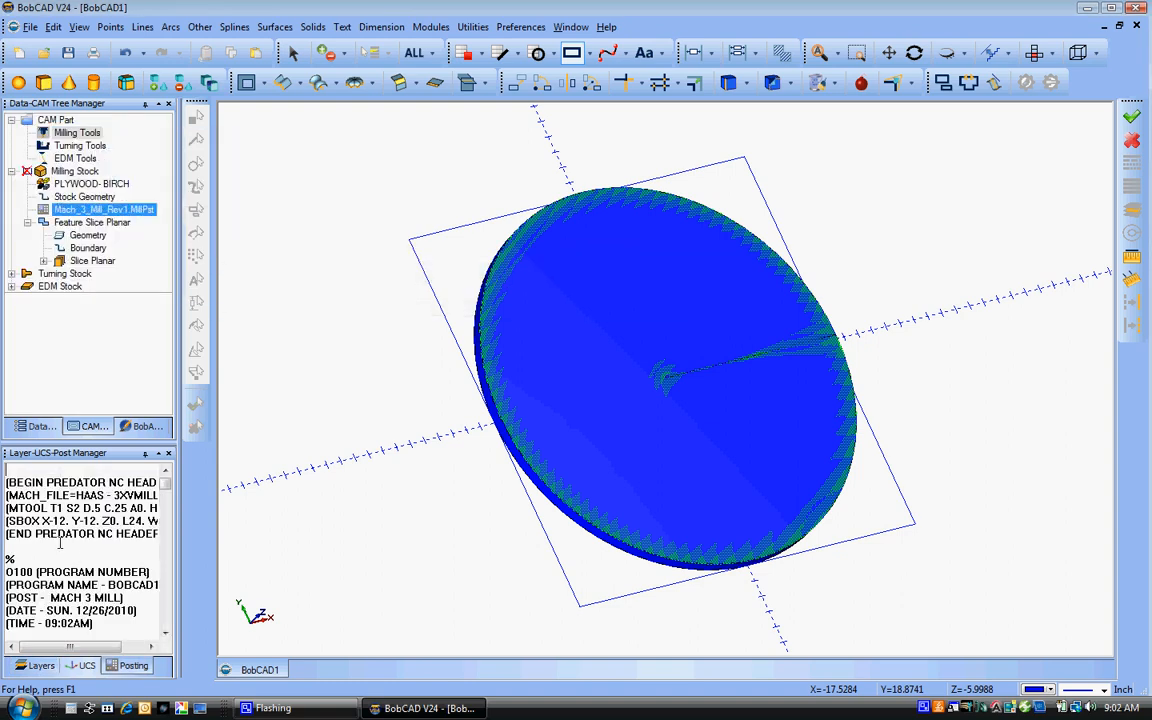
Step: Run the Verify cutting simulation on the Milling Stock at an increased speed, and end it partway through
left_click(62, 173)
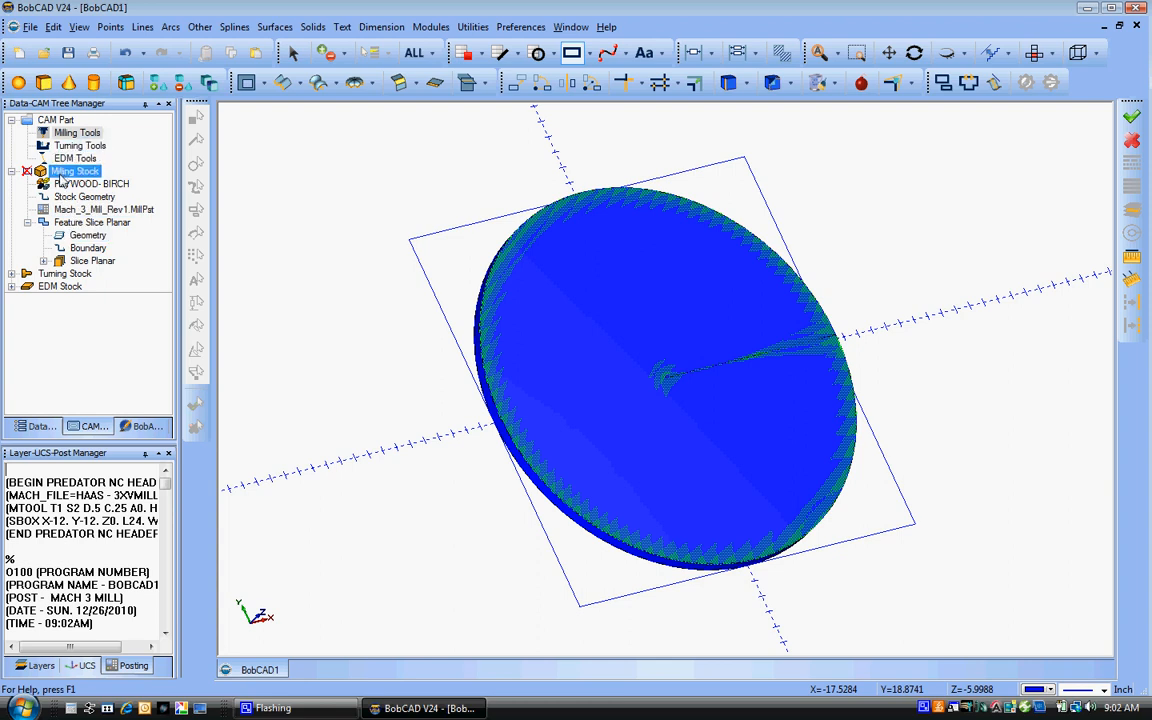
right_click(62, 176)
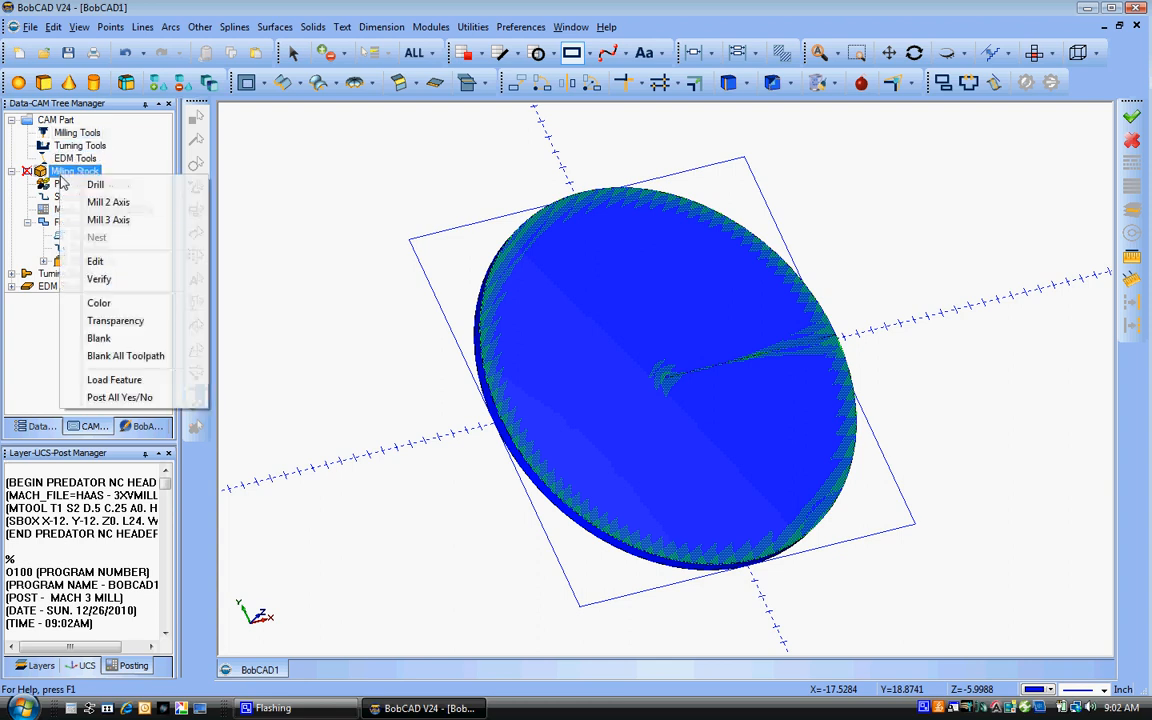
left_click(265, 361)
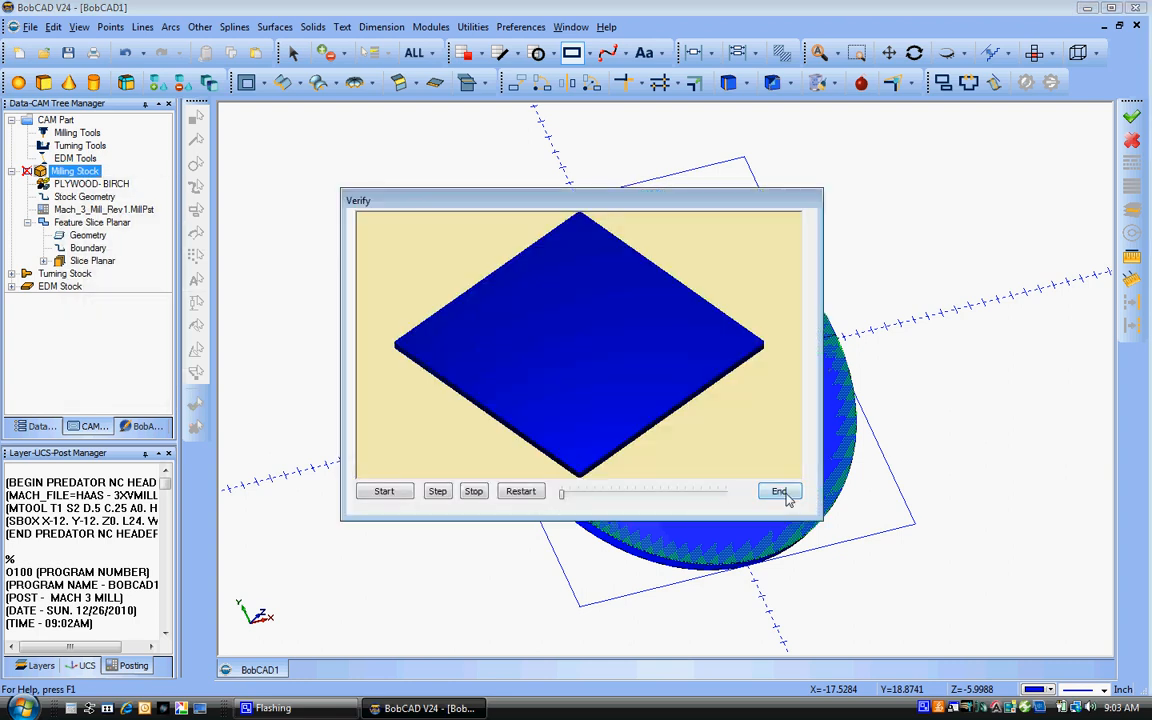
left_click(672, 494)
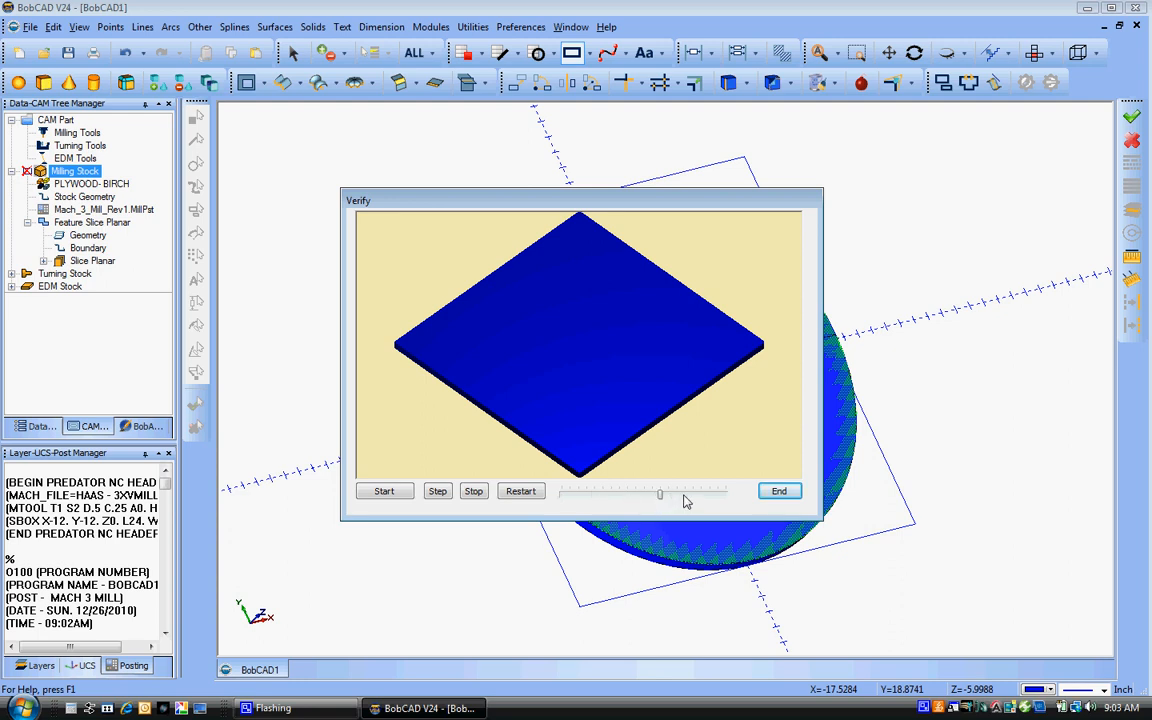
left_click(380, 496)
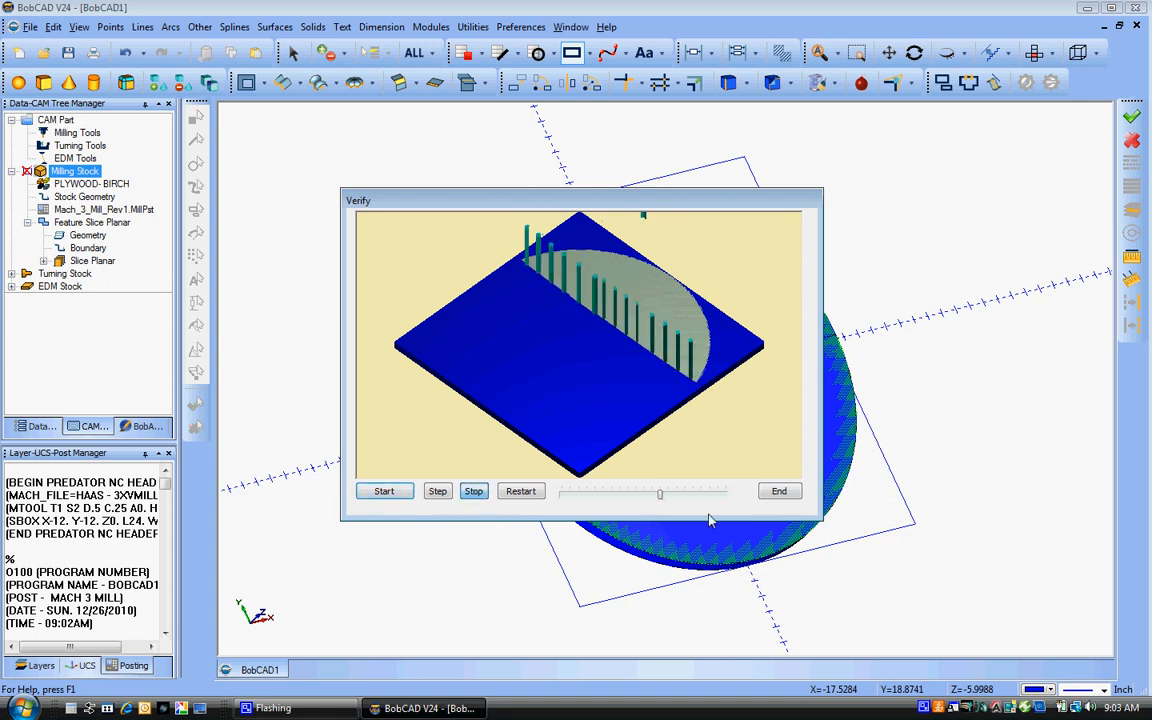
left_click(779, 491)
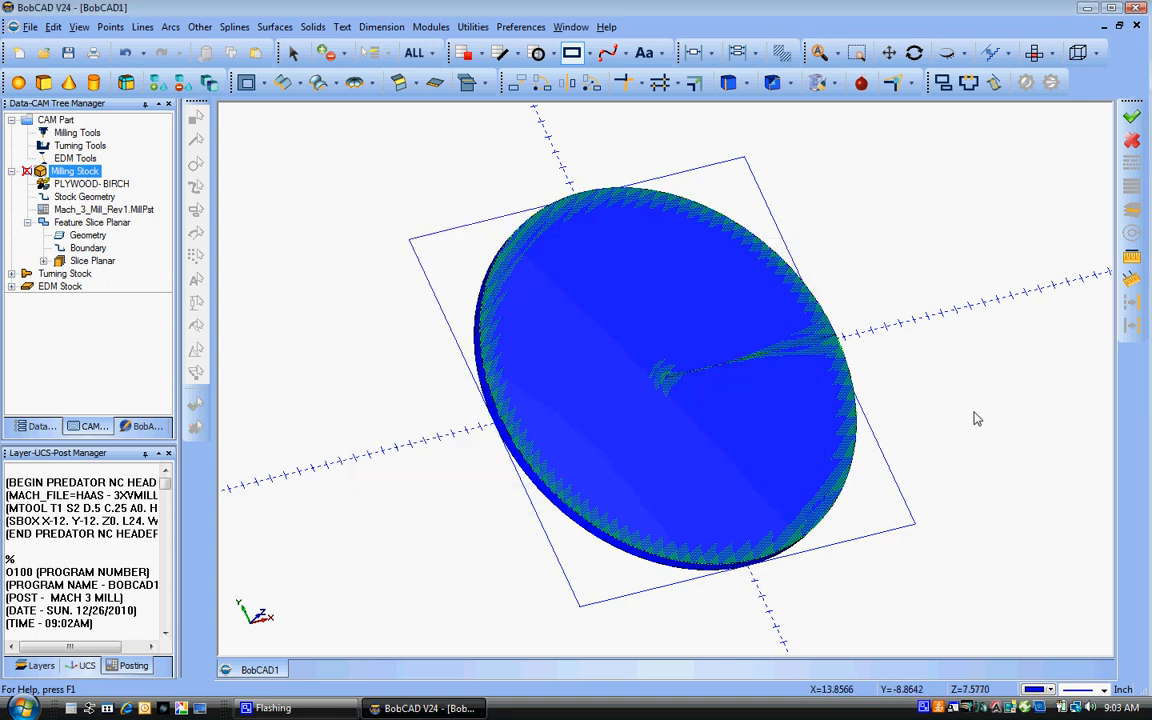